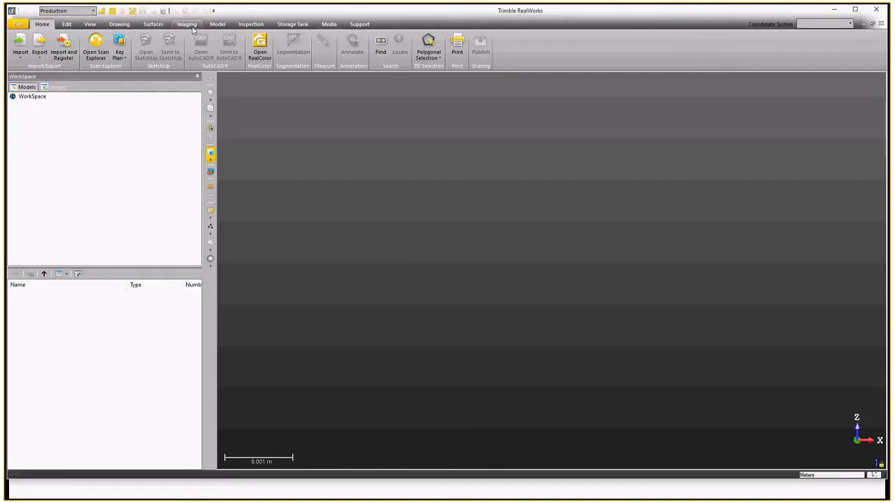
Open the recent project dunsteel060320 002.
click(18, 25)
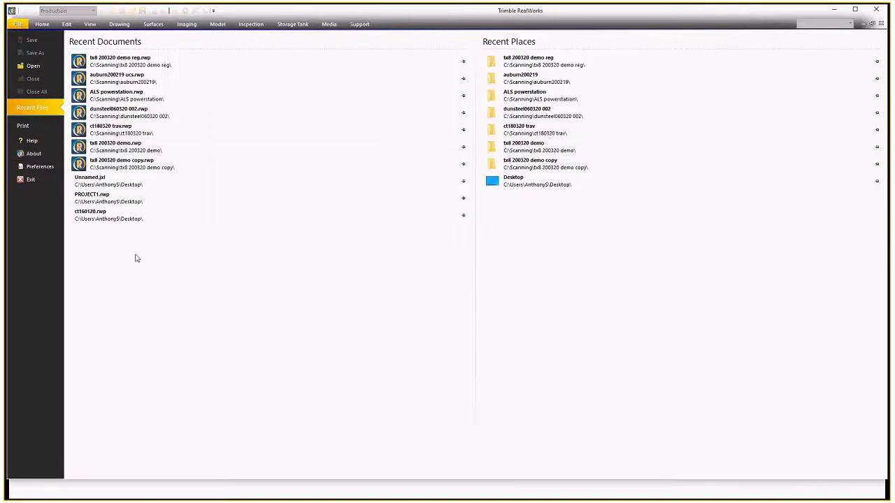
click(132, 114)
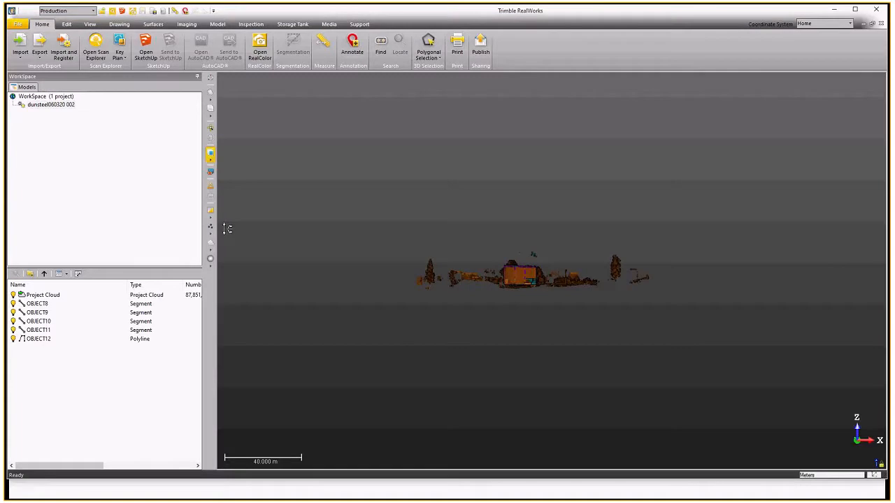
click(149, 321)
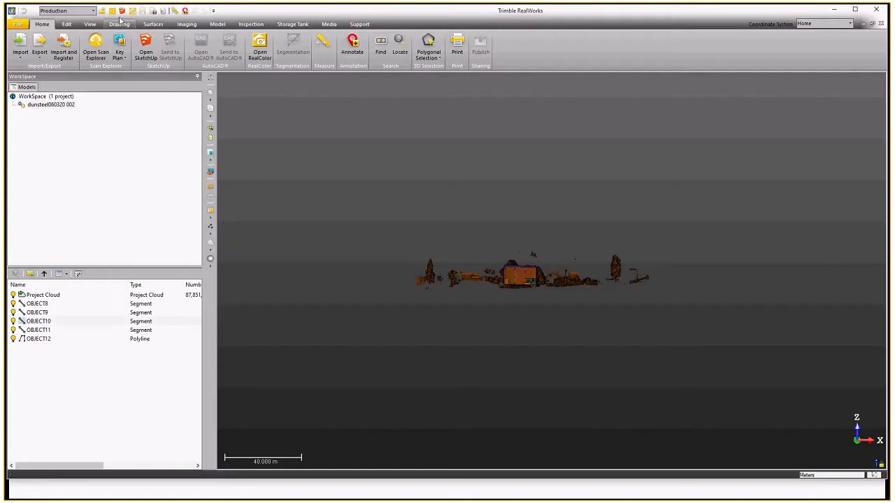
Render the point cloud with the White scan colour.
click(91, 25)
drag(382, 137, 374, 227)
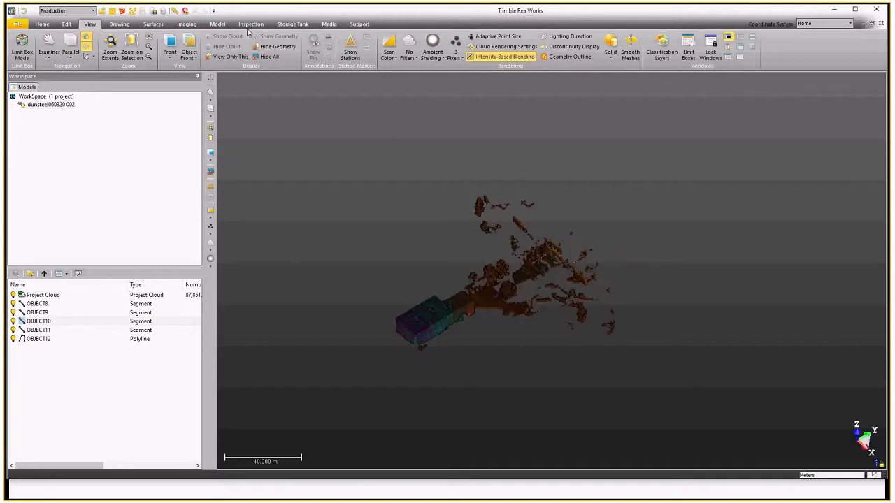
click(390, 59)
click(401, 68)
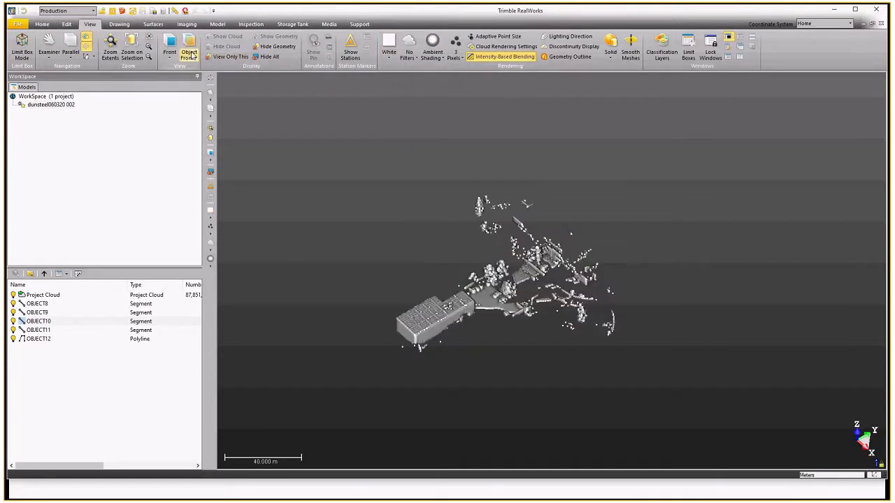
Switch to the Top view, set the point size to 1 pixel, and zoom to the full extents.
click(191, 56)
click(185, 88)
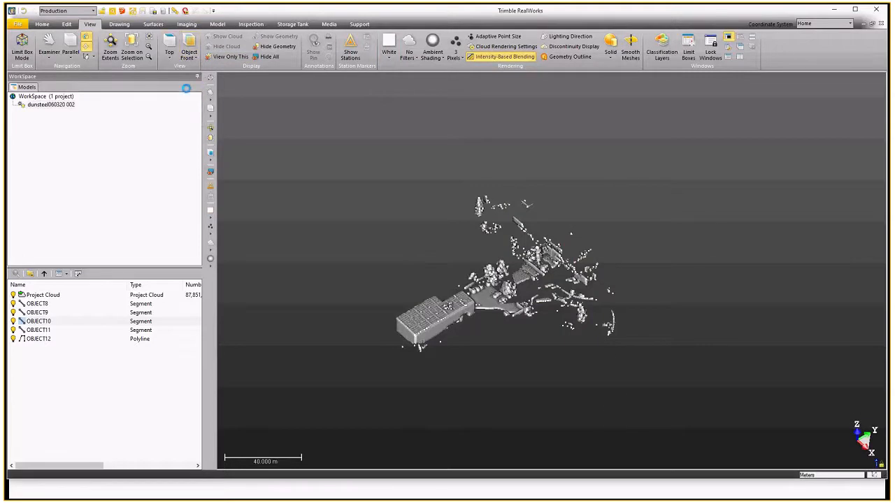
click(454, 55)
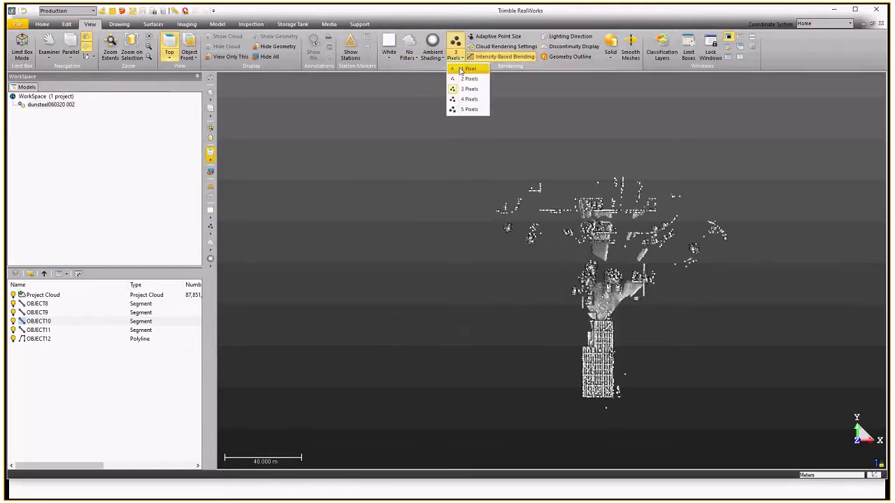
click(464, 86)
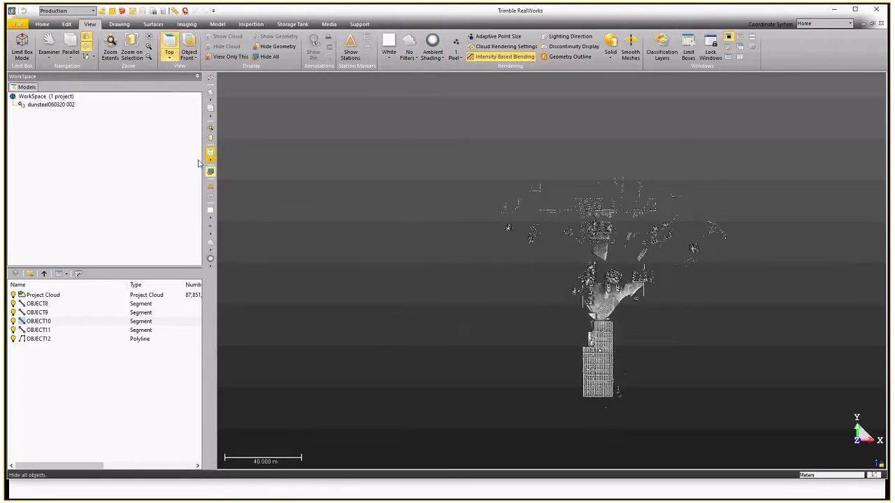
click(110, 46)
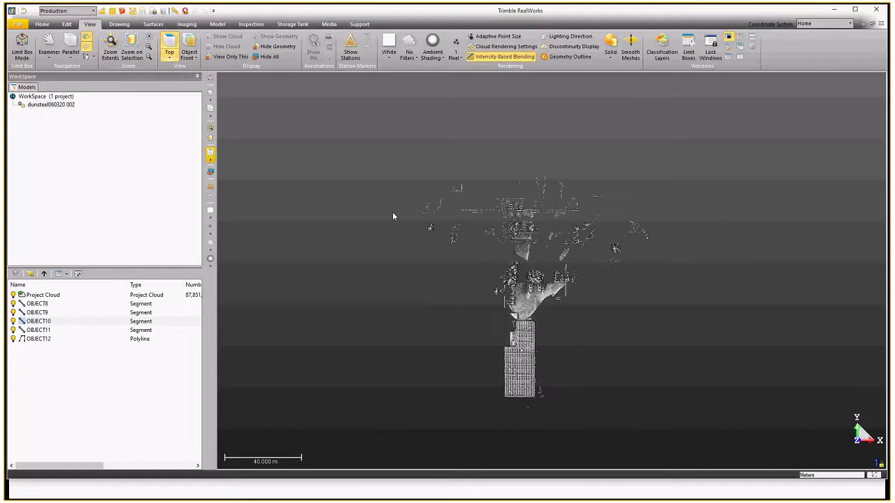
Delete the segments and polyline OBJECT8 through OBJECT12 from the project.
click(56, 303)
shift+click(50, 339)
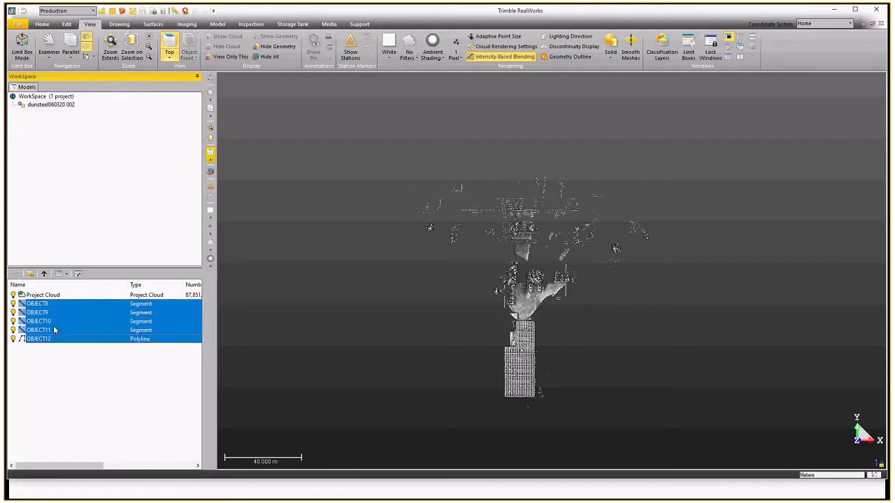
right_click(54, 330)
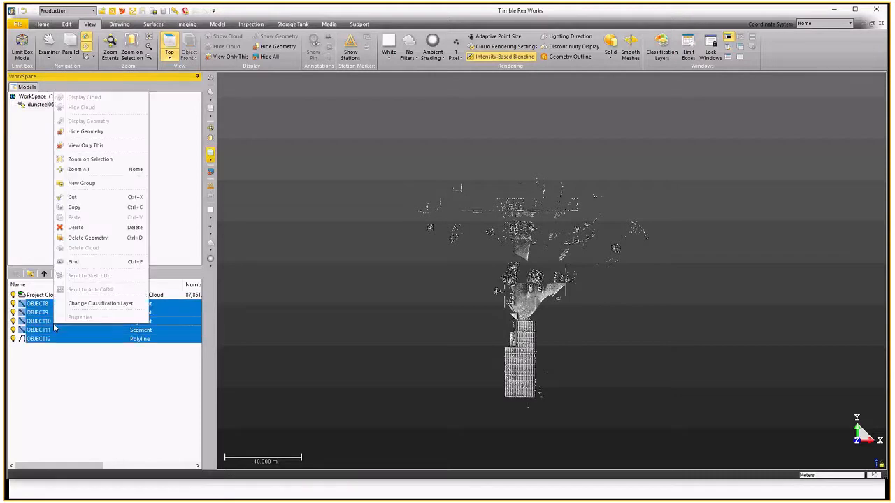
click(81, 228)
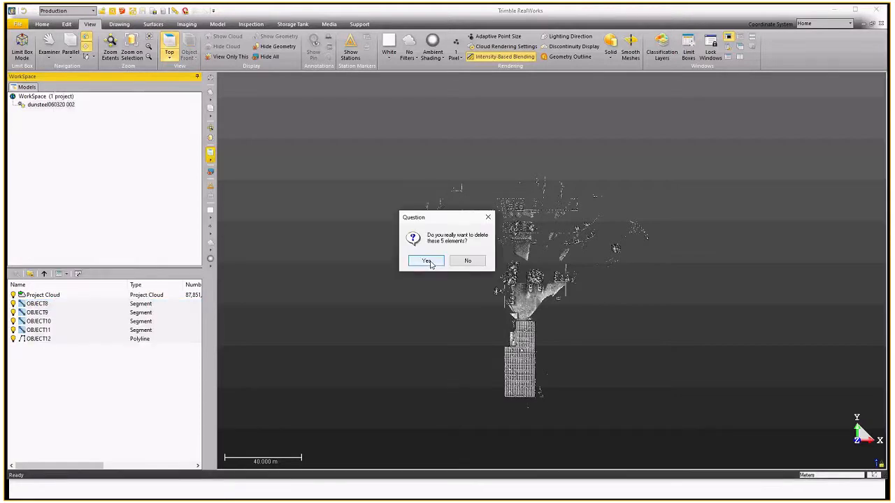
click(428, 262)
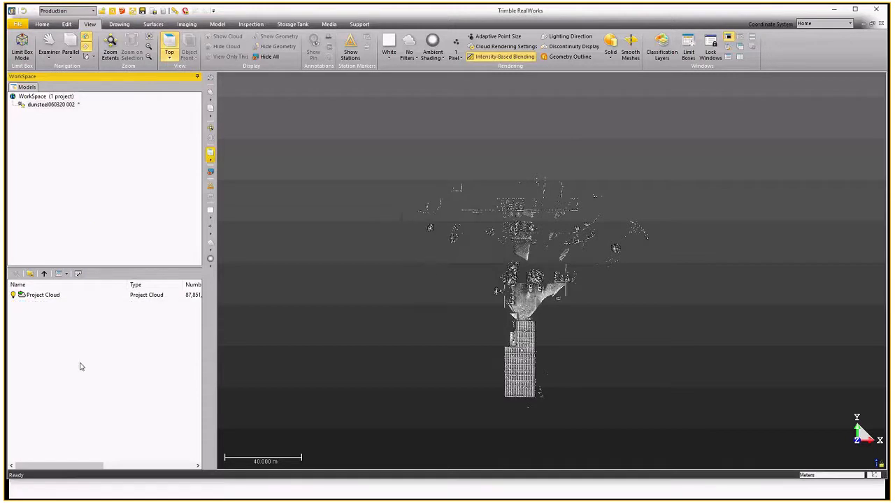
Select the Project Cloud and open it in the Scan Explorer.
click(61, 299)
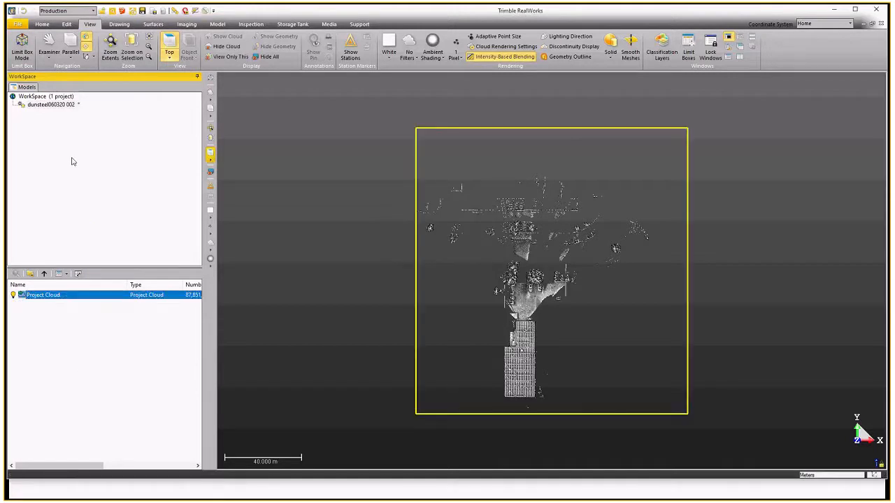
click(41, 24)
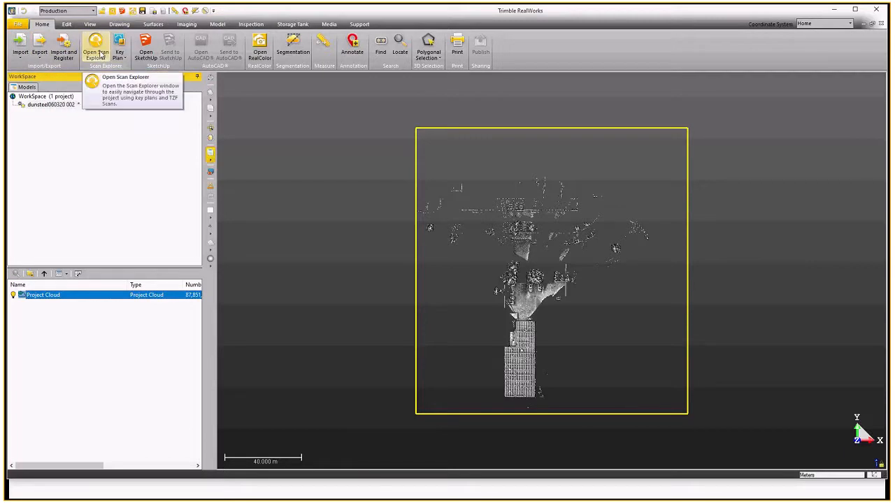
click(100, 54)
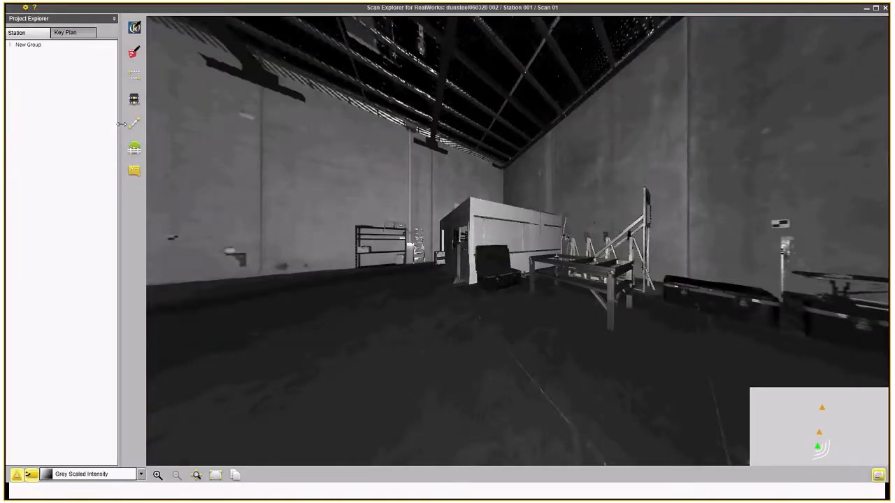
Move to Station 002 and look around toward the site cabin and van.
drag(292, 285, 479, 259)
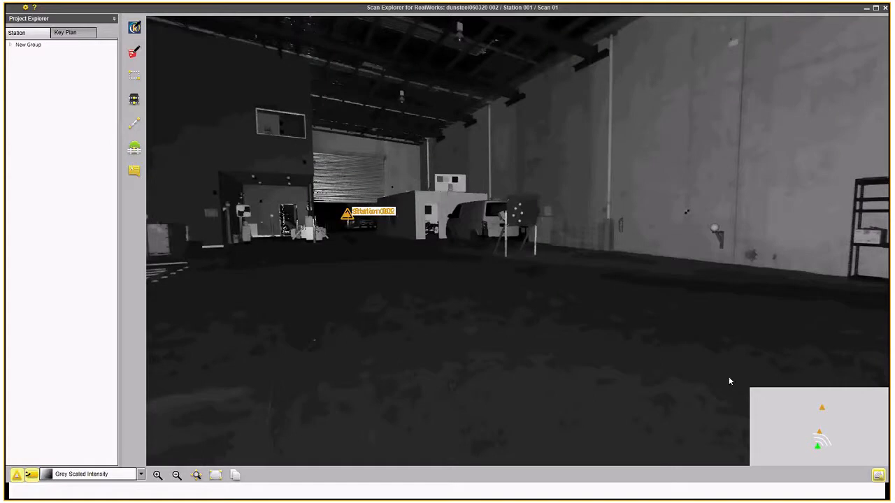
click(819, 434)
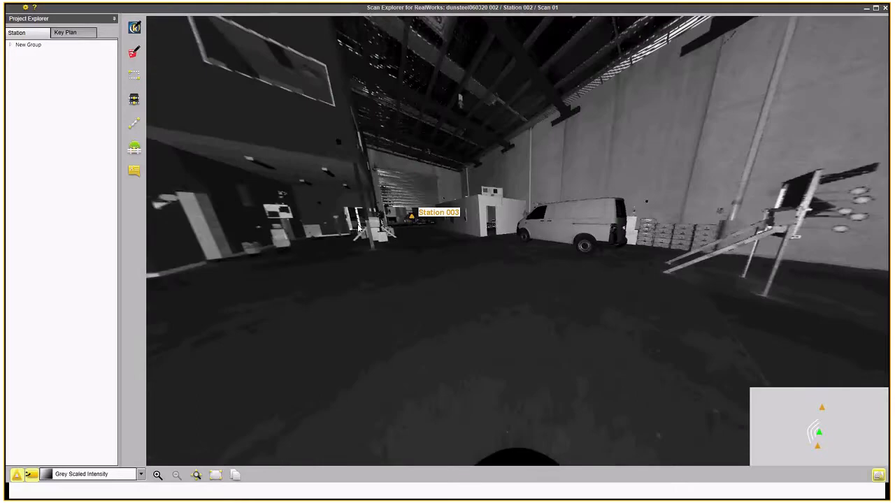
drag(359, 227, 494, 227)
scroll(494, 227, up, 3)
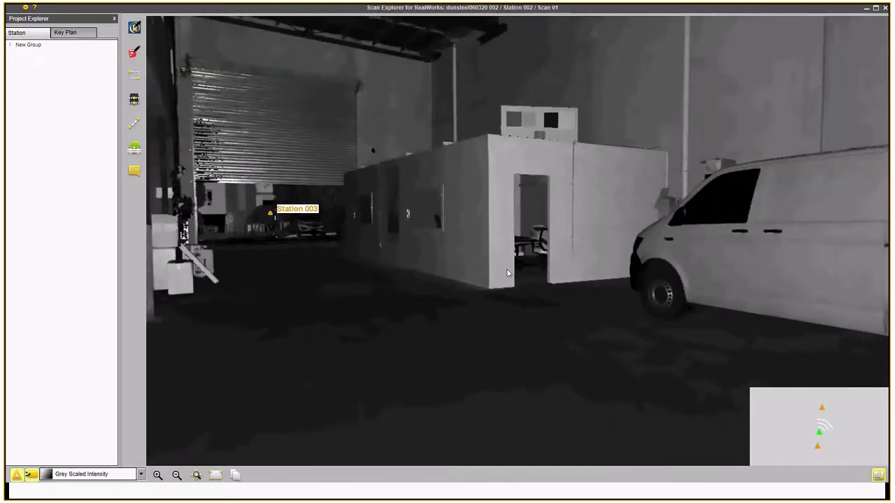
drag(508, 295, 505, 283)
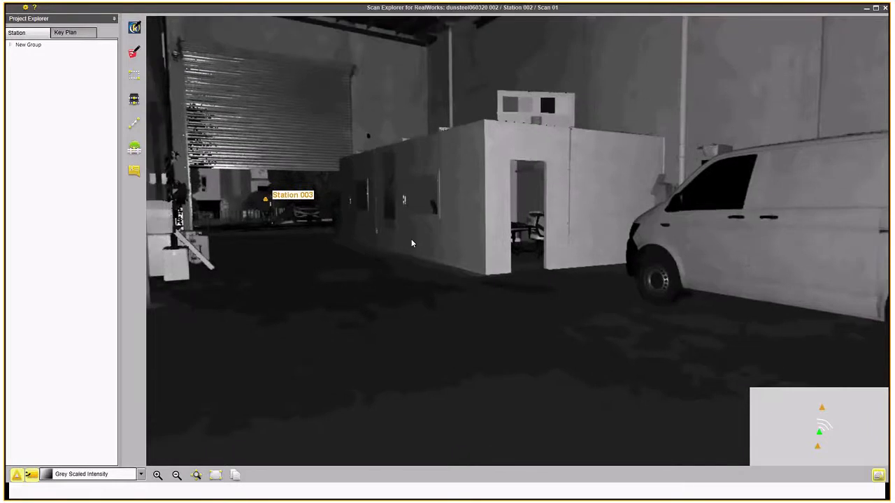
Expand the station group and start creating RealWorks entities with the Polygonal Selection edge type.
click(10, 45)
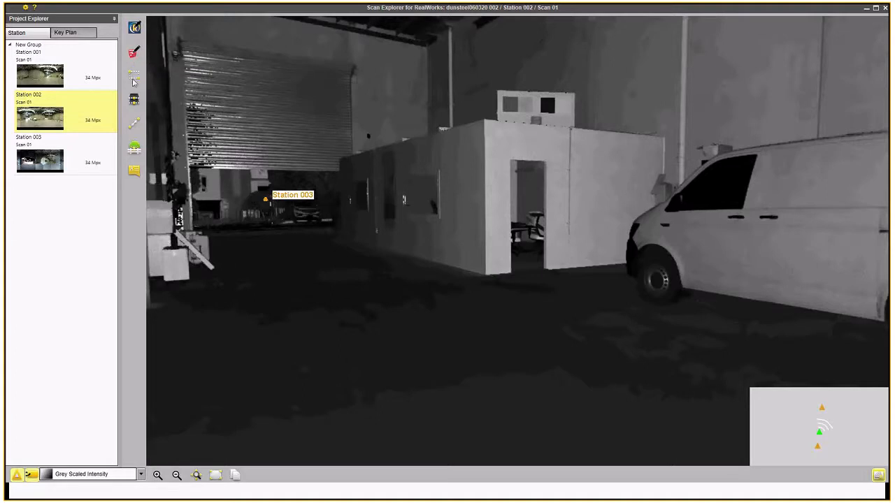
click(135, 28)
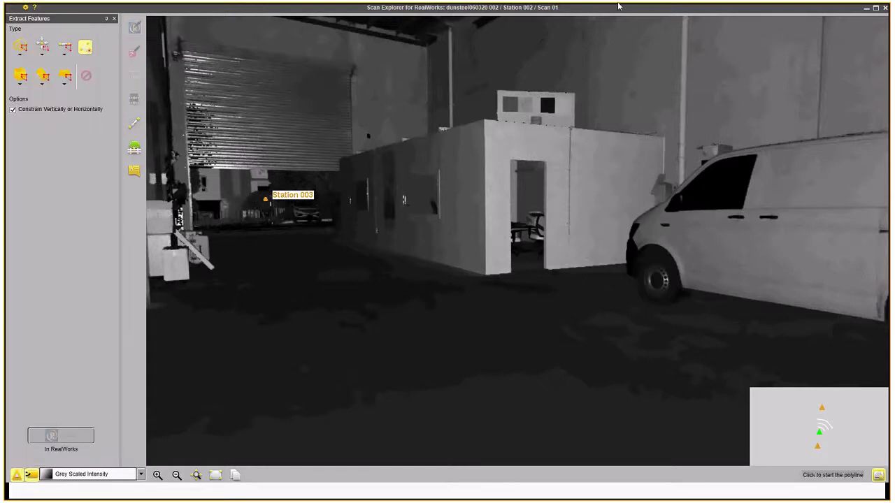
click(64, 57)
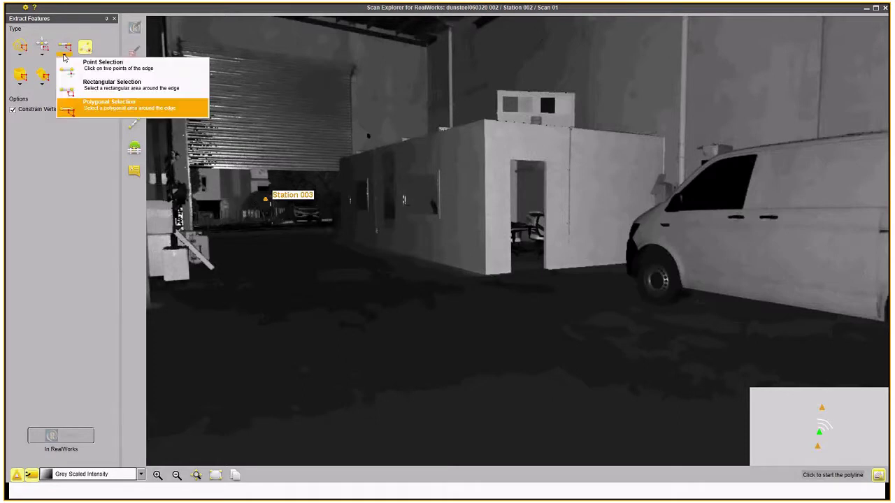
click(93, 109)
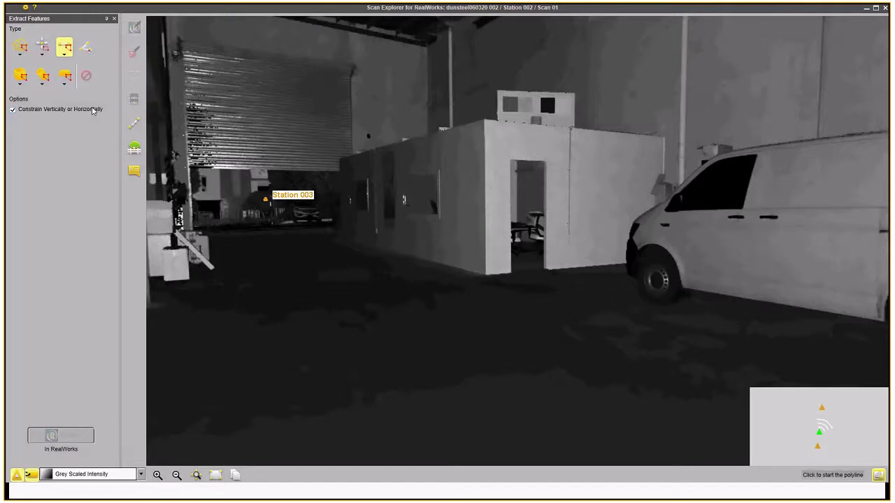
Outline the cabin's vertical front corner with a polygon and create that edge in RealWorks.
scroll(466, 121, up, 5)
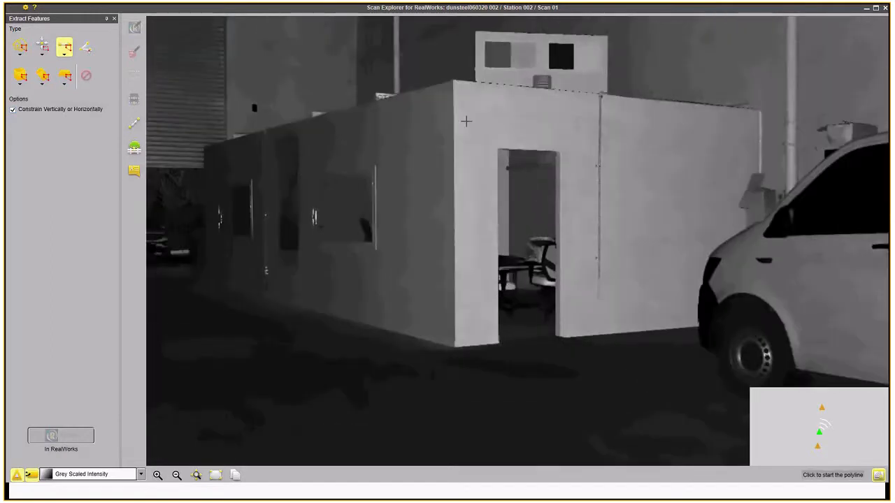
click(456, 90)
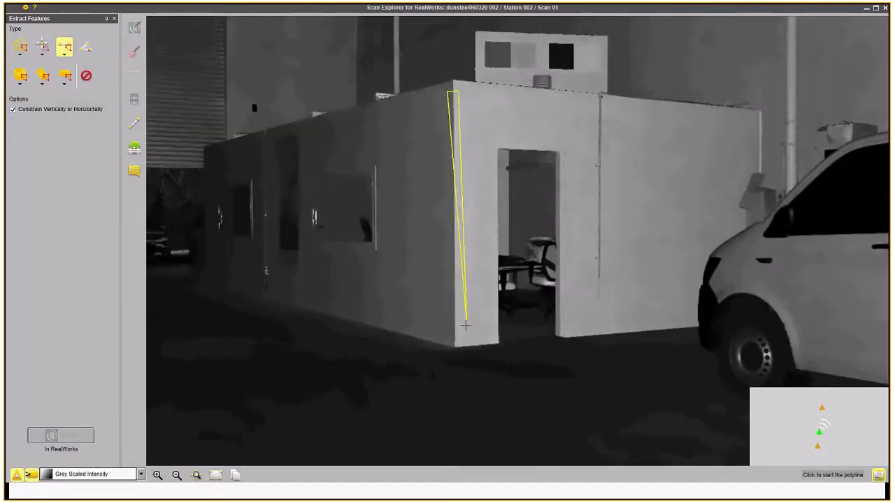
click(447, 334)
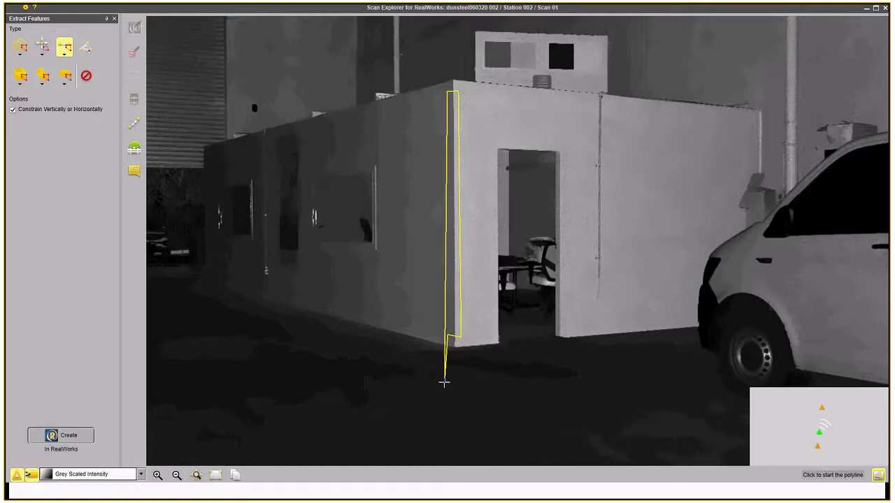
click(441, 278)
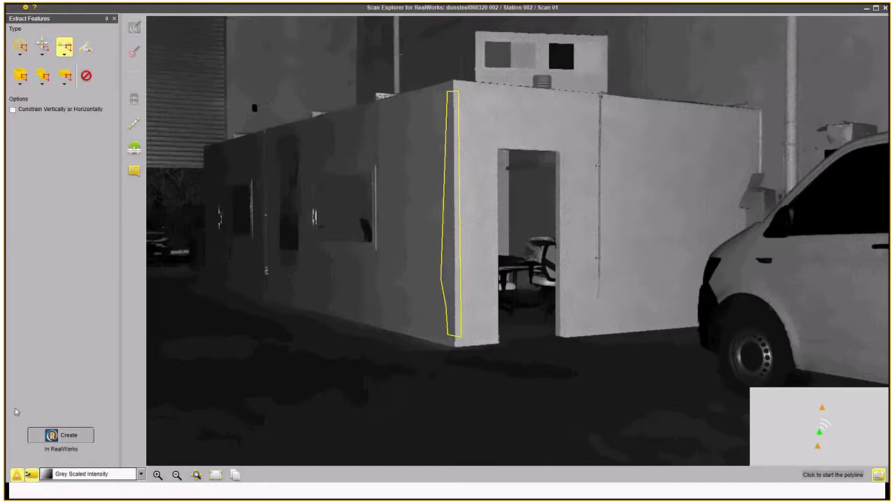
click(67, 438)
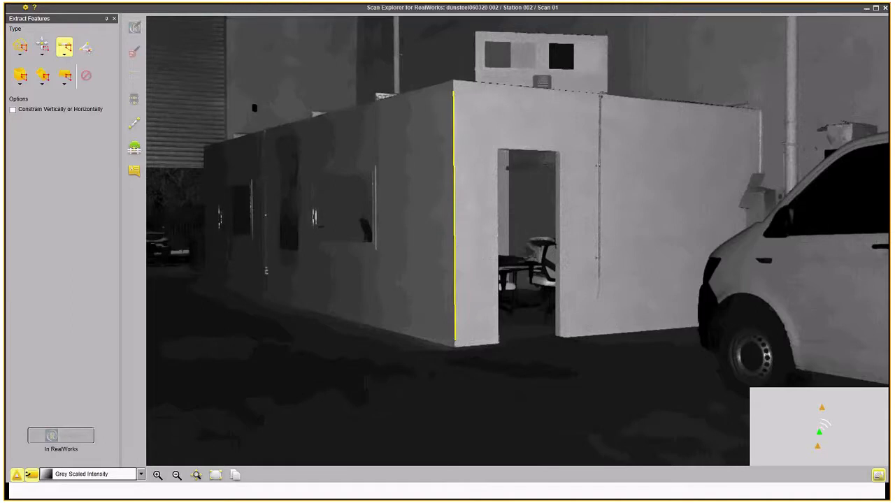
Switch to Trimble RealWorks and inspect the newly created segment OBJECT13.
key(alt+Tab)
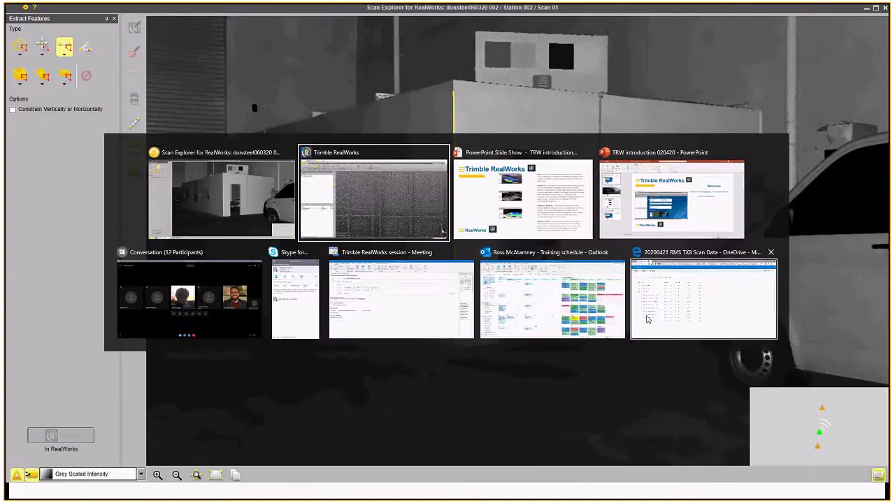
click(367, 204)
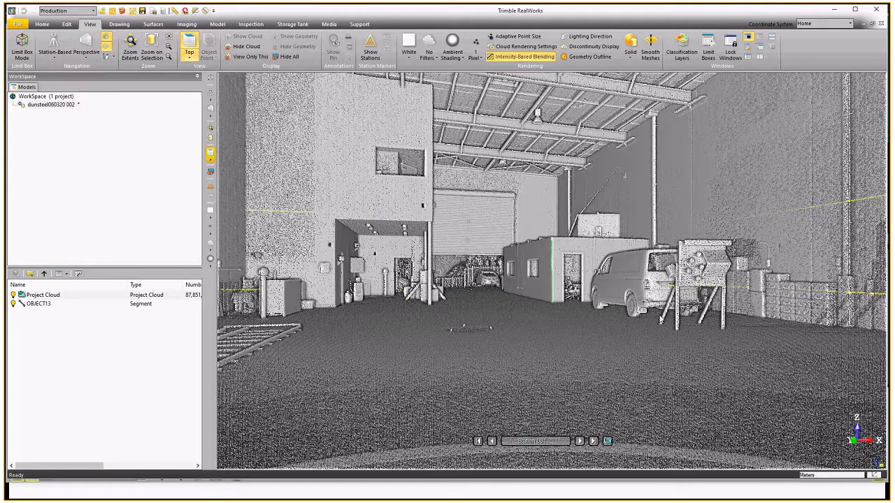
double_click(70, 303)
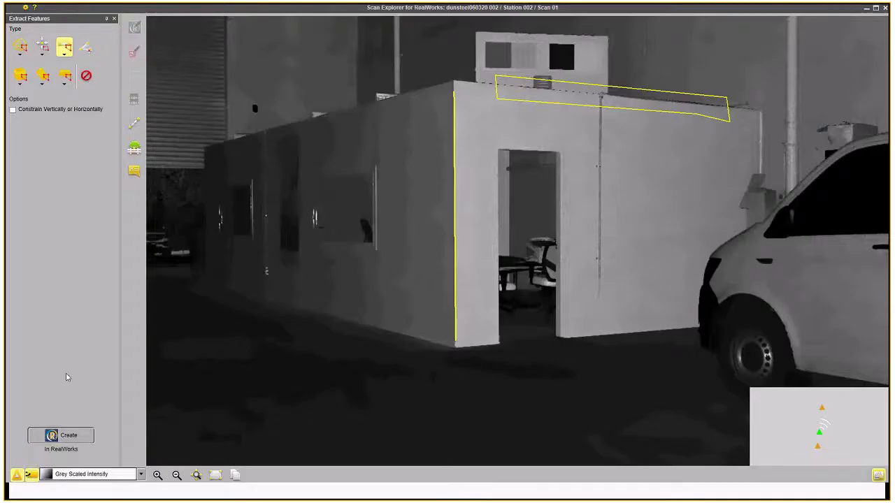
Create the outlined top edge of the cabin's front wall in RealWorks and close the extraction tool.
click(60, 437)
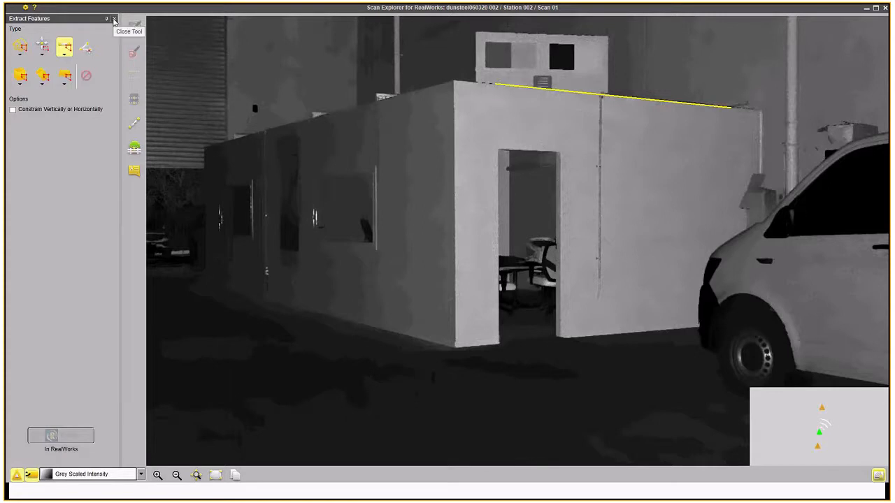
click(114, 19)
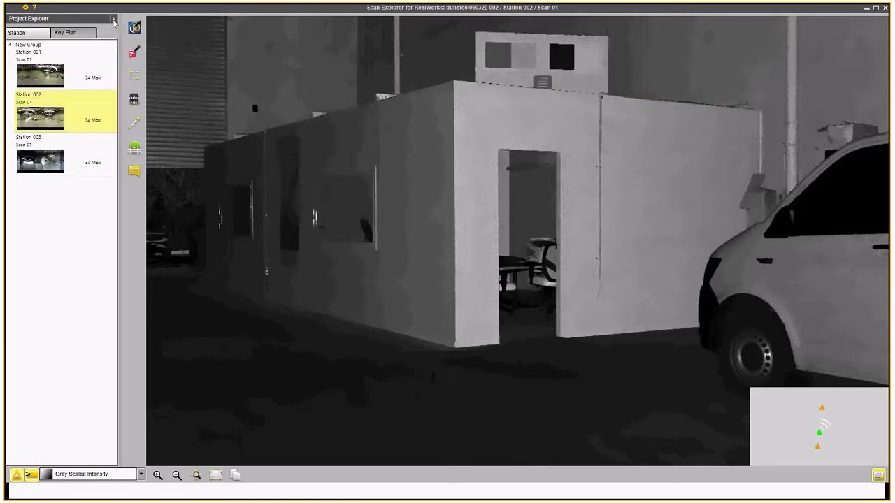
Open the feature extraction for SketchUp and start a new SketchUp model from the Simple Meter template.
click(134, 54)
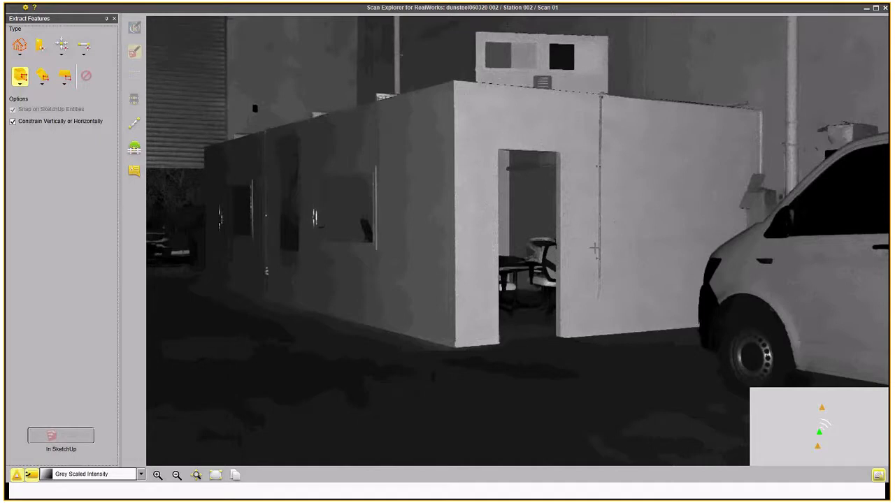
key(alt+Tab)
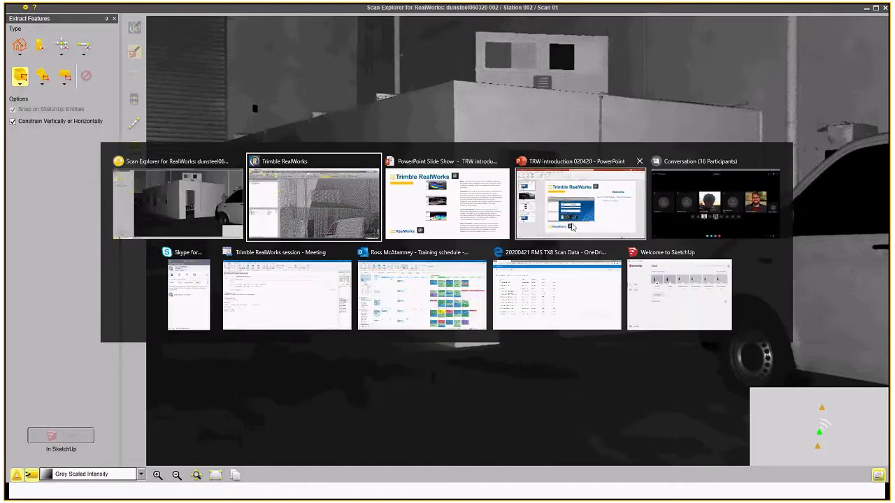
click(678, 294)
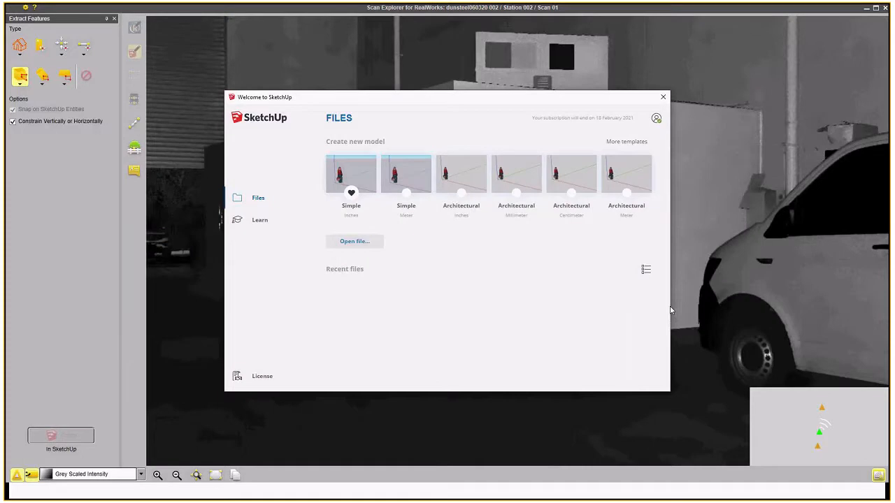
click(406, 205)
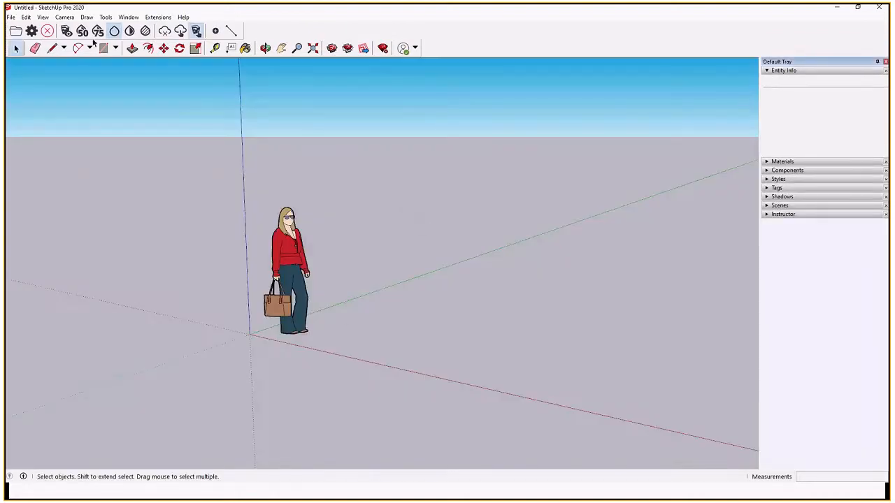
Delete the default person figure from the new SketchUp model and return to Scan Explorer.
click(293, 287)
key(Delete)
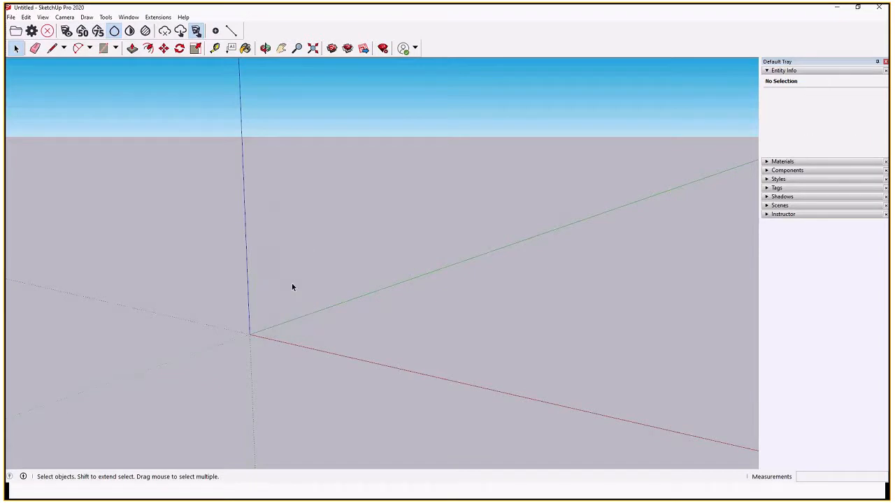
key(alt+Tab)
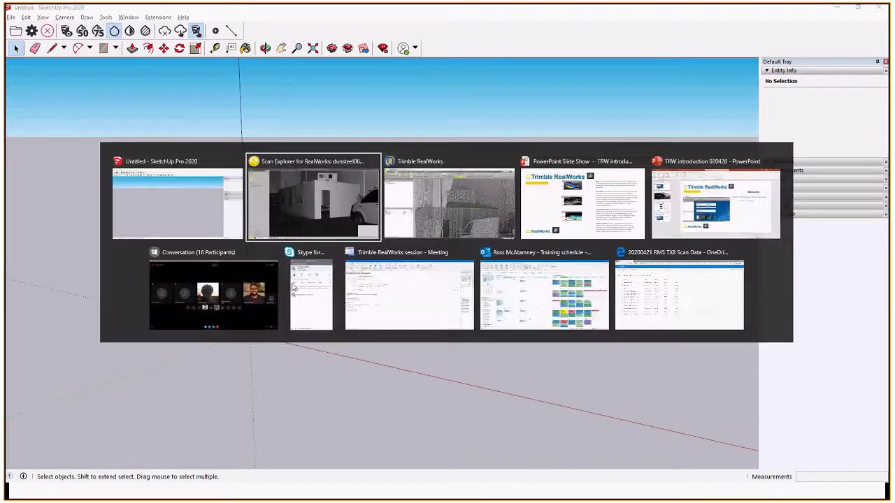
click(325, 225)
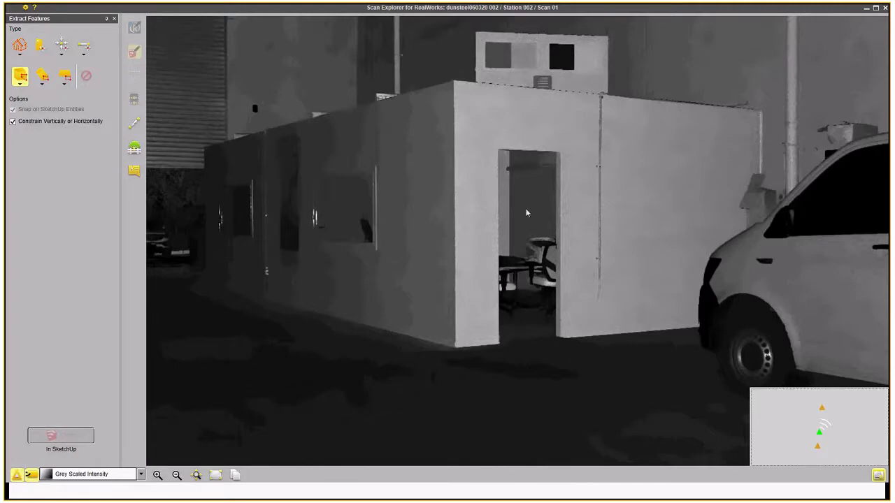
Choose wall extraction and define the wall limits by picking a floor point and a ceiling point.
drag(563, 230, 255, 224)
scroll(572, 226, down, 3)
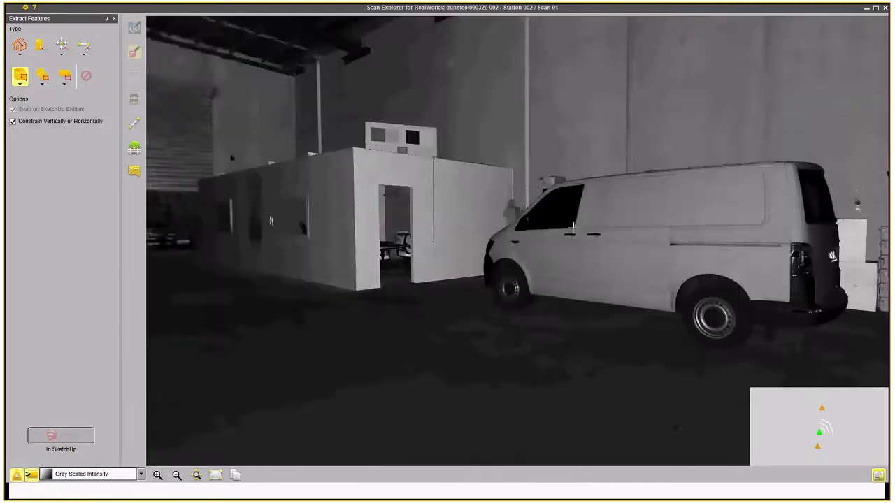
drag(572, 226, 342, 245)
drag(629, 246, 381, 261)
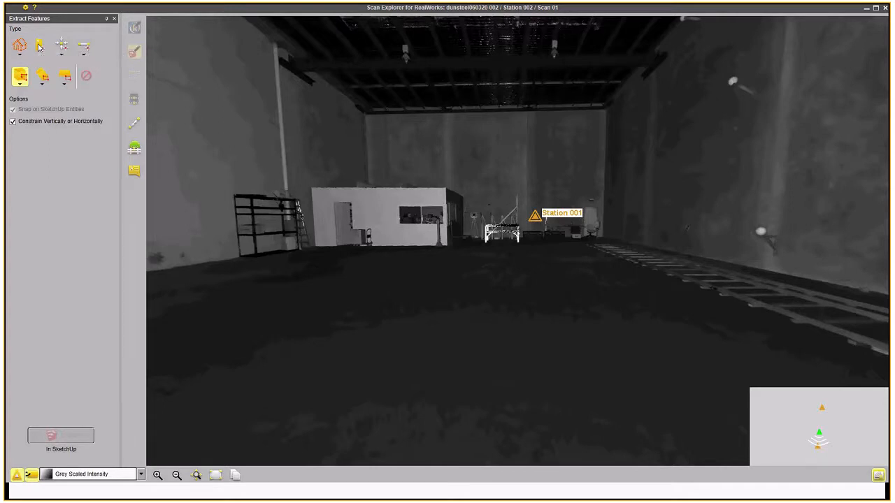
click(40, 46)
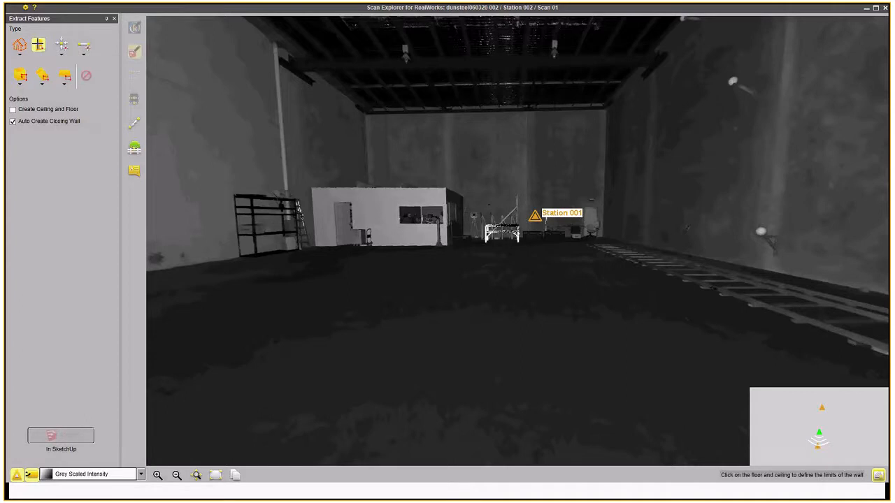
click(490, 287)
click(479, 60)
Pick the first wall corner points along the warehouse walls near the ceiling.
click(403, 136)
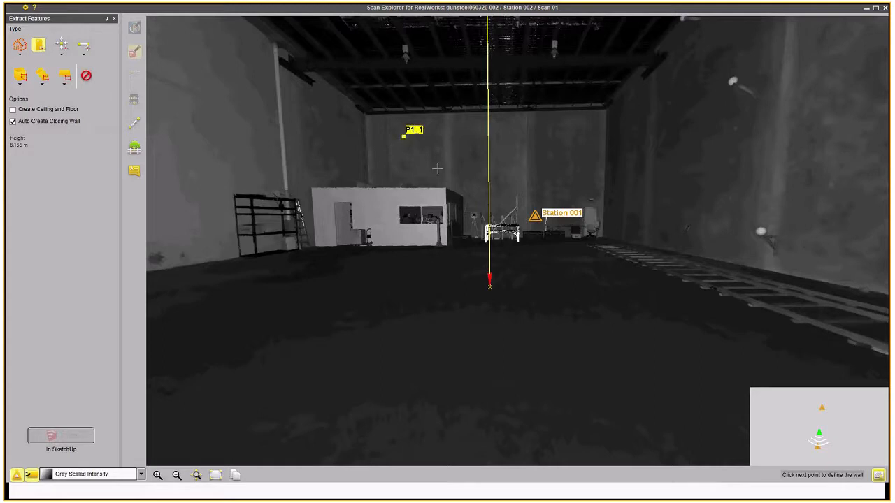
click(550, 137)
click(643, 132)
drag(712, 193, 29, 149)
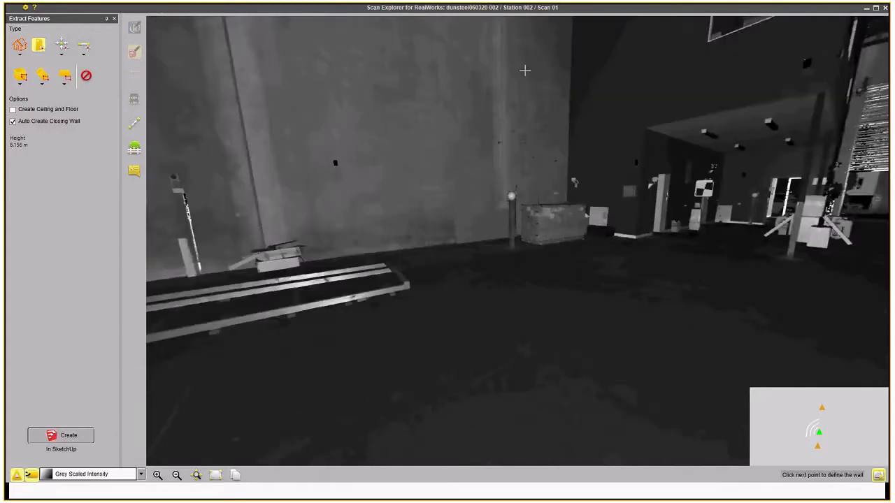
click(525, 70)
click(591, 72)
click(801, 43)
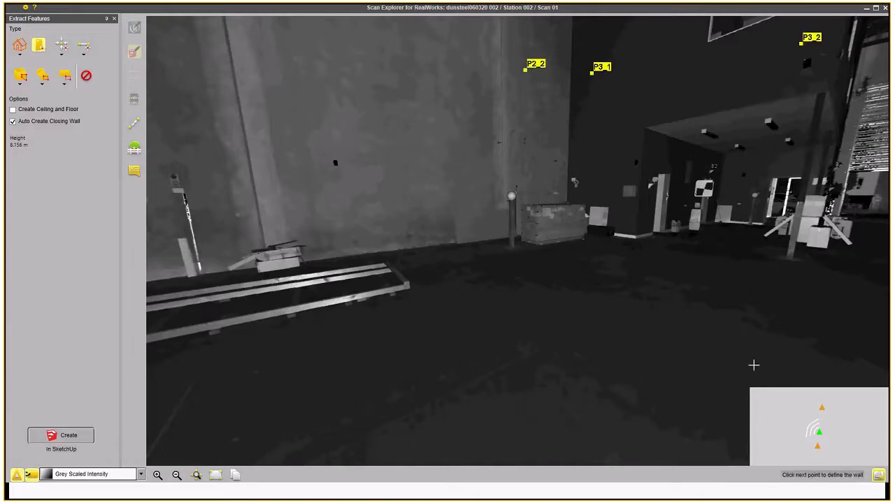
drag(861, 227, 709, 283)
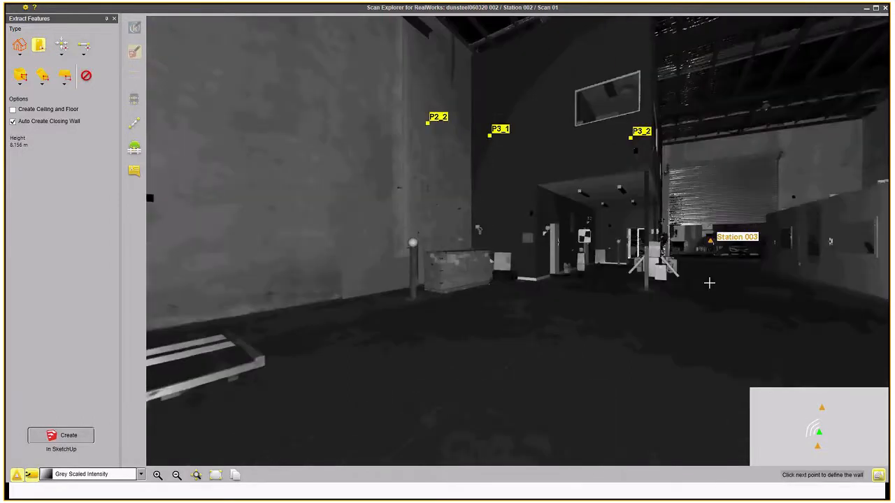
Jump to Station 003 and pick another wall corner point from that scan, then return to Station 002.
click(821, 408)
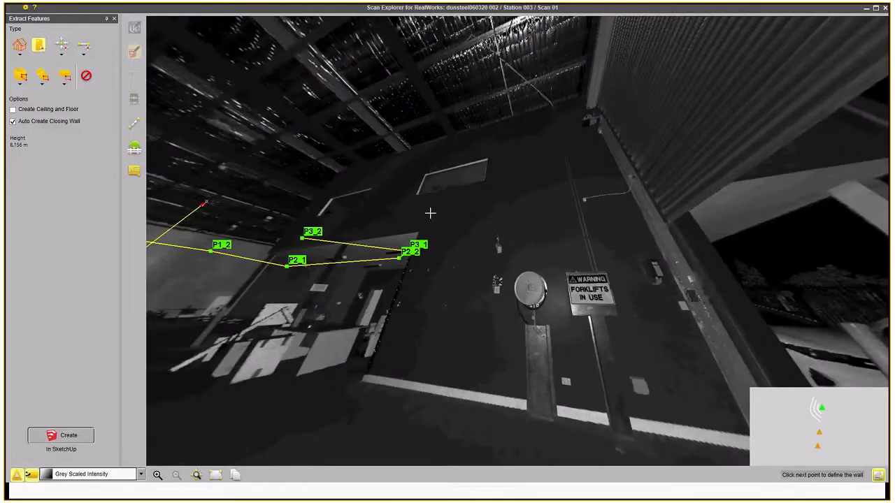
click(378, 174)
click(529, 153)
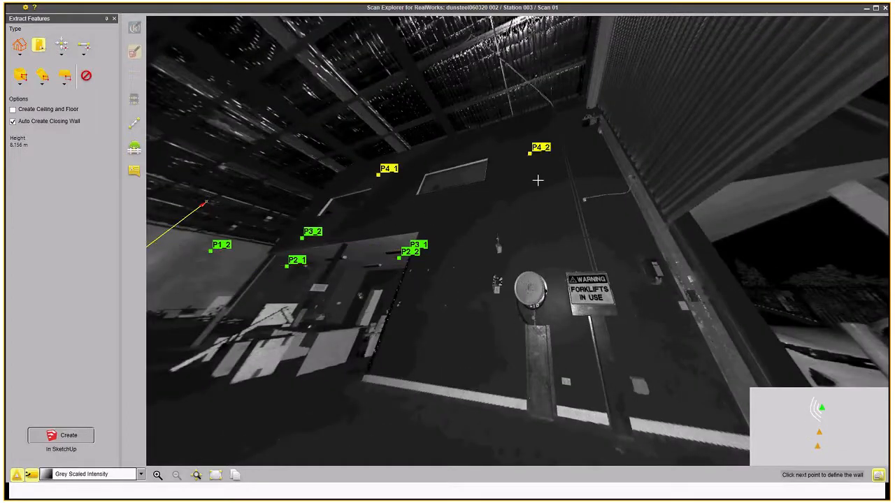
click(817, 433)
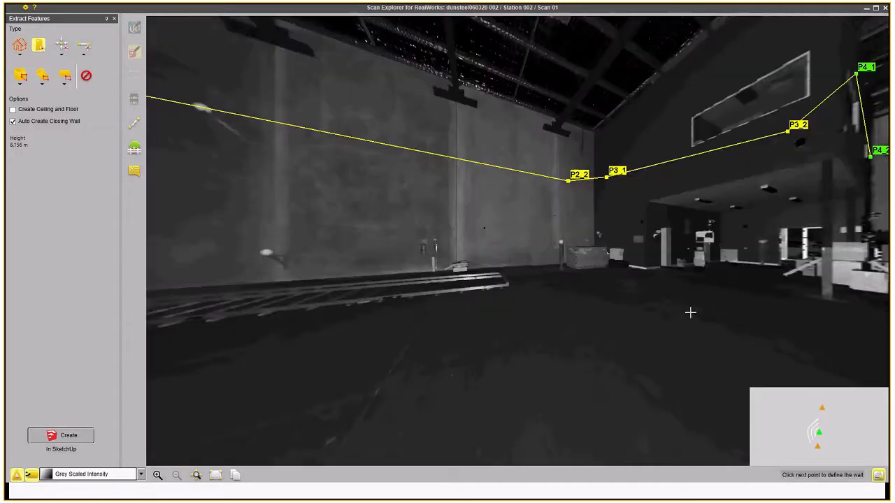
Pick the remaining wall corner points around the warehouse and create the walls in SketchUp.
drag(748, 241, 579, 184)
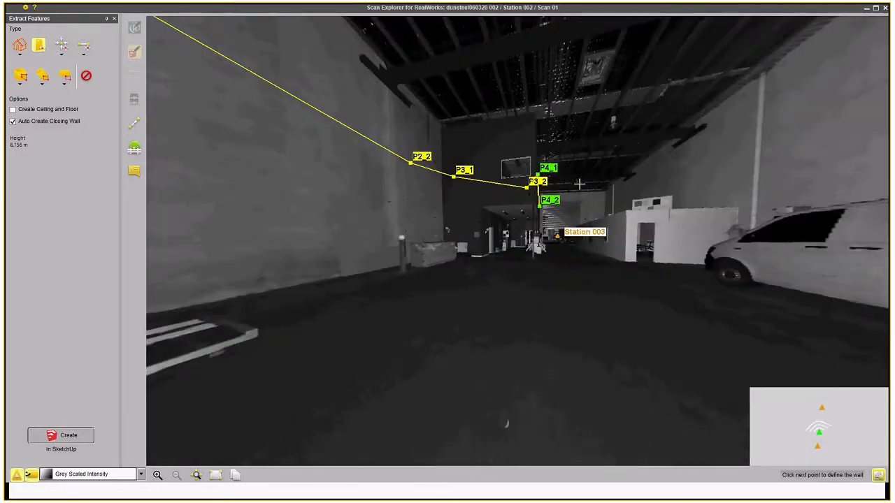
scroll(580, 184, up, 5)
scroll(507, 257, up, 3)
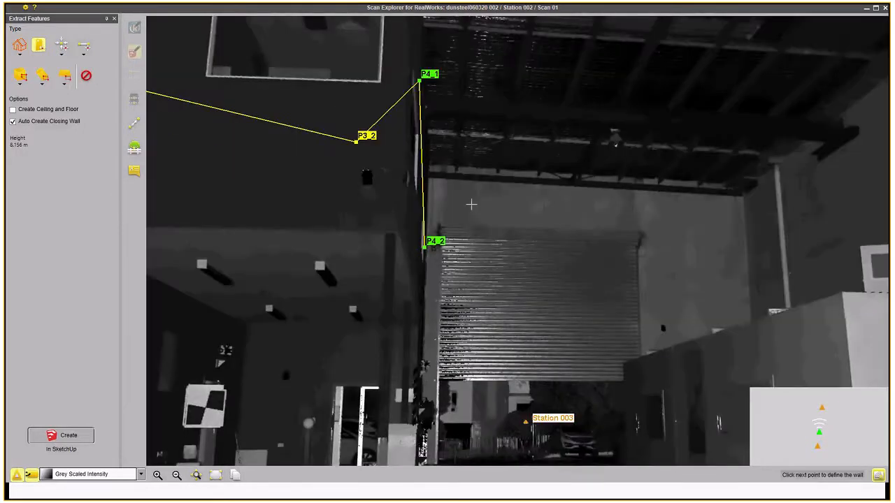
click(471, 204)
click(711, 222)
click(794, 209)
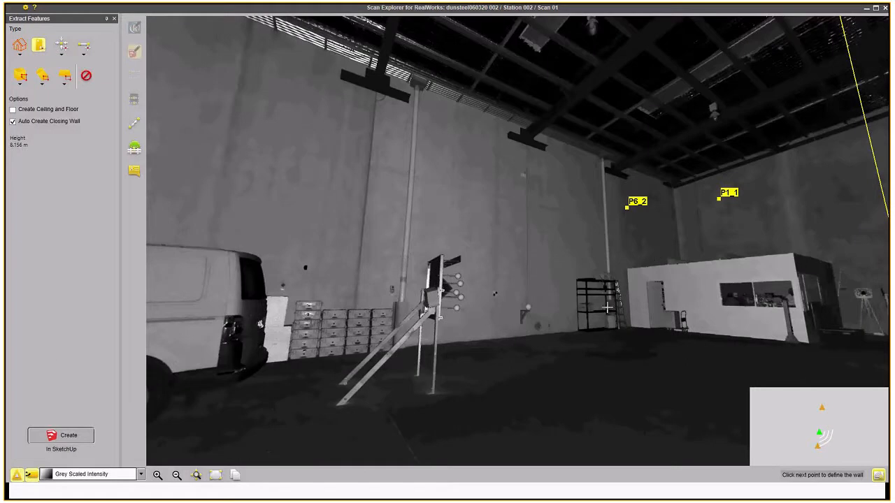
click(69, 438)
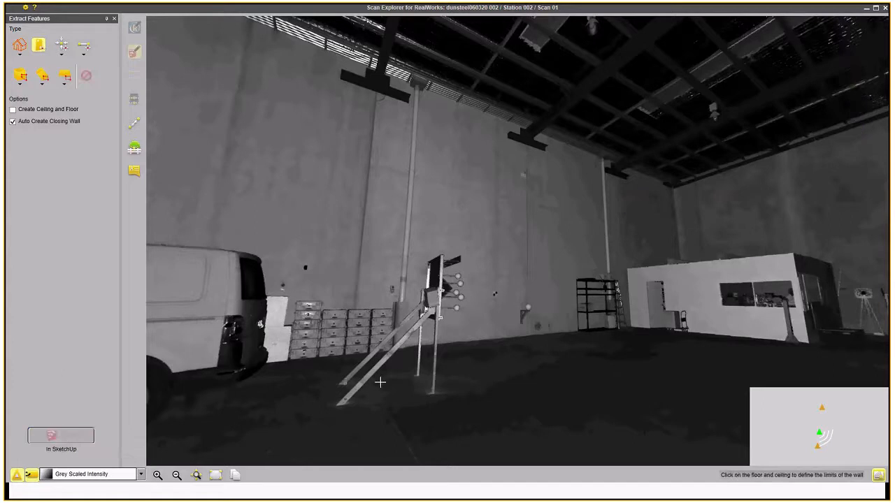
Switch to SketchUp and orbit around the created walls to inspect them.
key(alt+Tab)
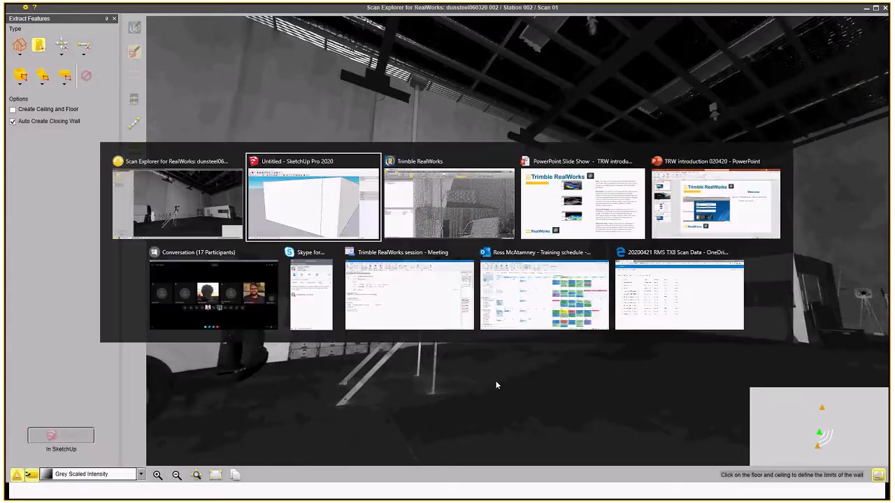
click(315, 222)
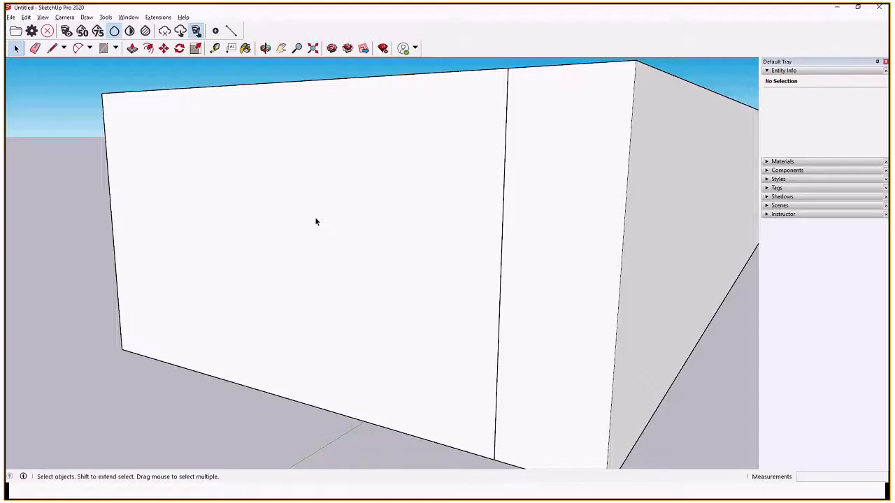
click(265, 47)
drag(489, 203, 667, 232)
scroll(432, 321, down, 6)
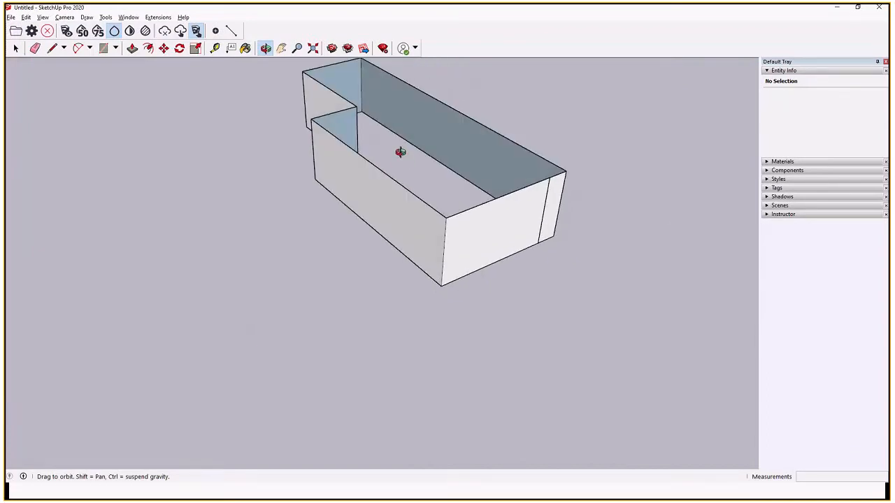
scroll(415, 296, down, 4)
scroll(421, 176, up, 7)
drag(481, 289, 525, 224)
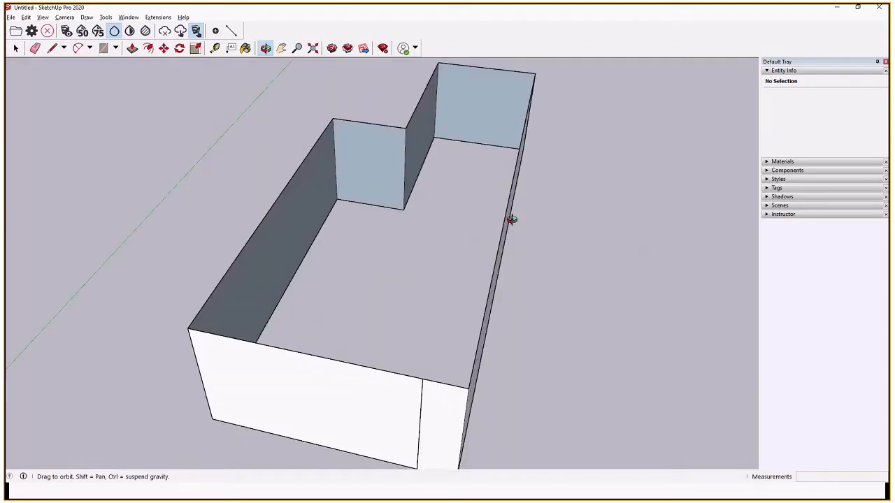
Back in Scan Explorer, outline the cabin with a Polygonal Selection box extraction and create it in SketchUp.
key(alt+Tab)
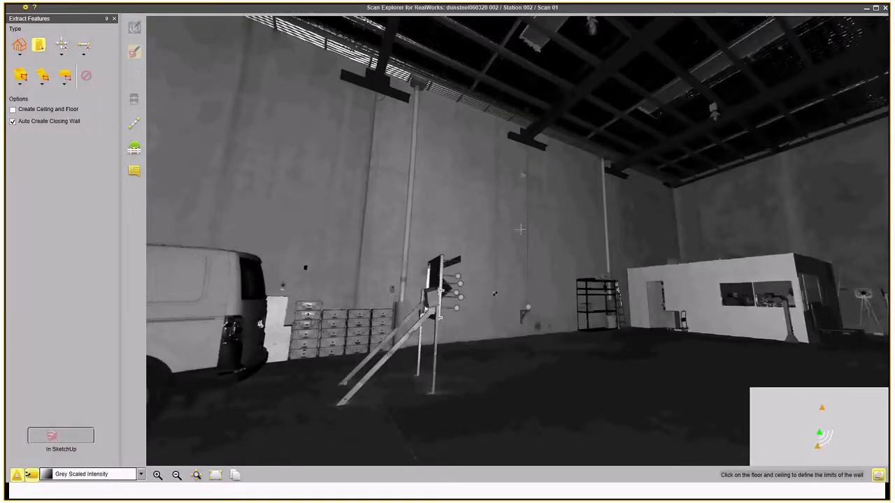
mouse_move(620, 249)
mouse_down()
mouse_move(543, 176)
mouse_move(435, 182)
mouse_up()
scroll(521, 207, up, 3)
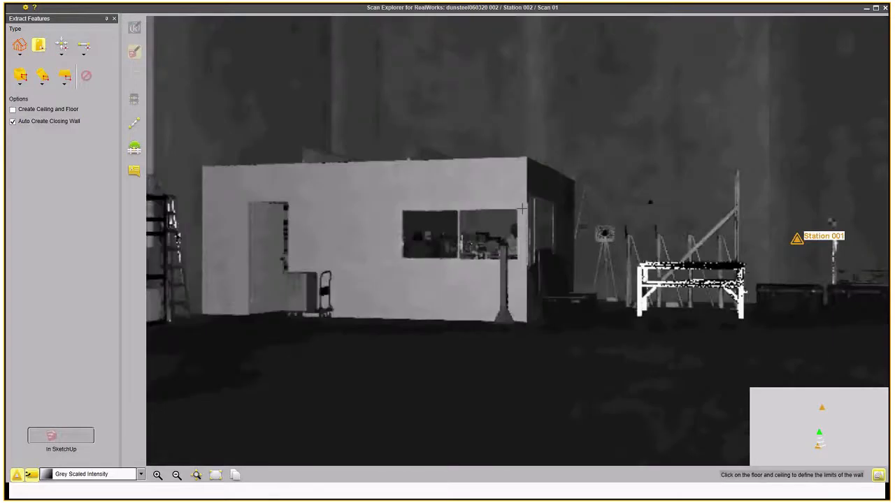
scroll(521, 207, down, 3)
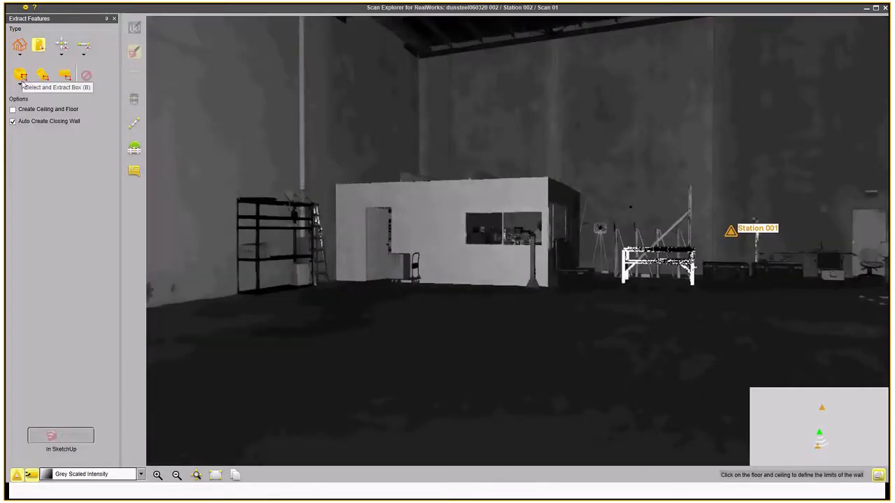
click(20, 85)
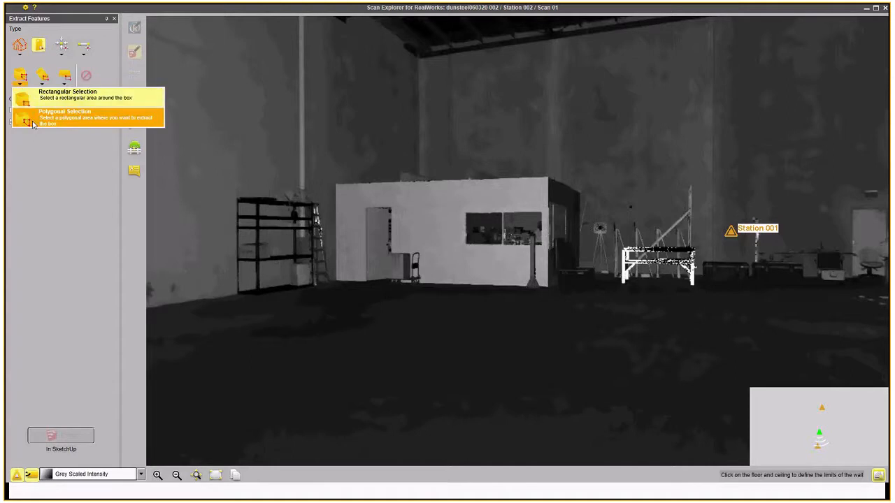
click(66, 95)
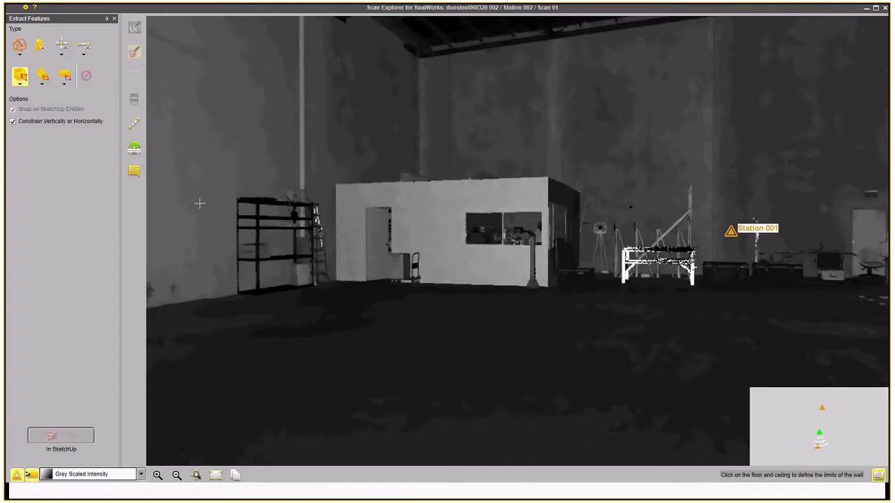
click(325, 178)
click(546, 172)
click(586, 189)
click(588, 303)
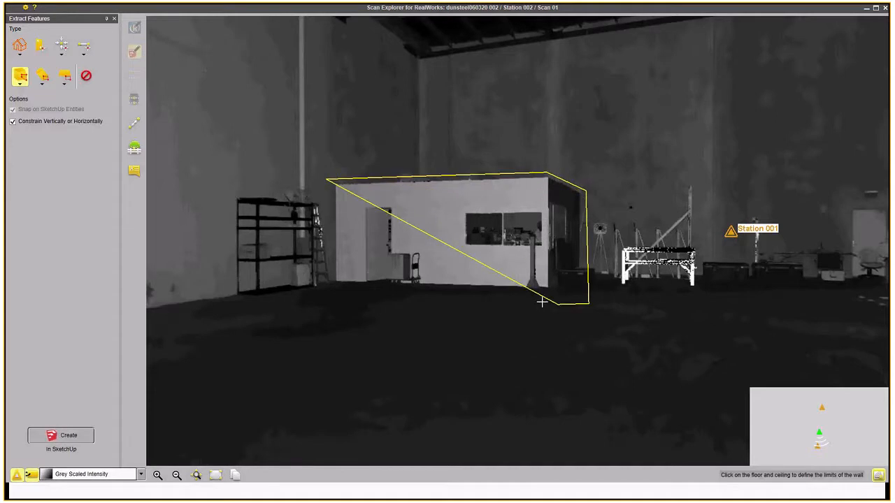
click(330, 286)
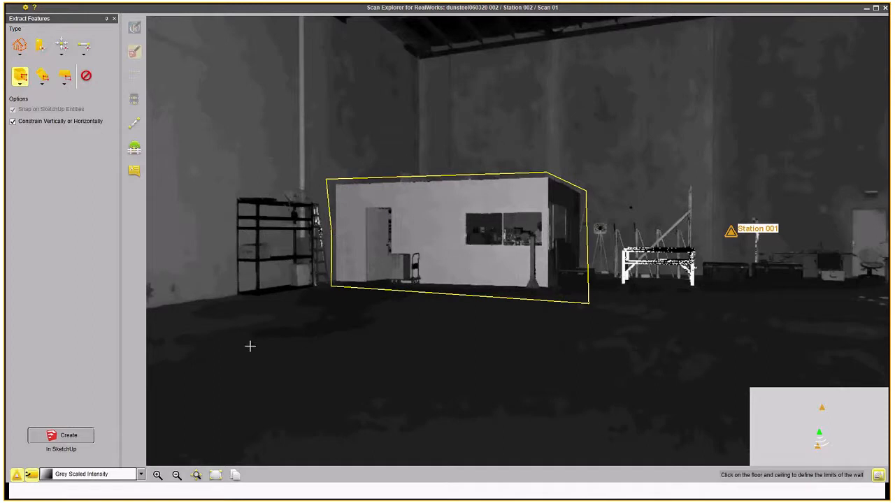
click(66, 436)
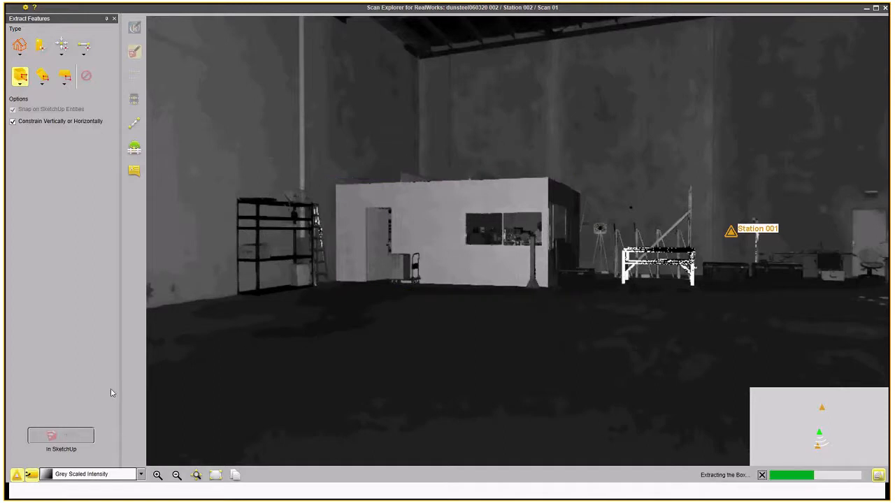
Outline the second cabin beside the van with a polygonal box extraction and create it in SketchUp.
drag(347, 289, 310, 170)
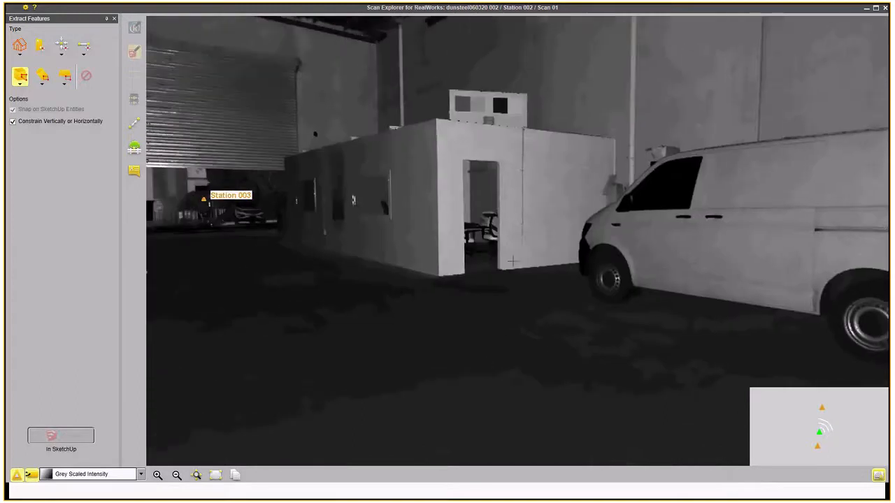
click(279, 153)
click(435, 109)
click(590, 130)
click(624, 132)
click(624, 269)
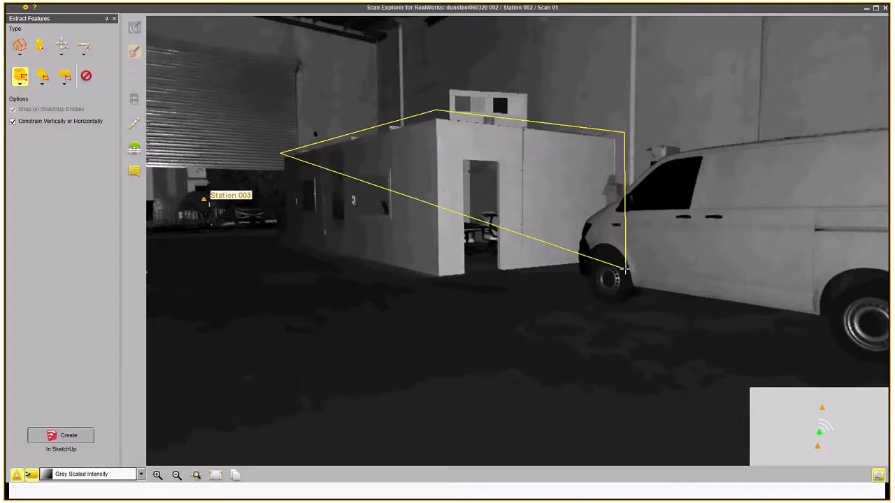
click(431, 284)
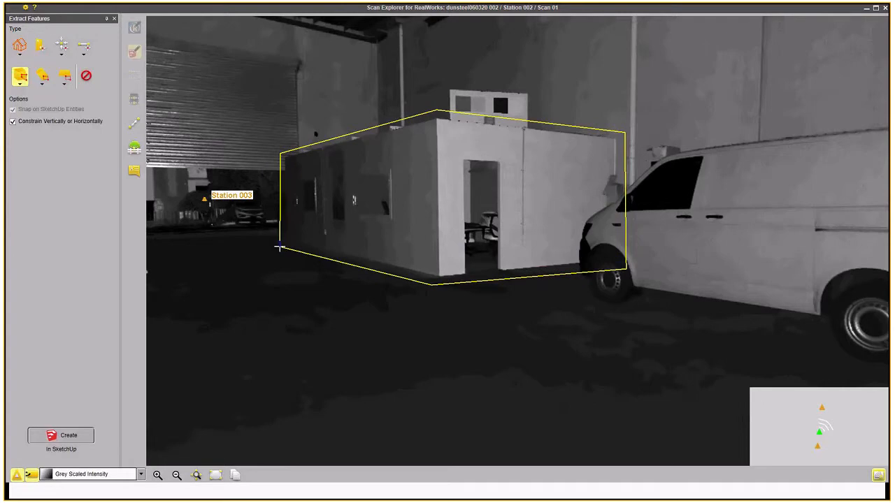
click(279, 247)
click(61, 436)
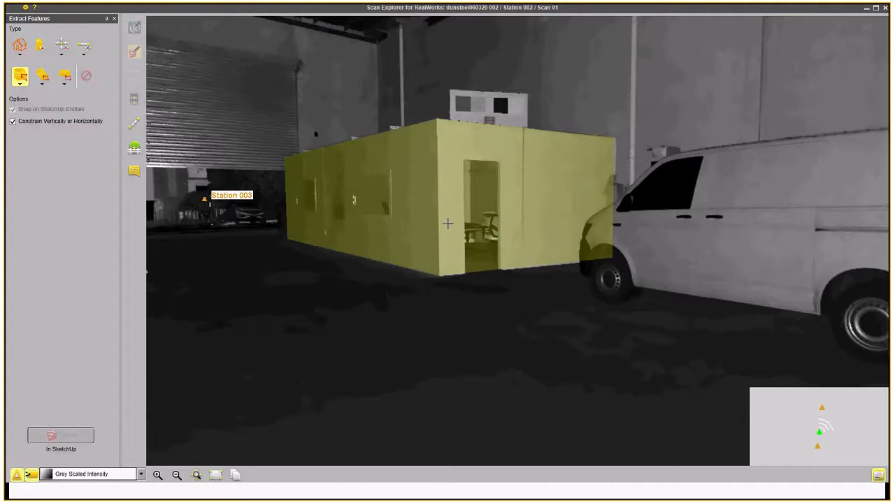
Switch to SketchUp and orbit around the walls and both created boxes to inspect them.
key(alt+Tab)
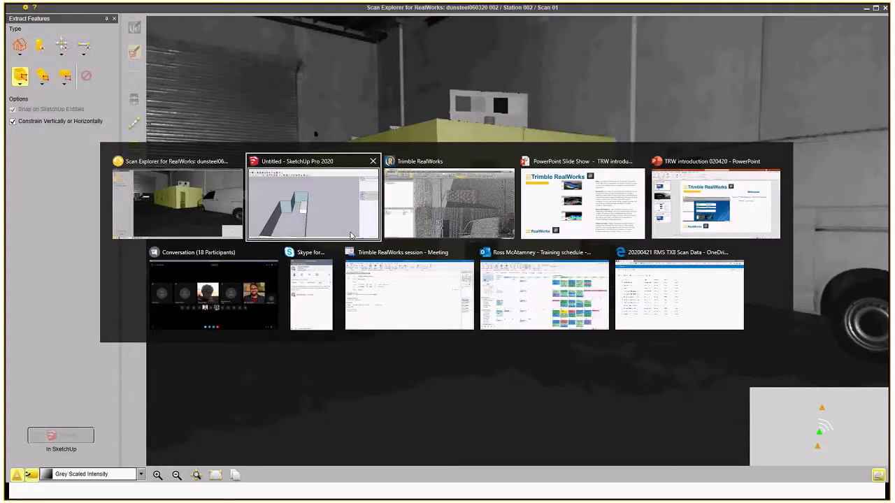
click(318, 207)
mouse_move(319, 203)
mouse_down()
mouse_move(360, 260)
mouse_move(517, 342)
mouse_move(465, 340)
mouse_up()
drag(399, 328, 613, 279)
drag(438, 305, 390, 350)
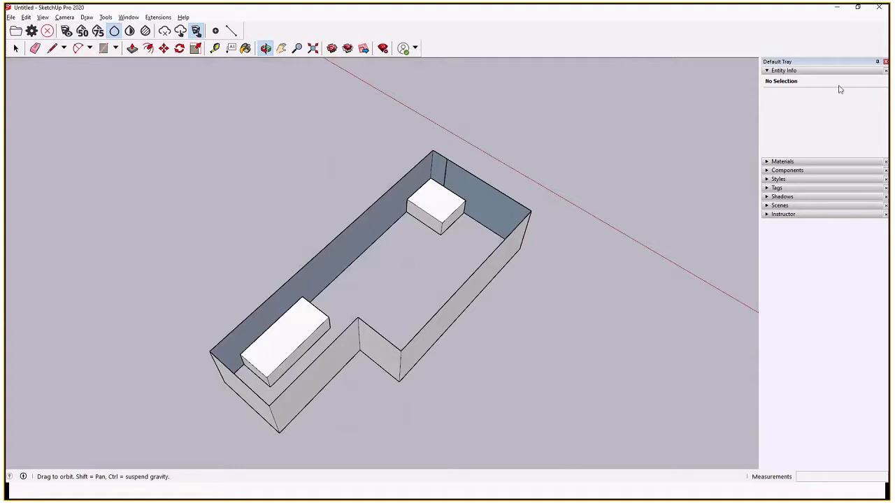
Close SketchUp without saving the model, acknowledge the tool closing, and close Scan Explorer.
click(877, 9)
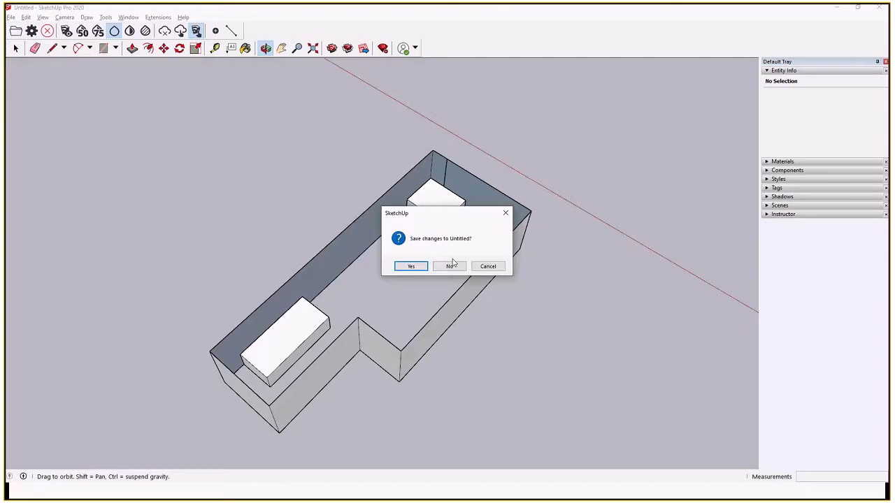
click(451, 265)
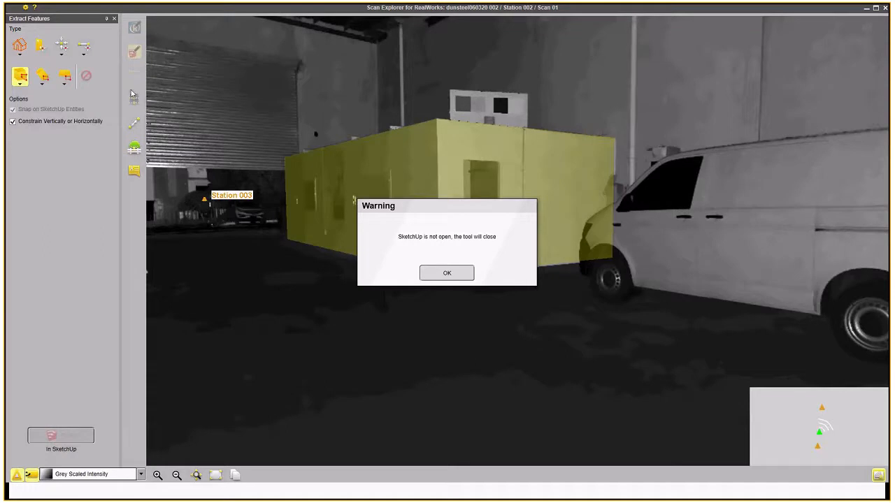
click(447, 272)
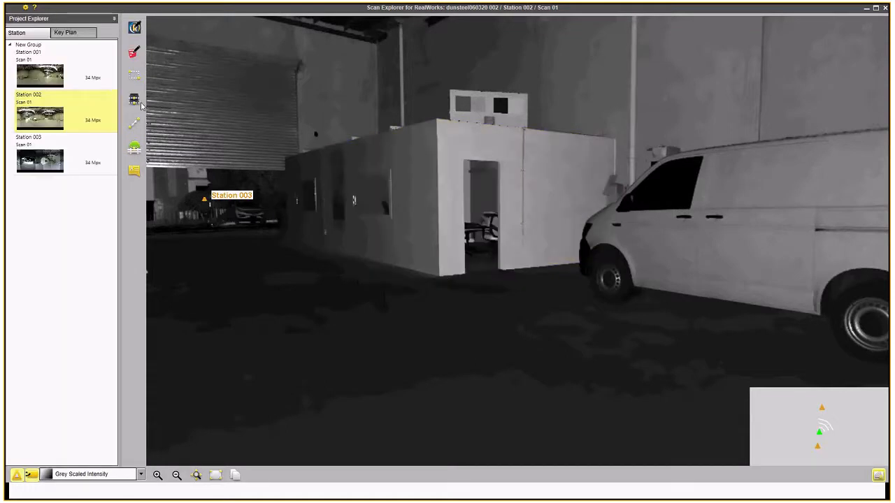
click(884, 9)
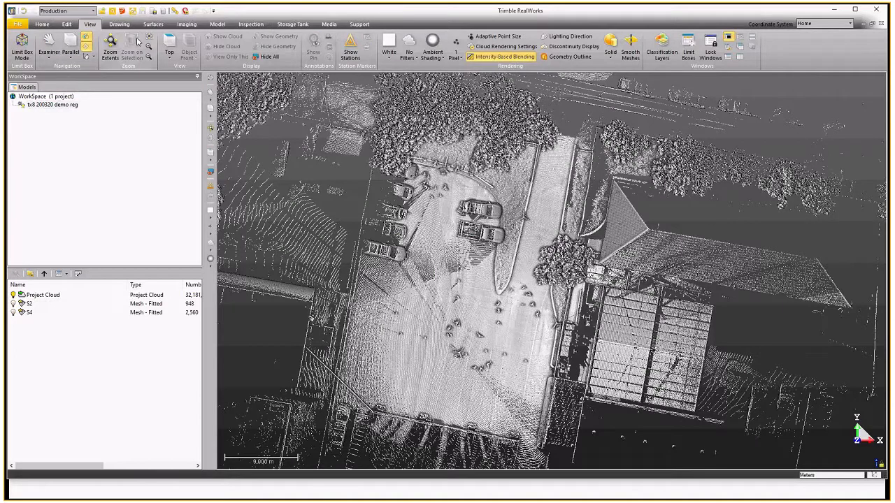
Select the Project Cloud and open the Auto-Classify Outdoor and Indoor dialogs to review their classes, cancelling both.
click(65, 24)
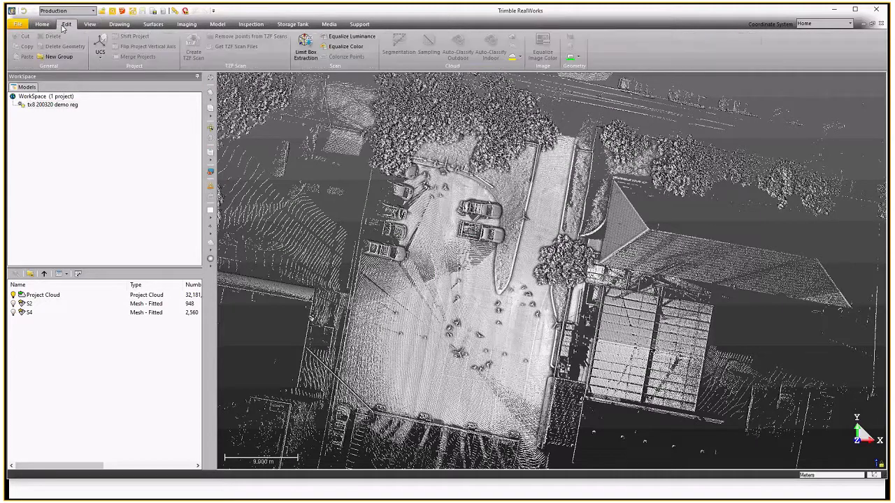
click(36, 296)
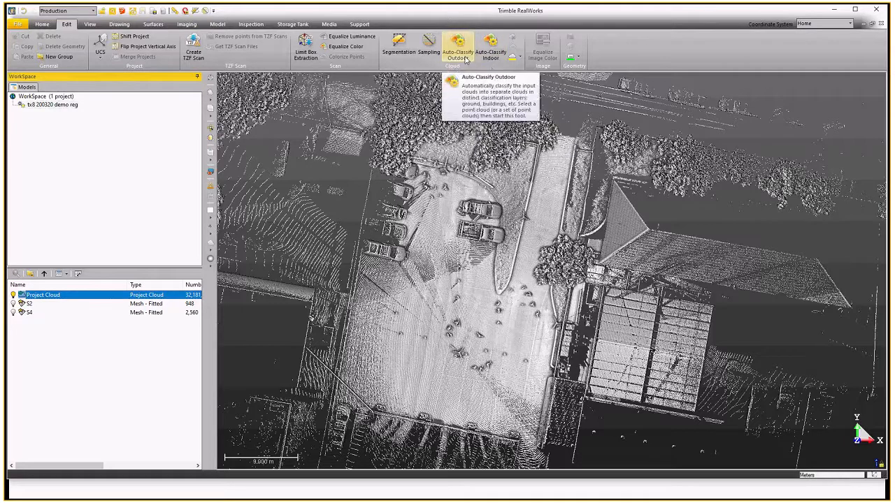
click(458, 52)
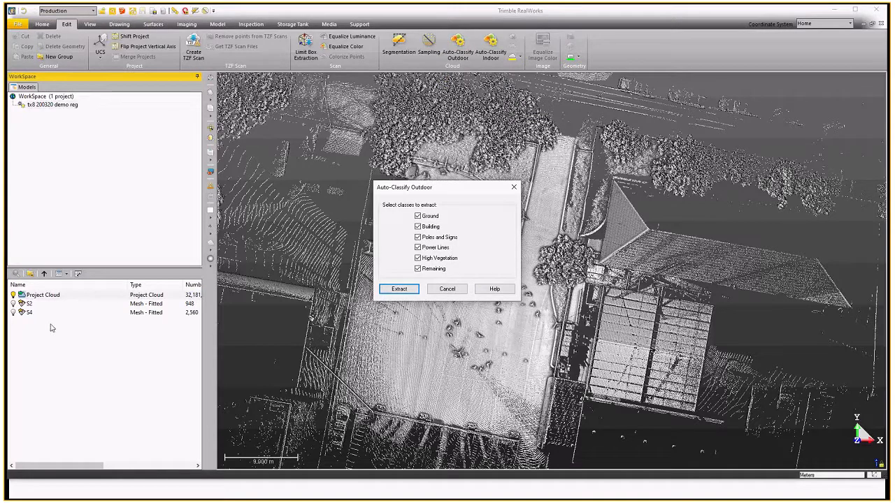
click(447, 289)
click(490, 49)
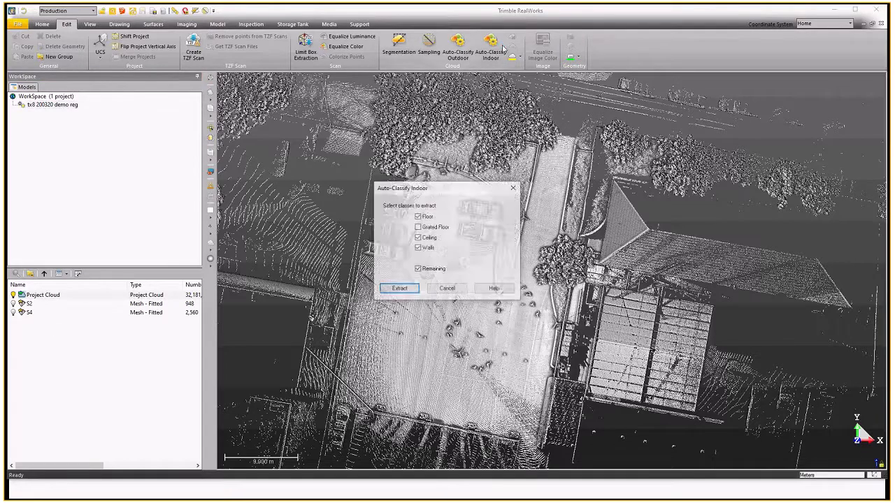
click(453, 291)
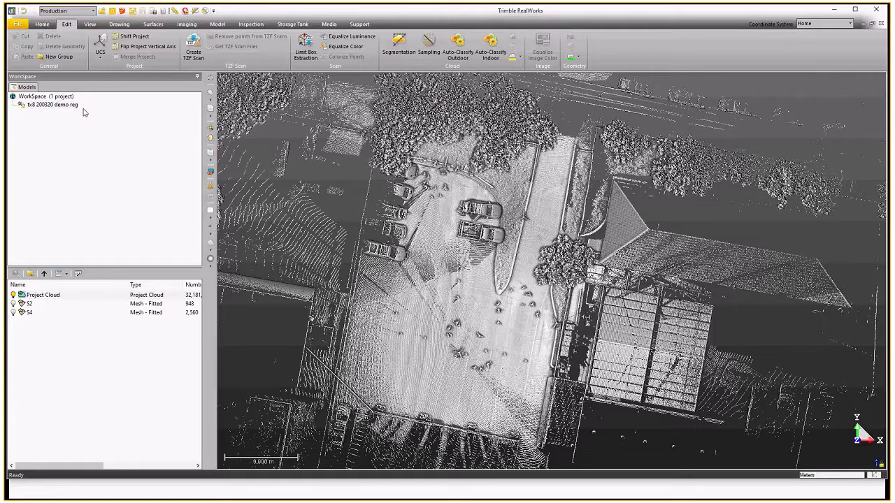
Start Mesh Creation and segment the Project Cloud, keeping only a polygonal strip of ground drawn in side view.
click(153, 24)
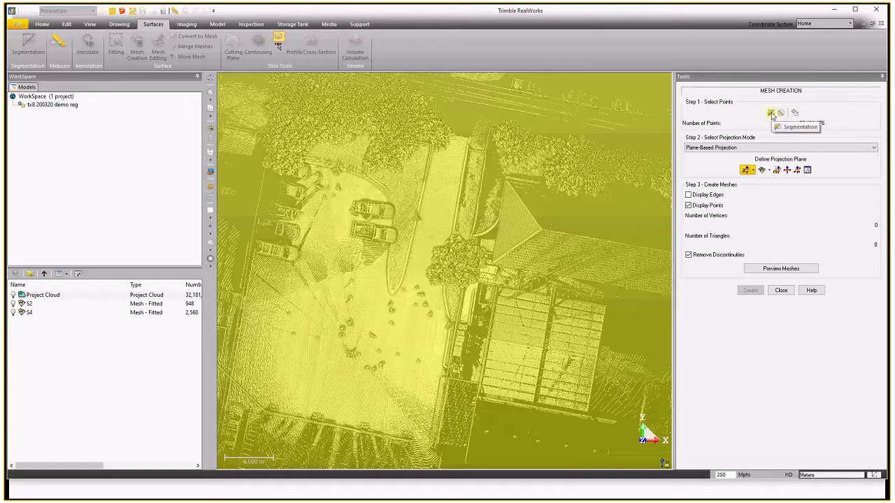
click(771, 113)
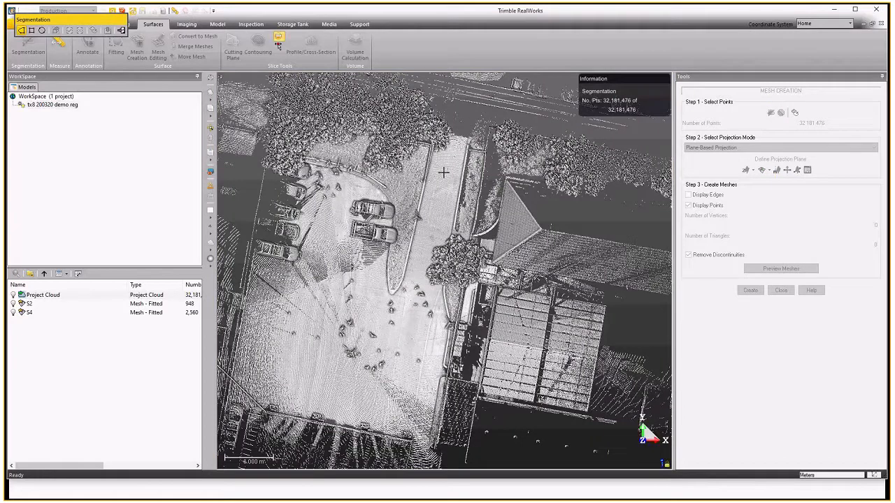
scroll(480, 147, up, 2)
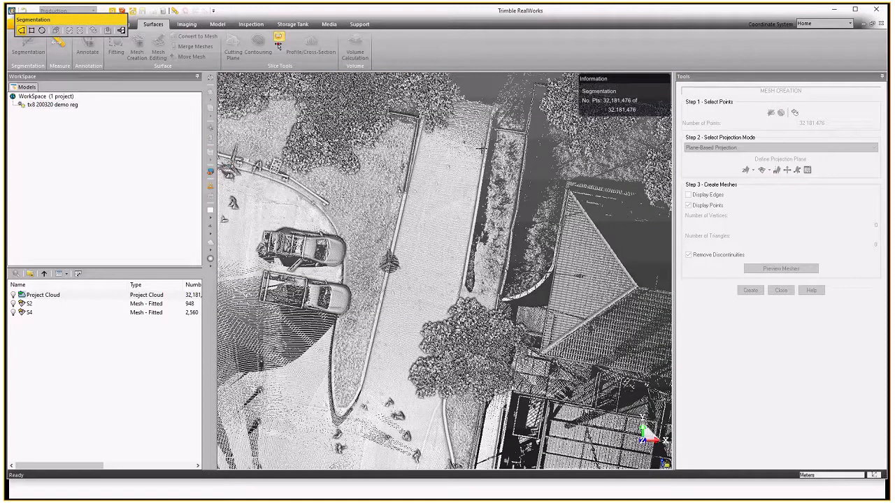
scroll(453, 221, down, 3)
click(436, 183)
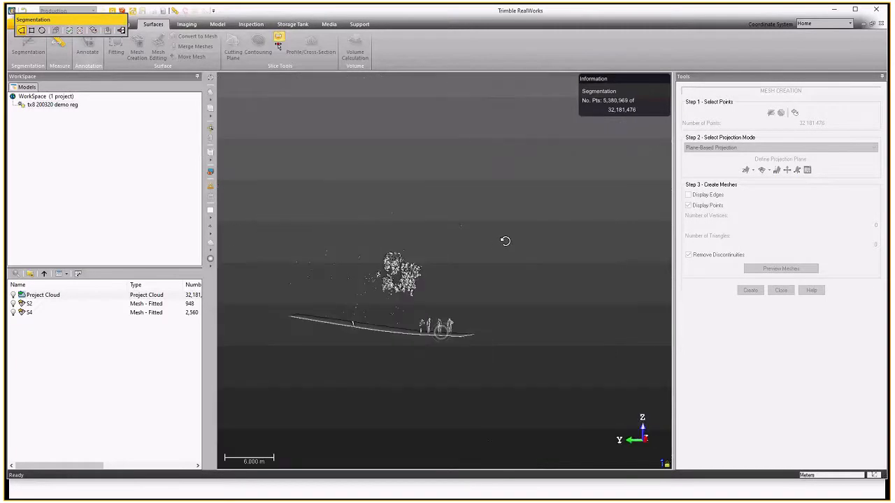
drag(505, 241, 504, 247)
scroll(417, 371, up, 3)
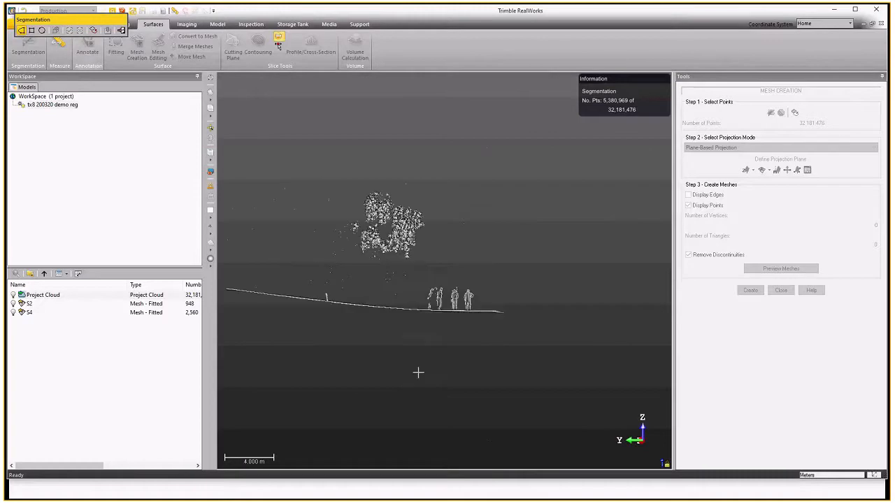
scroll(520, 325, down, 5)
scroll(482, 332, up, 2)
click(315, 274)
click(552, 295)
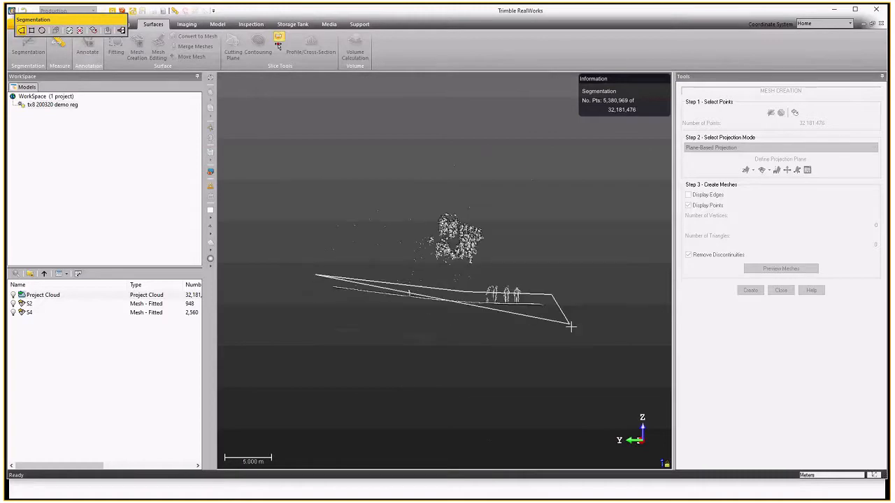
click(567, 329)
click(307, 295)
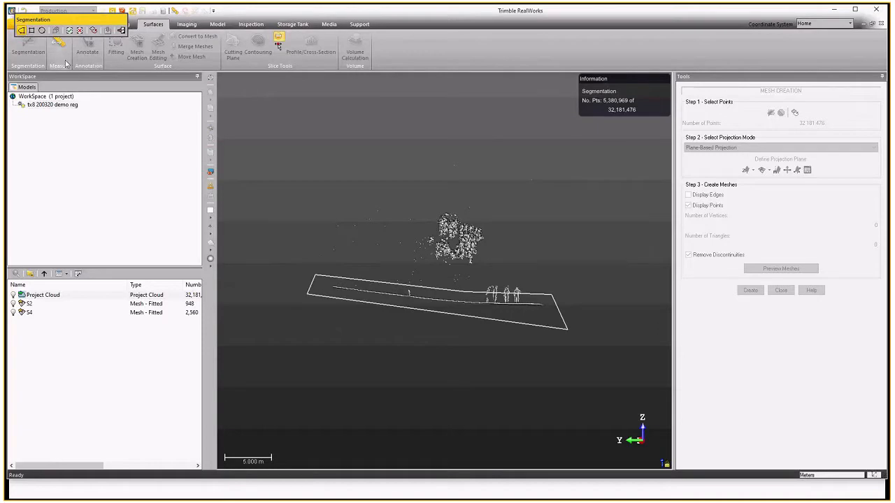
click(69, 31)
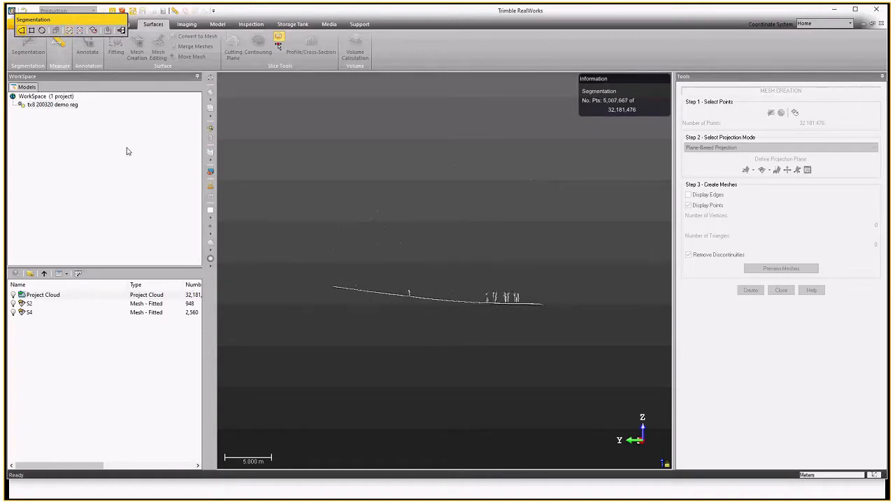
Open Sampling for the segmented points and run Ground Extraction with outliers shown in red.
drag(457, 271, 381, 328)
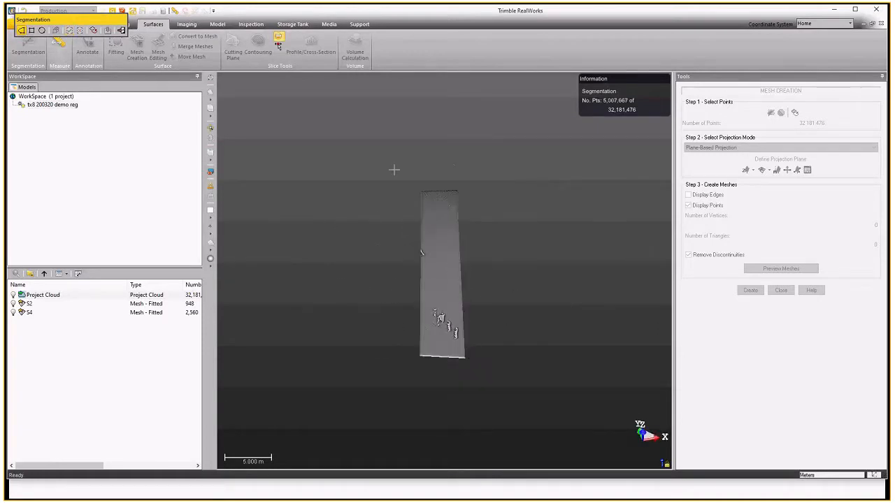
scroll(414, 246, up, 3)
scroll(408, 207, down, 2)
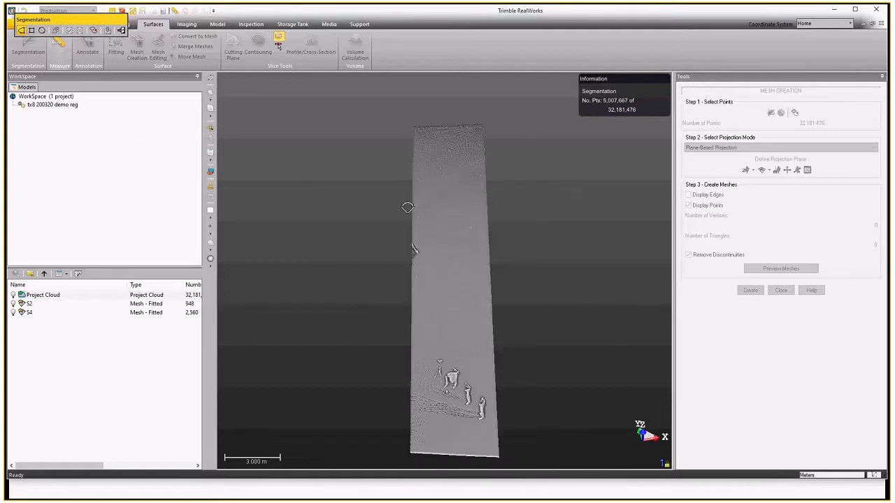
scroll(416, 210, up, 2)
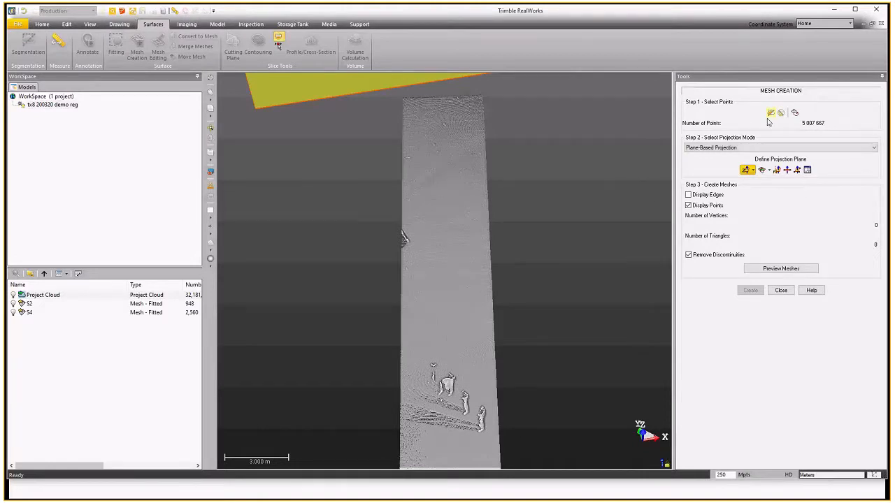
scroll(468, 201, down, 3)
drag(475, 285, 494, 270)
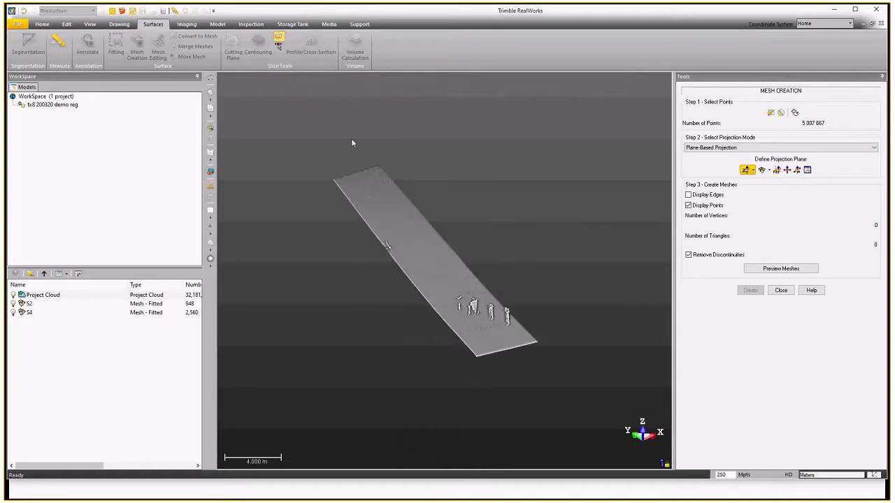
click(780, 114)
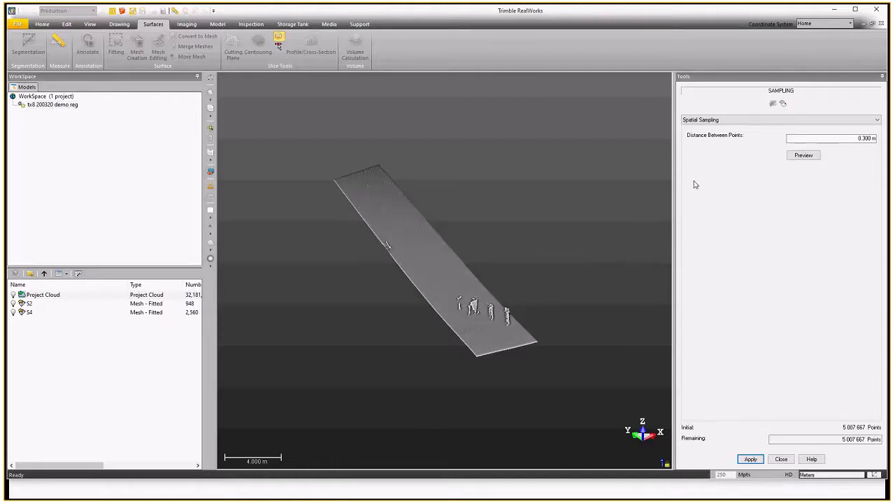
click(742, 123)
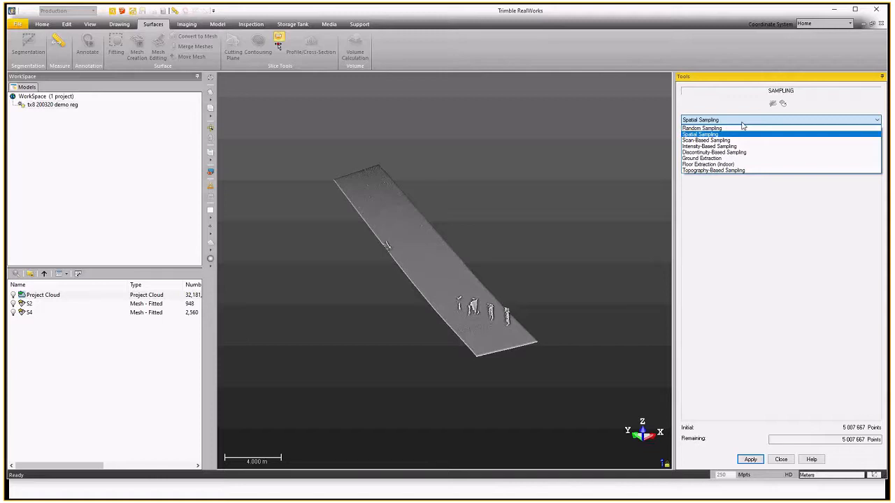
click(738, 159)
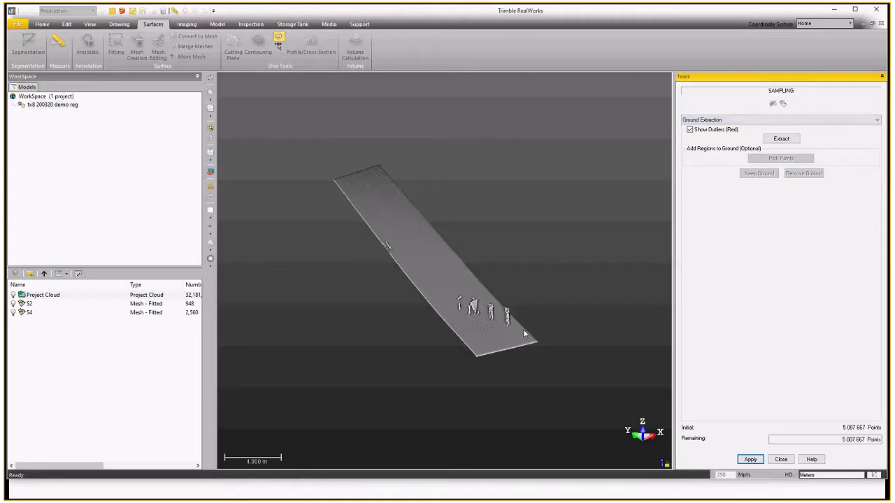
click(780, 138)
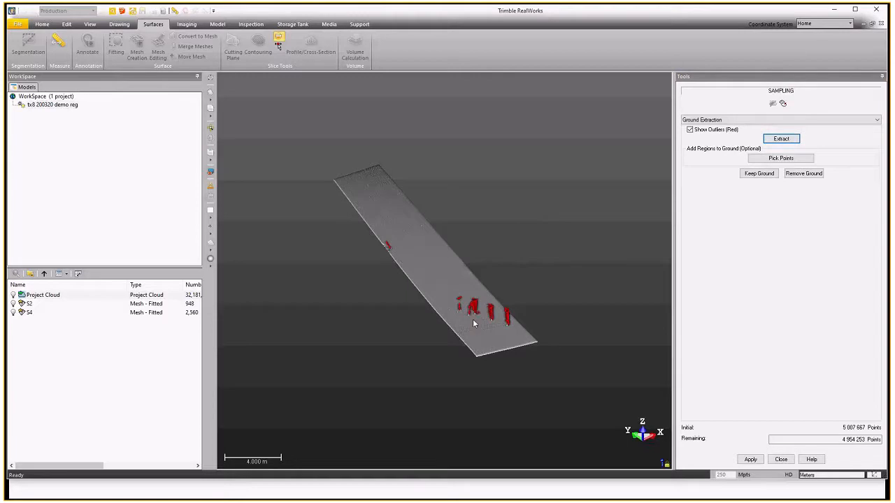
Keep the extracted ground, discarding the red outlier points.
scroll(472, 318, up, 3)
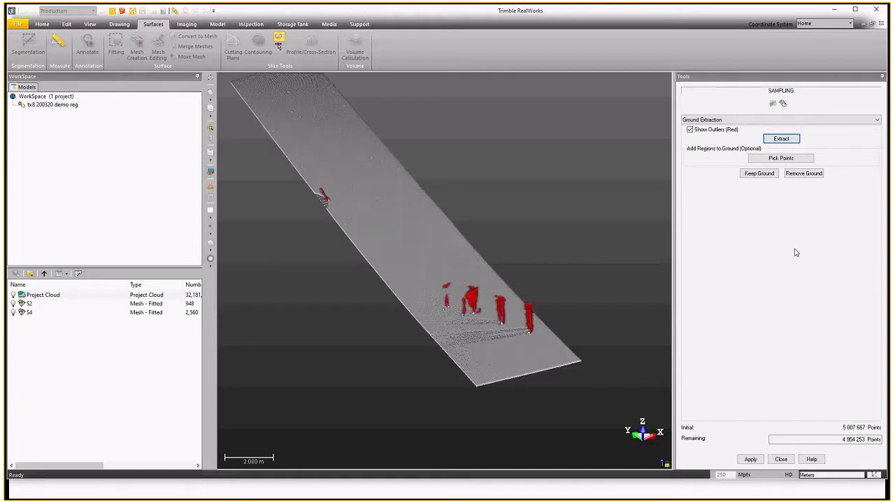
click(759, 173)
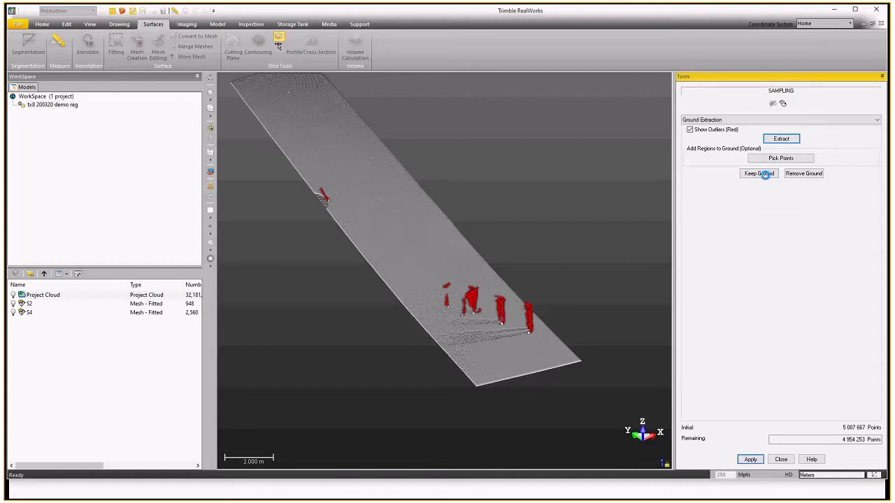
scroll(505, 349, up, 3)
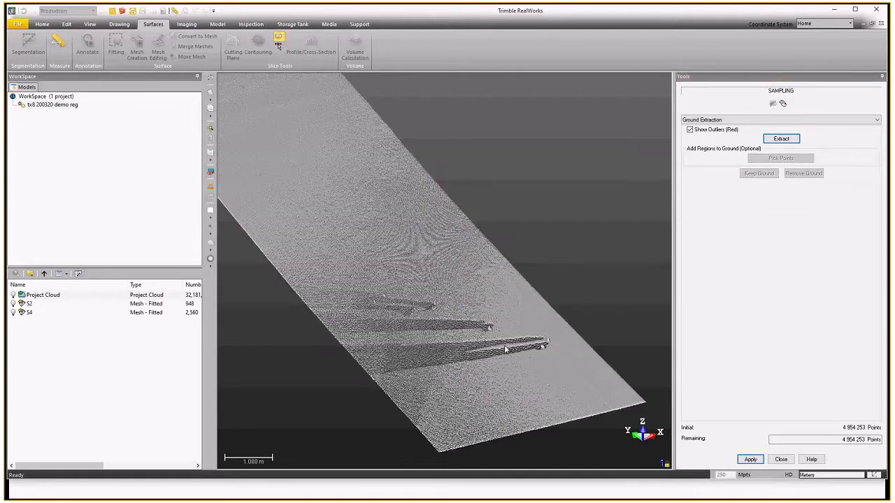
drag(505, 350, 519, 351)
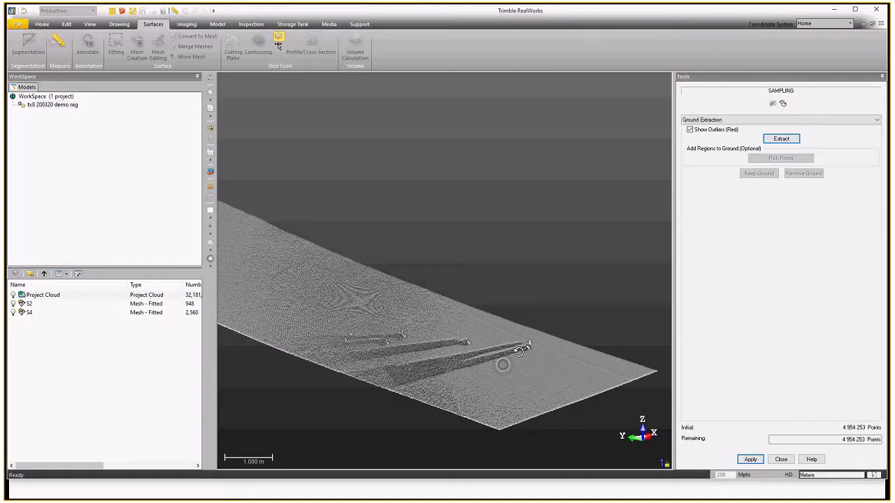
Switch the sampling method for the extracted ground to Topography-Based Sampling.
scroll(506, 337, up, 4)
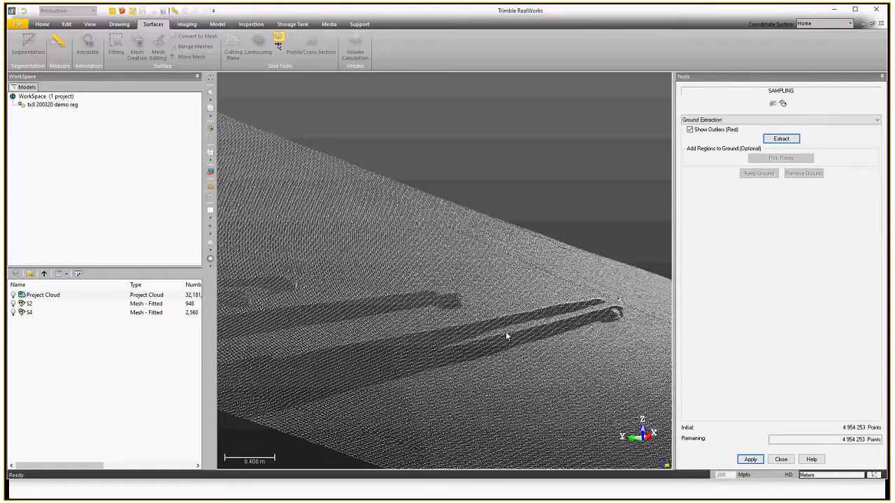
drag(507, 336, 565, 331)
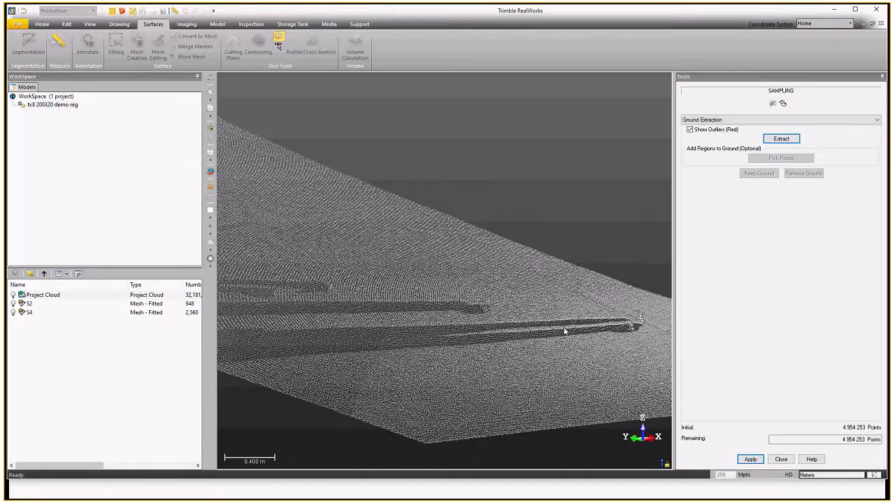
scroll(591, 337, down, 3)
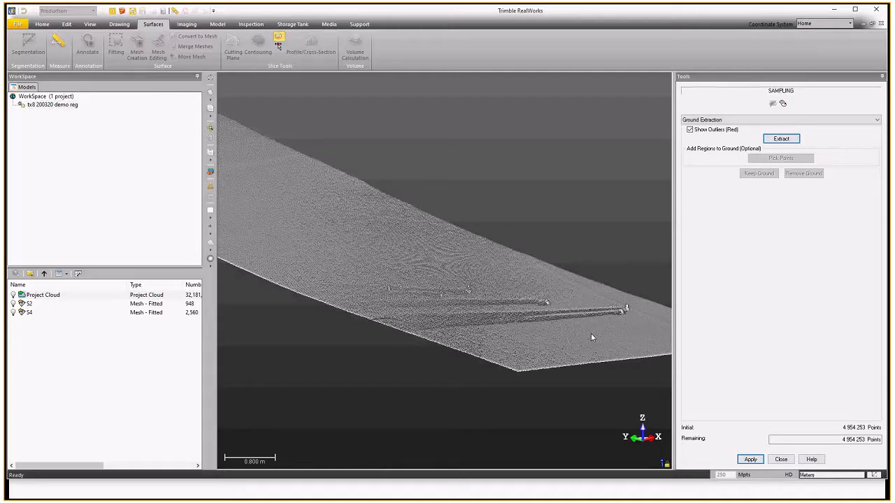
click(848, 120)
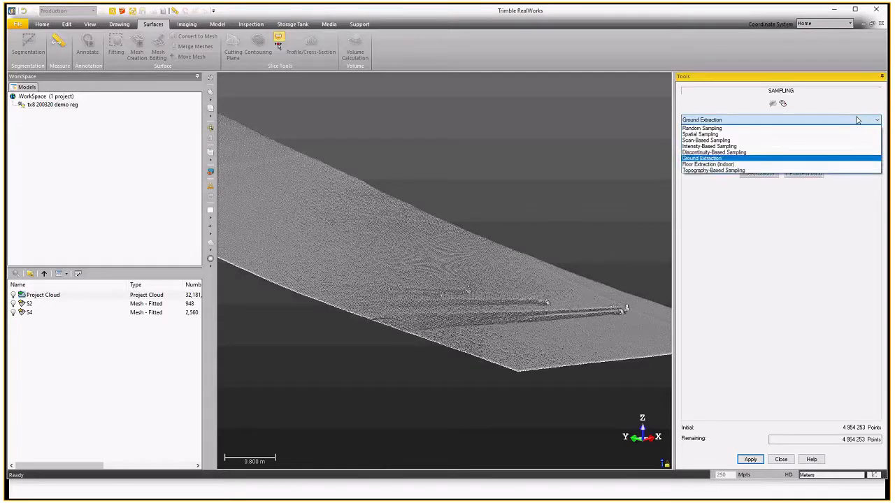
click(740, 171)
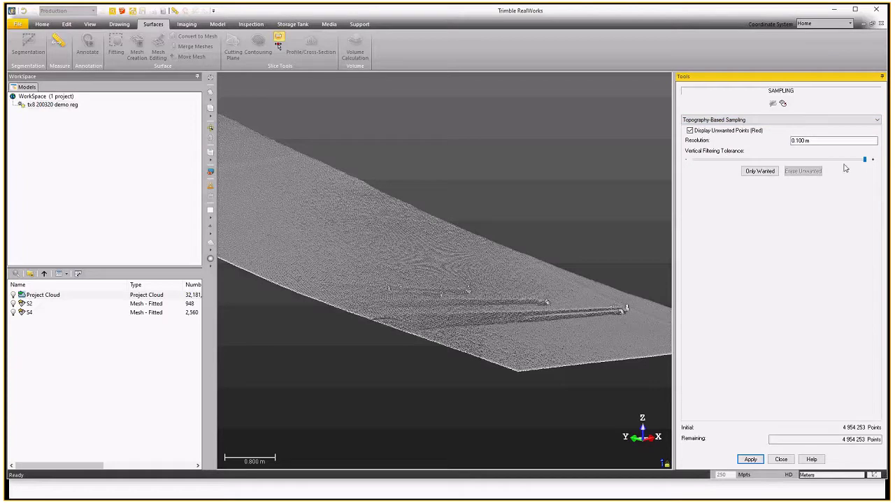
Lower the vertical filtering tolerance to mark unwanted points in red, then erase the unwanted points.
drag(865, 160, 729, 160)
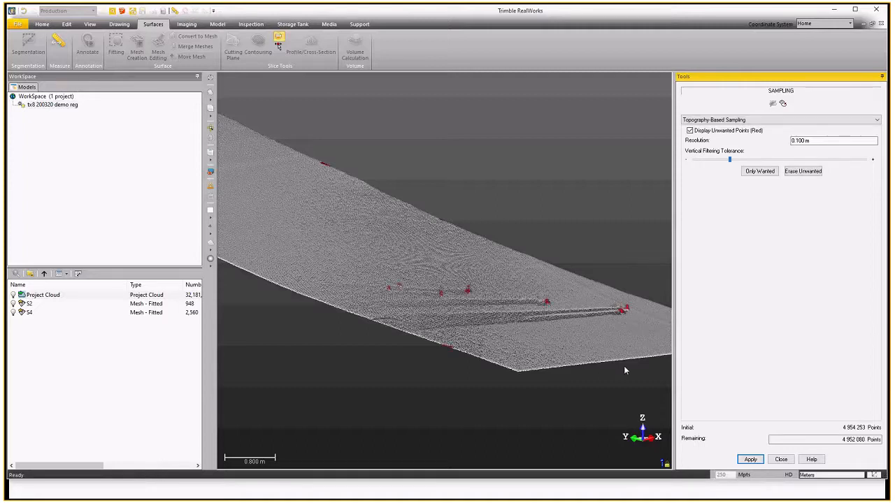
scroll(630, 327, up, 3)
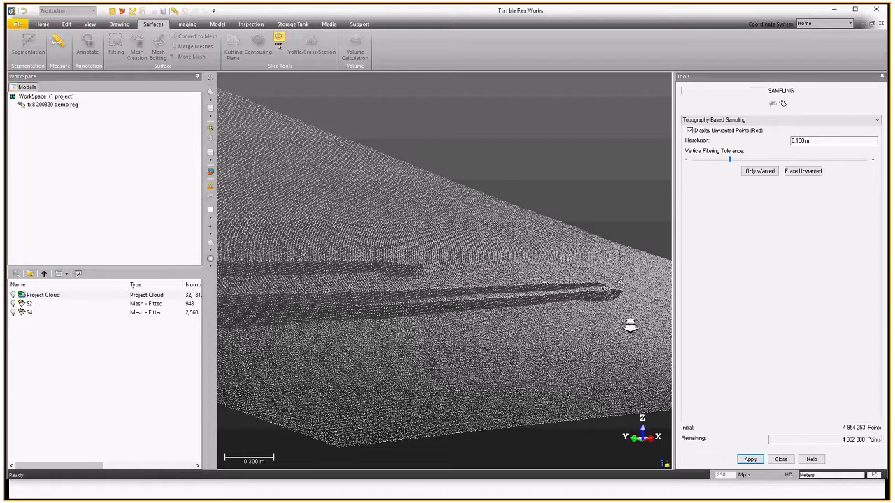
mouse_move(630, 327)
mouse_down()
mouse_move(620, 305)
mouse_move(618, 333)
mouse_move(607, 336)
mouse_move(618, 335)
mouse_up()
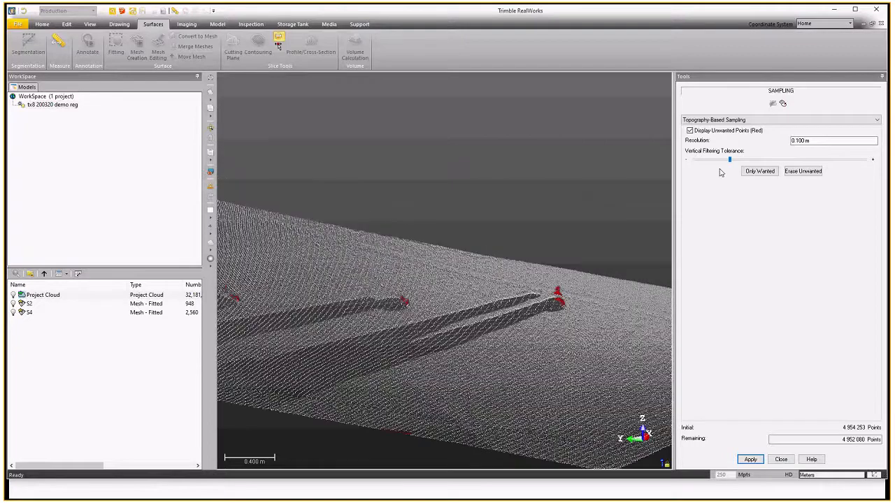
drag(728, 160, 724, 160)
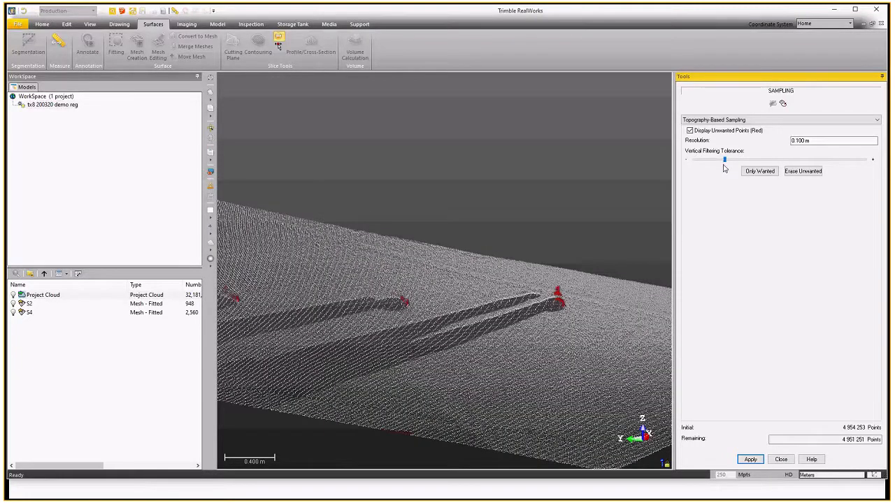
drag(724, 160, 721, 160)
scroll(539, 299, up, 2)
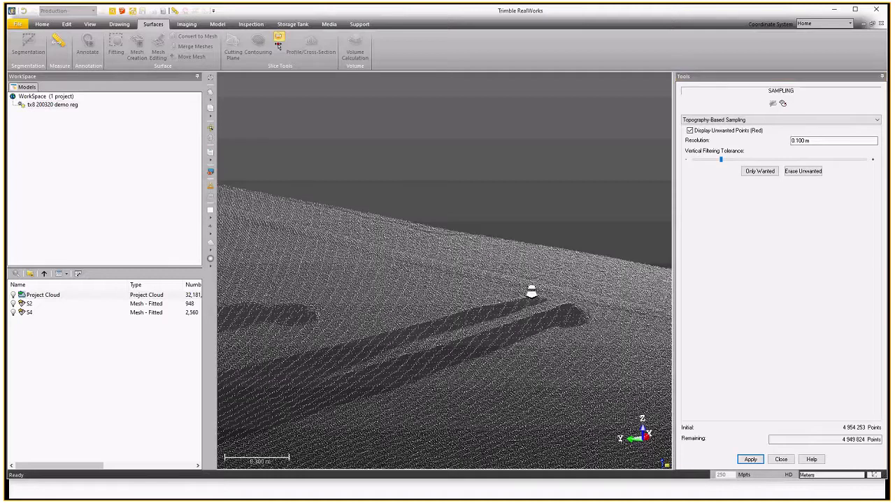
scroll(538, 302, down, 1)
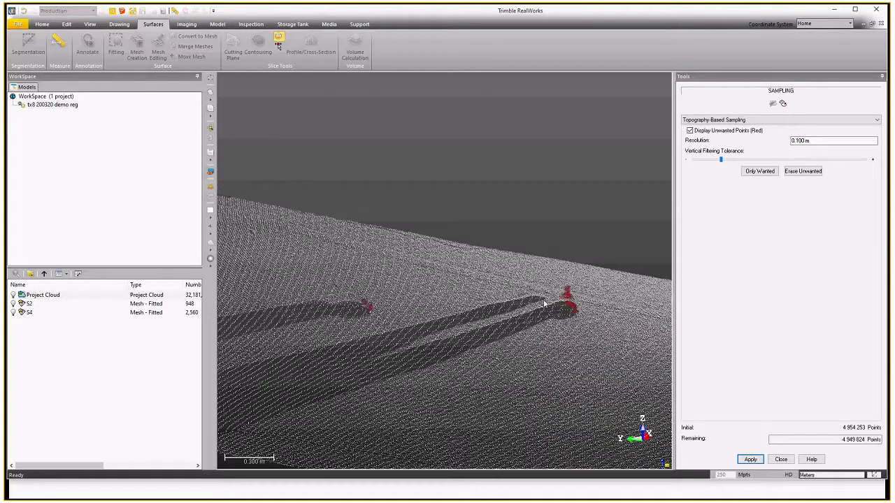
drag(720, 159, 863, 160)
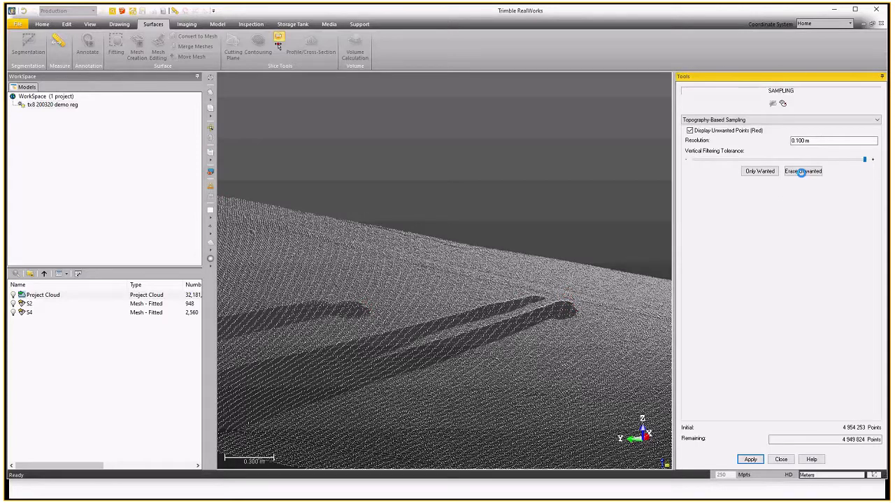
Apply Spatial Sampling to the ground points with 0.300 m between points.
scroll(562, 261, down, 3)
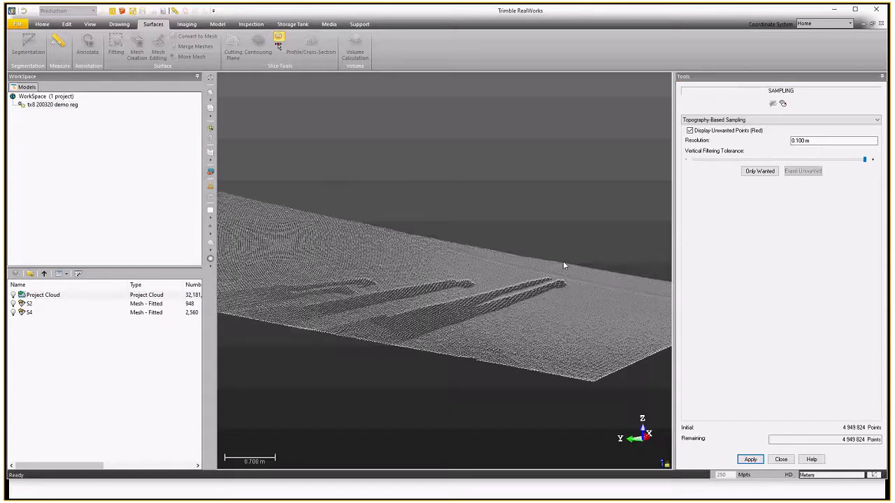
scroll(562, 261, down, 2)
drag(429, 272, 371, 258)
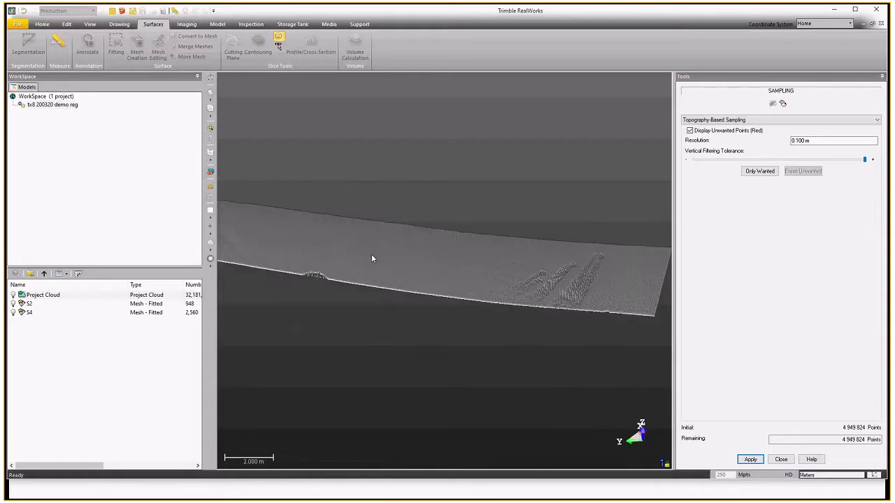
scroll(530, 241, up, 3)
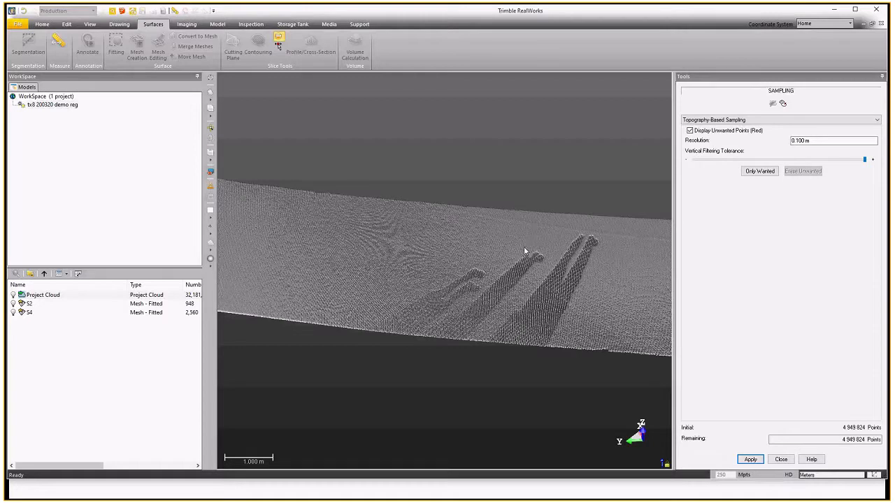
click(877, 121)
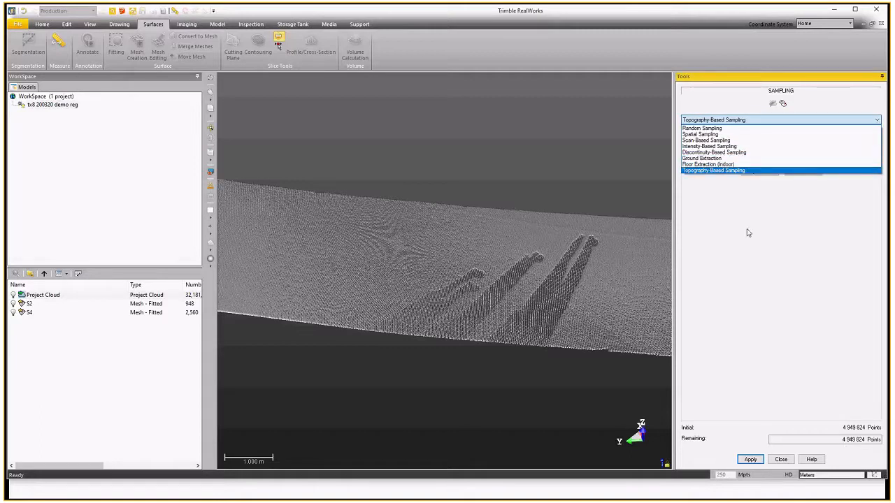
click(728, 134)
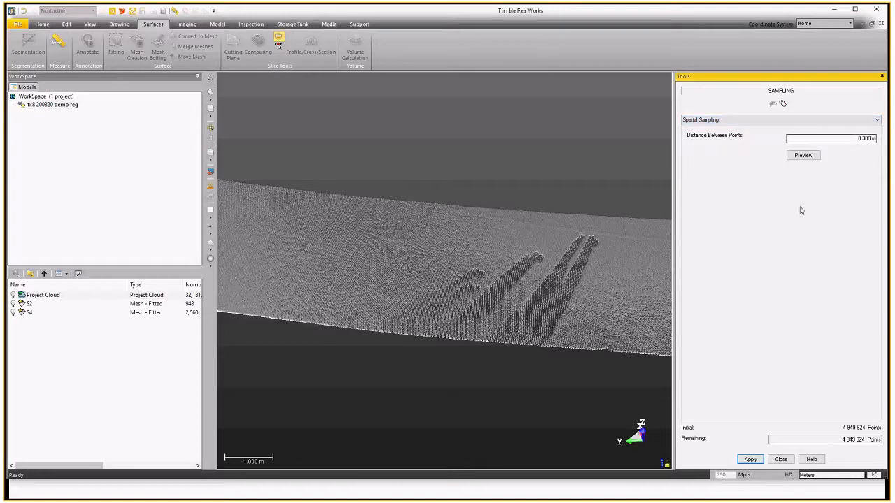
click(803, 156)
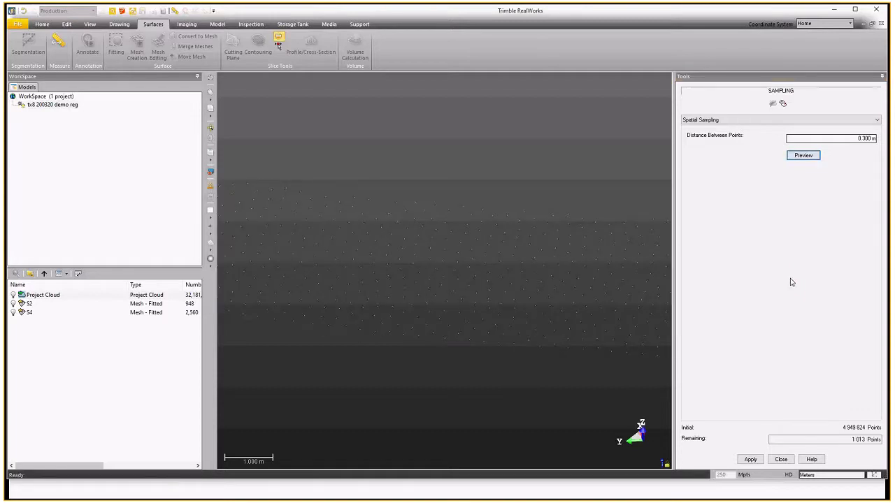
scroll(447, 256, down, 2)
click(749, 460)
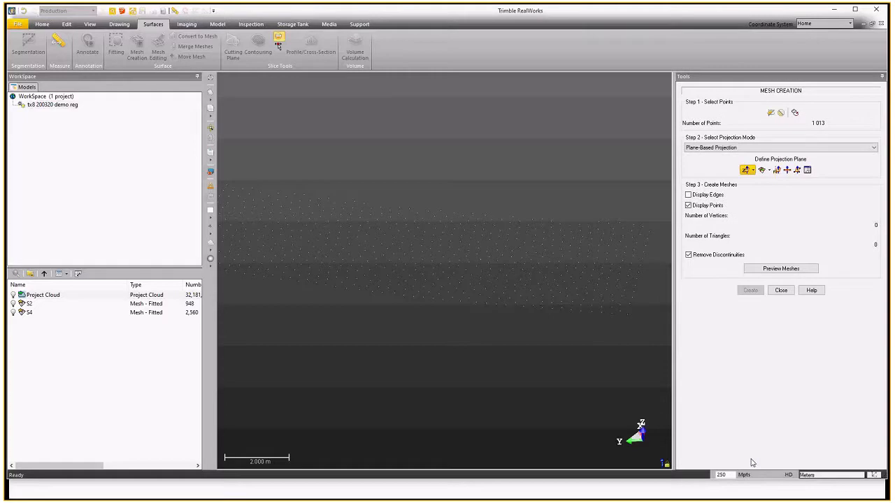
Preview and create a plane-projected mesh from the sampled ground points, then close Mesh Creation.
scroll(507, 281, down, 2)
scroll(453, 275, down, 2)
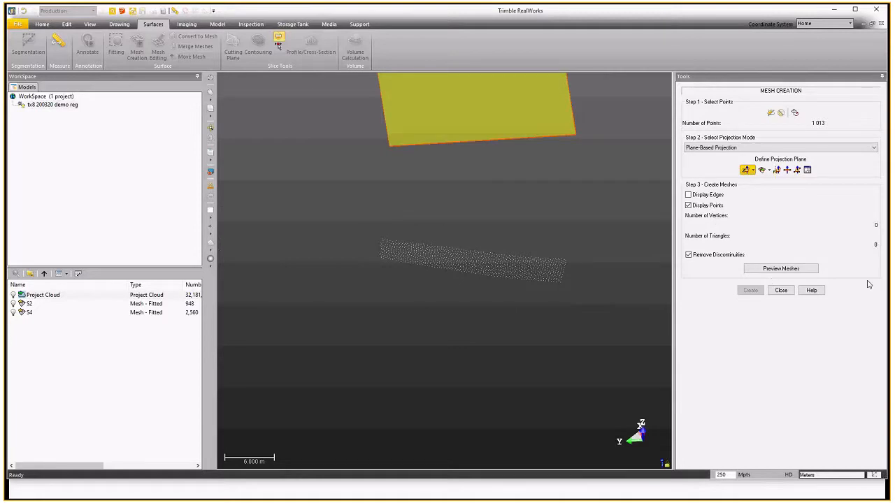
click(776, 273)
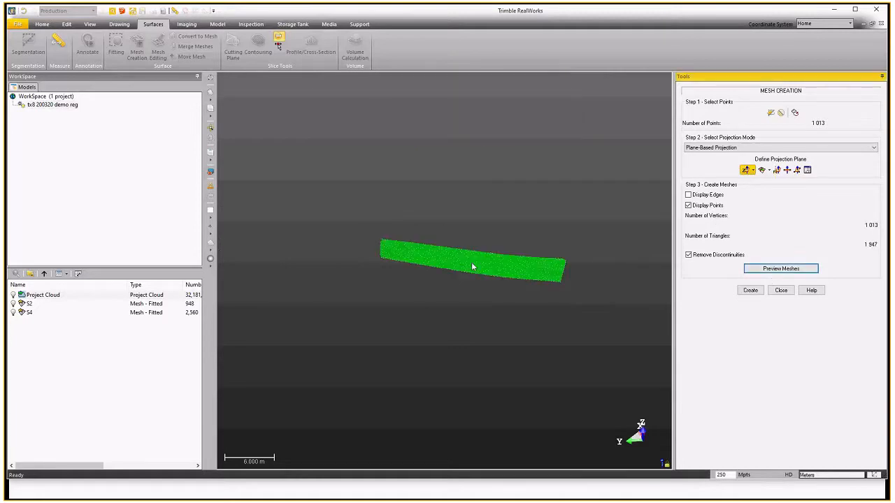
scroll(474, 264, up, 3)
mouse_move(474, 263)
mouse_down()
mouse_move(468, 244)
mouse_move(457, 252)
mouse_move(471, 244)
mouse_move(465, 254)
mouse_move(517, 257)
mouse_move(469, 261)
mouse_up()
scroll(457, 252, up, 3)
scroll(459, 256, up, 3)
scroll(496, 263, down, 3)
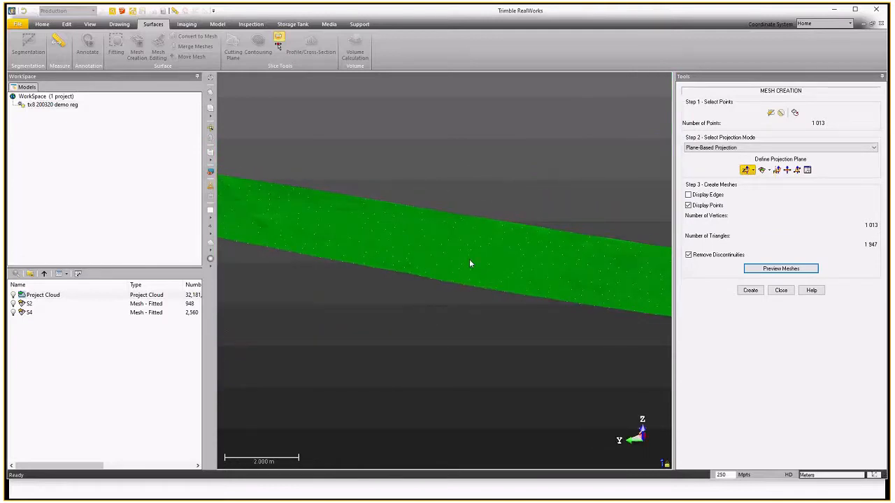
click(750, 290)
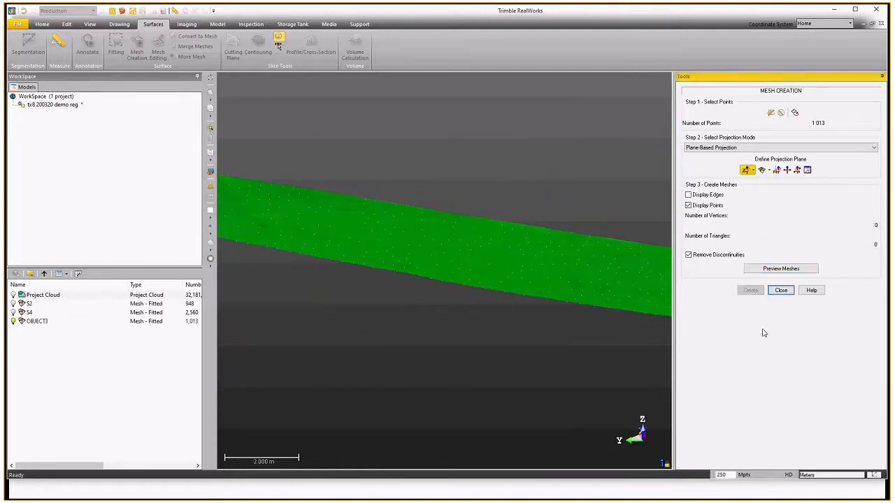
click(783, 290)
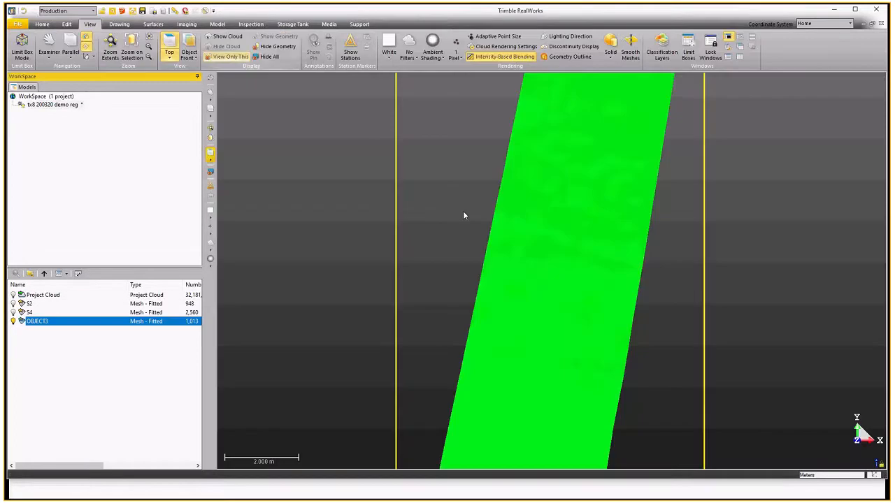
Start Contouring on the new ground mesh and set the elevation range to start from 10 m.
scroll(470, 224, down, 3)
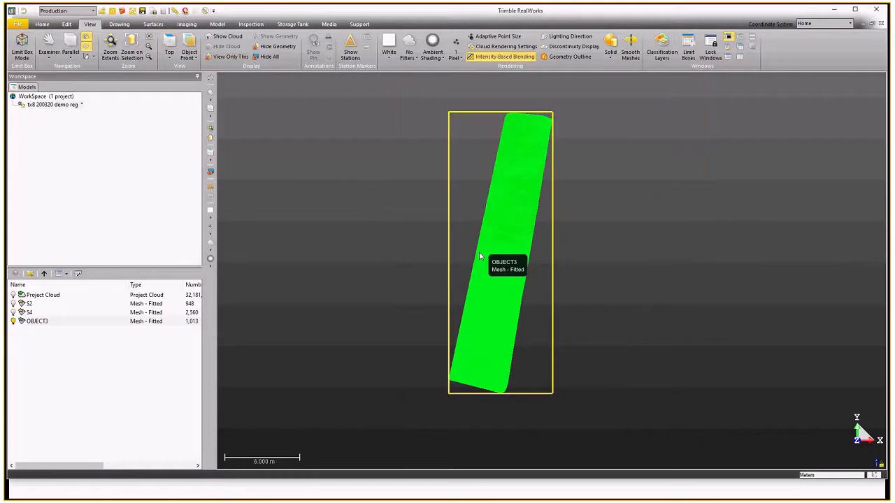
click(153, 24)
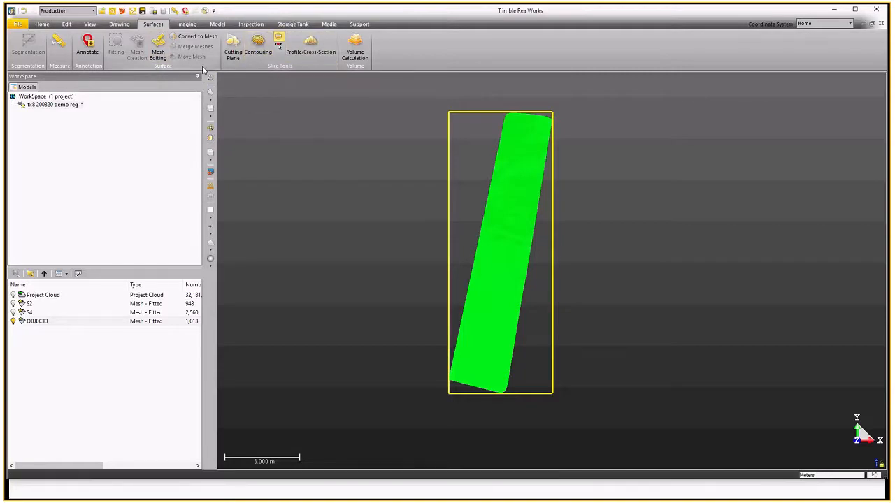
click(258, 49)
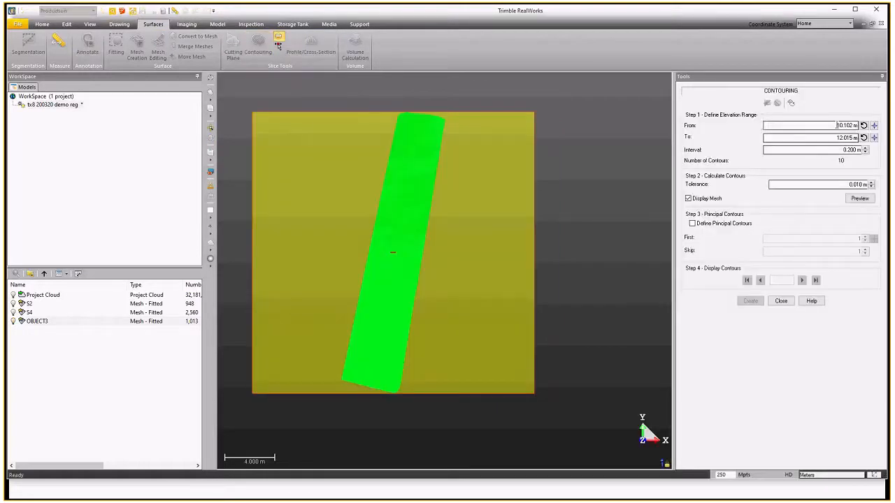
click(854, 125)
text(10)
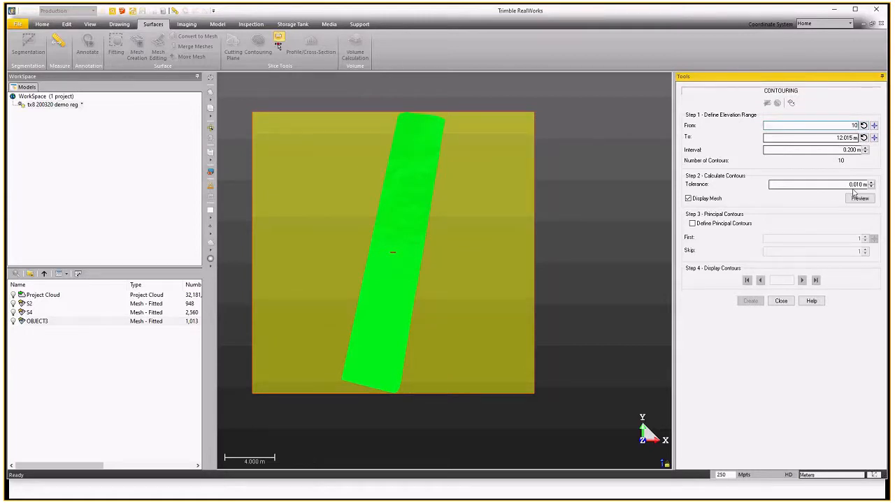
Enable principal contours and preview the contour lines at a 0.200 m interval.
click(692, 224)
click(859, 198)
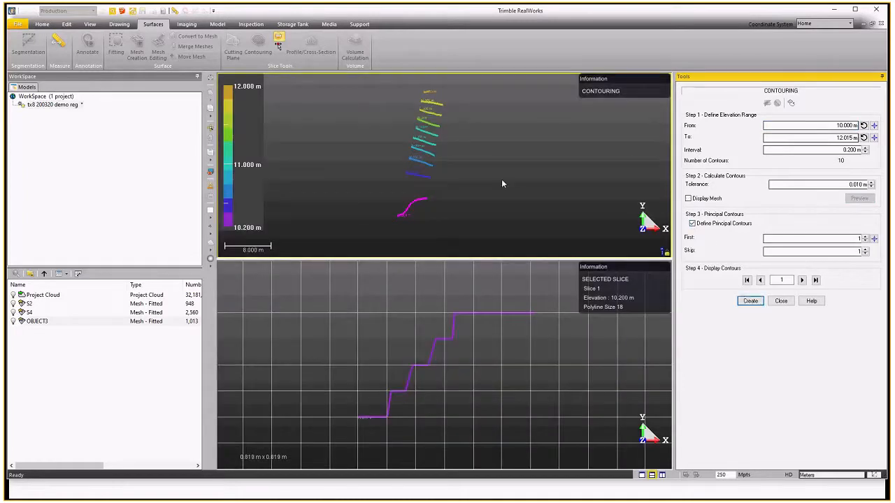
scroll(415, 115, up, 5)
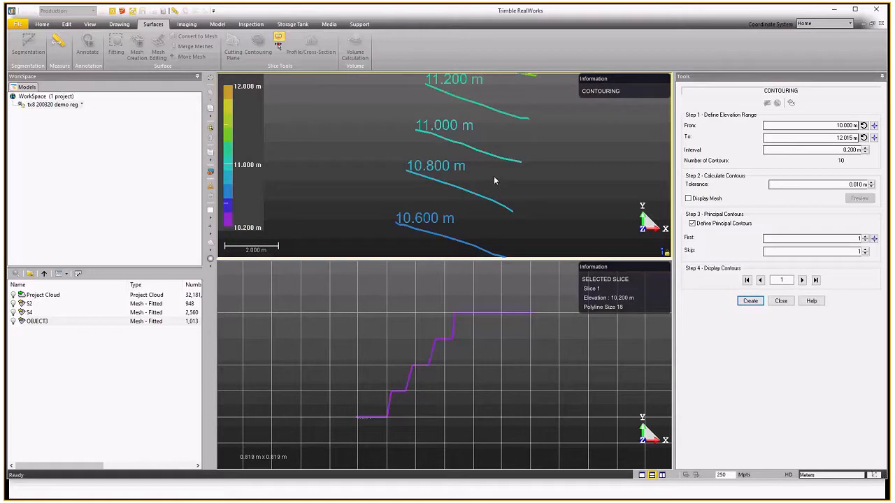
Create the contours, close Contouring, and open the new contour group to list its polylines.
click(750, 302)
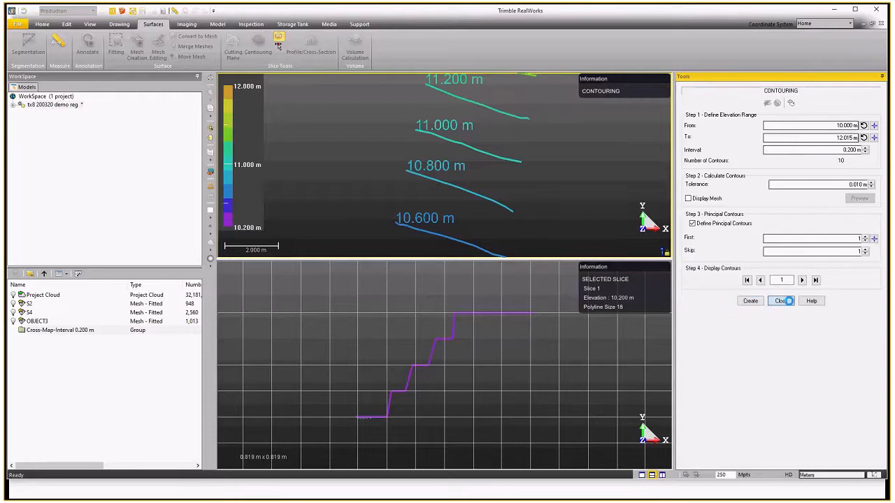
click(788, 301)
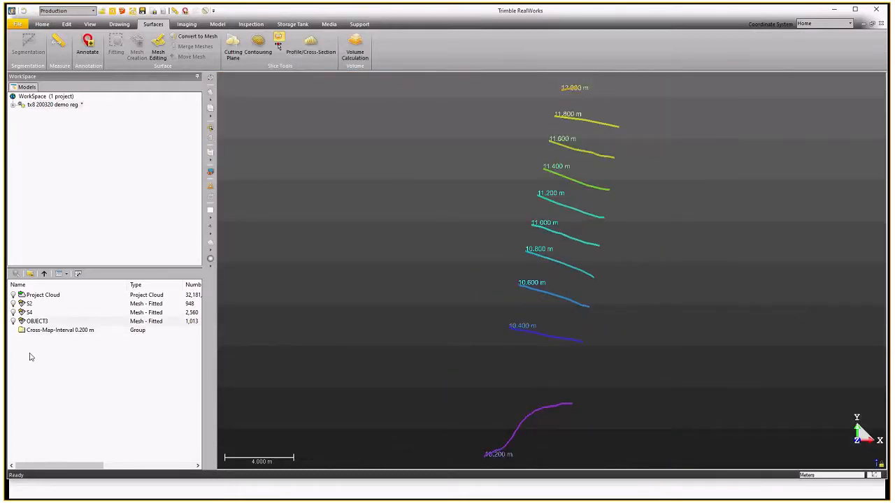
click(45, 330)
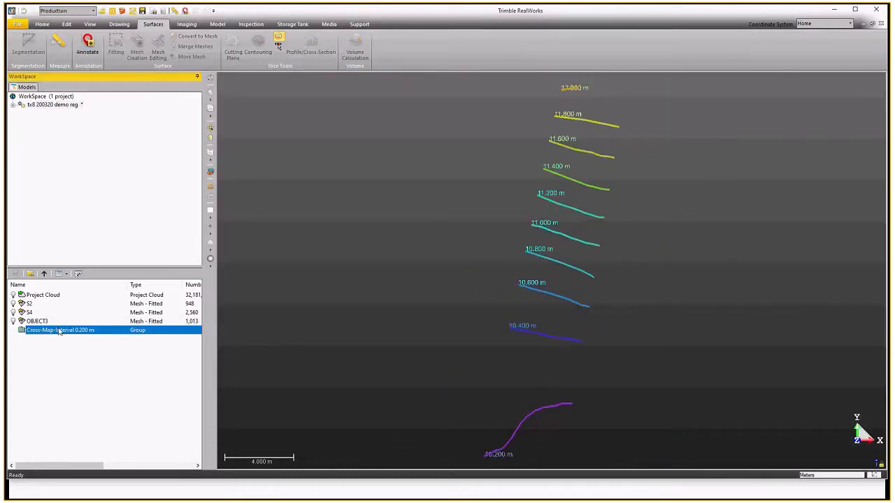
double_click(60, 332)
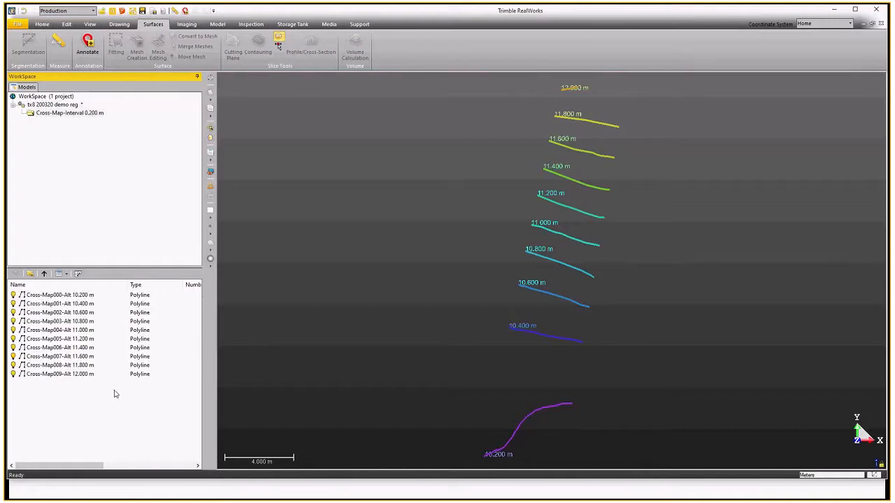
Select the contour polylines one by one in the list to inspect them, then return to the parent group.
click(83, 298)
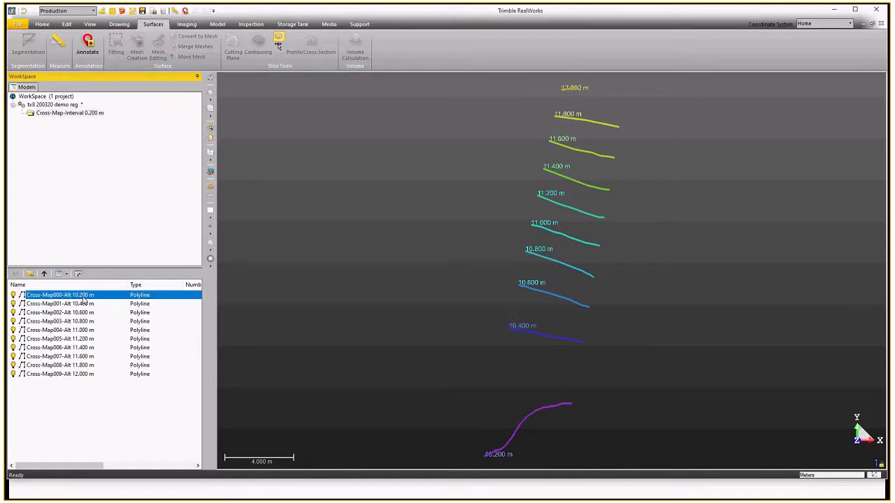
click(84, 306)
click(83, 315)
click(83, 323)
click(83, 339)
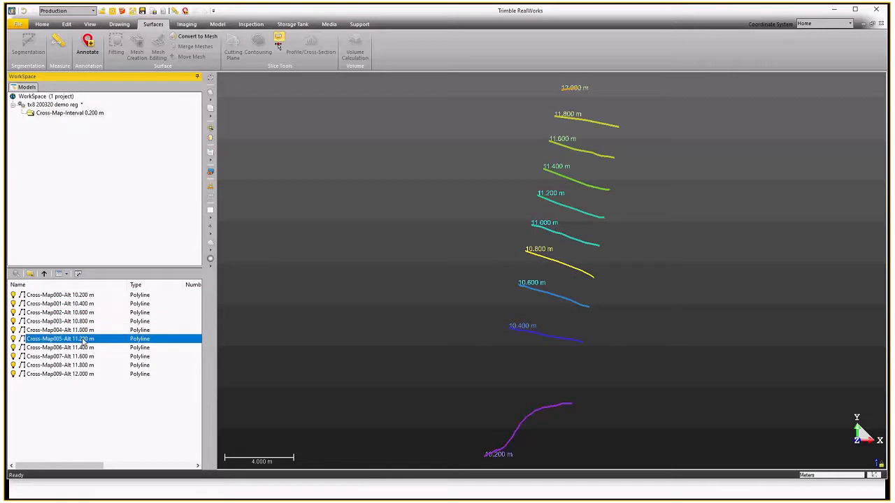
click(44, 274)
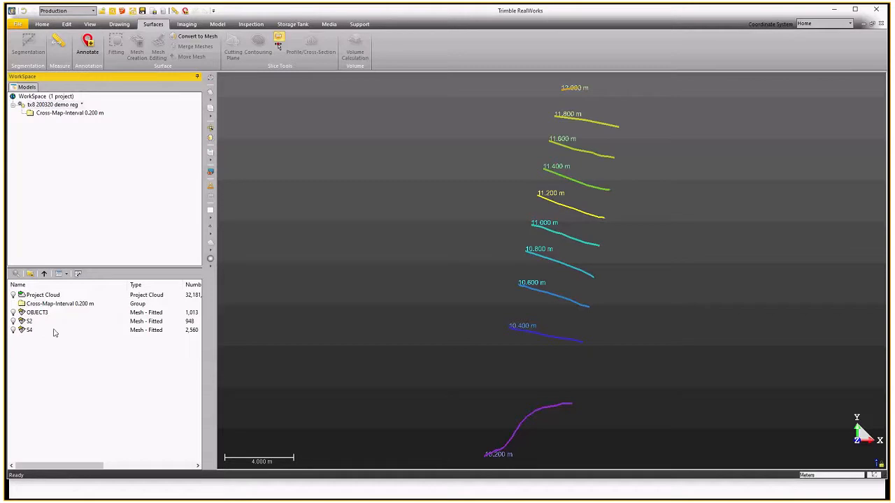
Show and select the ground mesh OBJECT3, start Profile/Cross-Section and choose to define the cutting positions from a path.
click(13, 313)
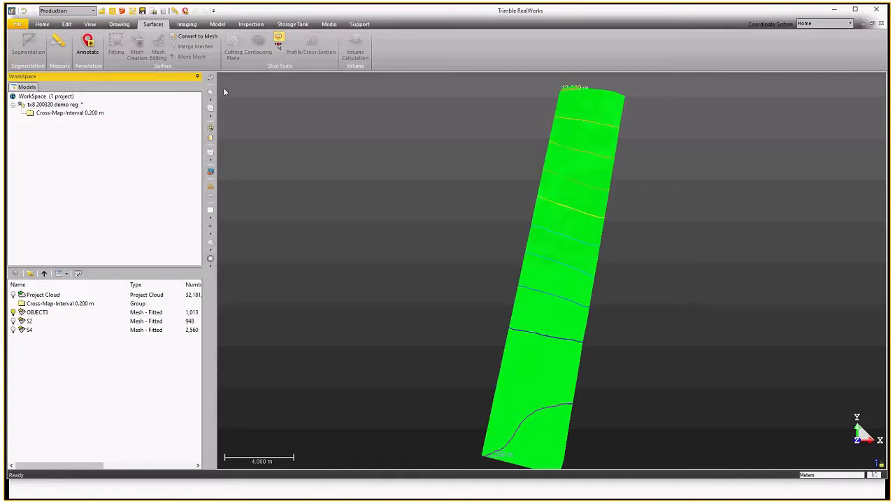
click(80, 313)
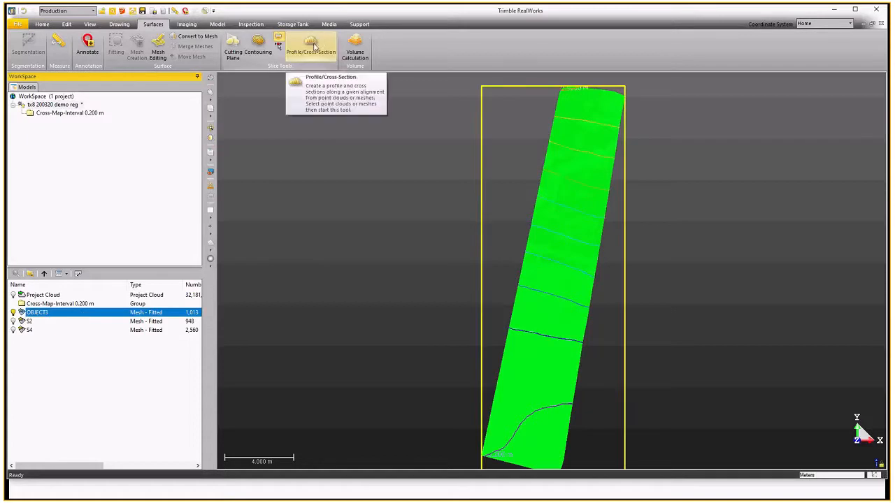
click(311, 46)
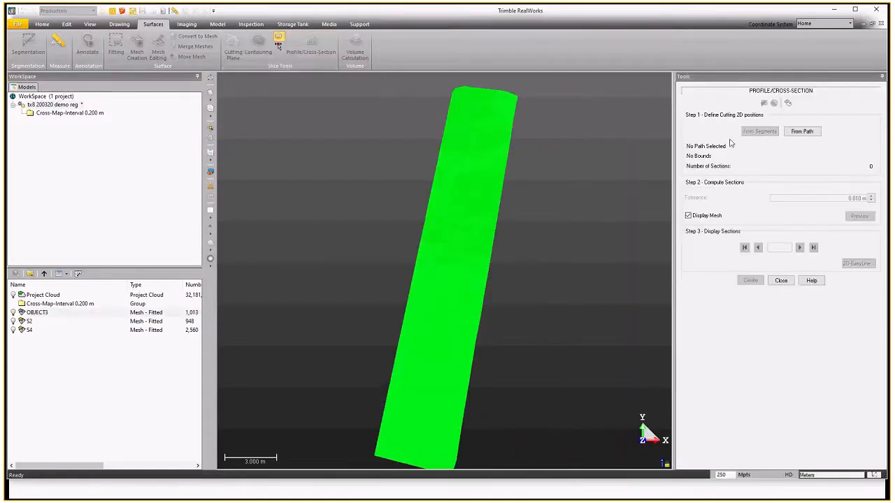
click(802, 132)
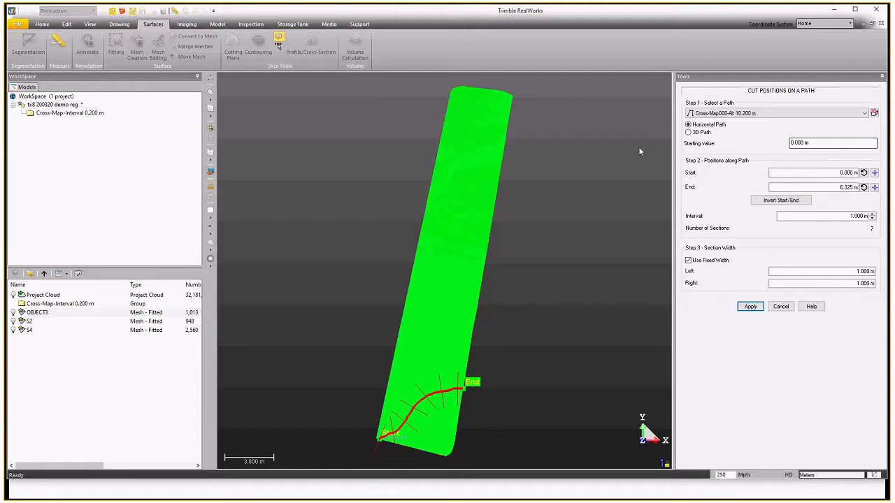
Draw a new horizontal path about 21 m long down the middle of the mesh and apply cut positions every 1.000 m.
click(873, 113)
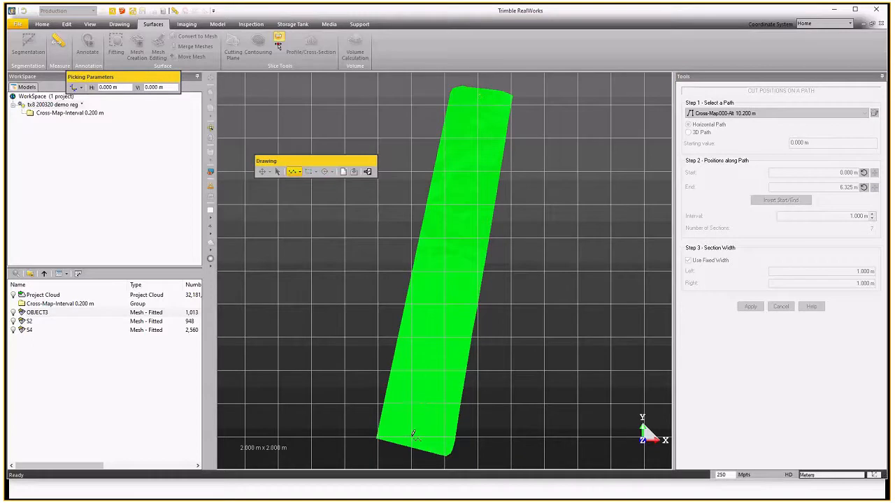
right_click(438, 229)
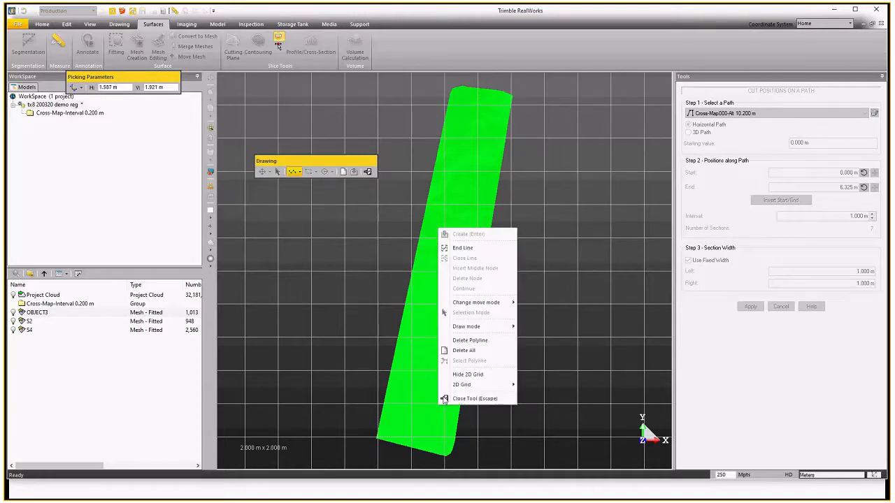
click(465, 249)
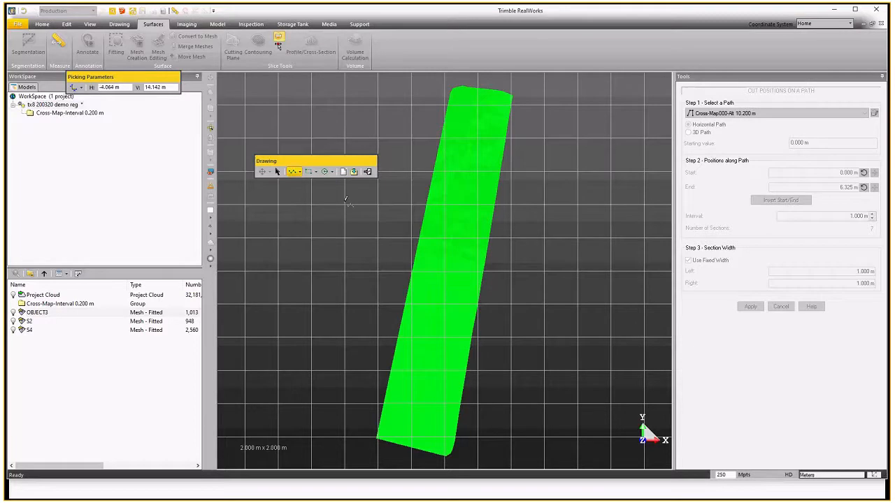
click(354, 172)
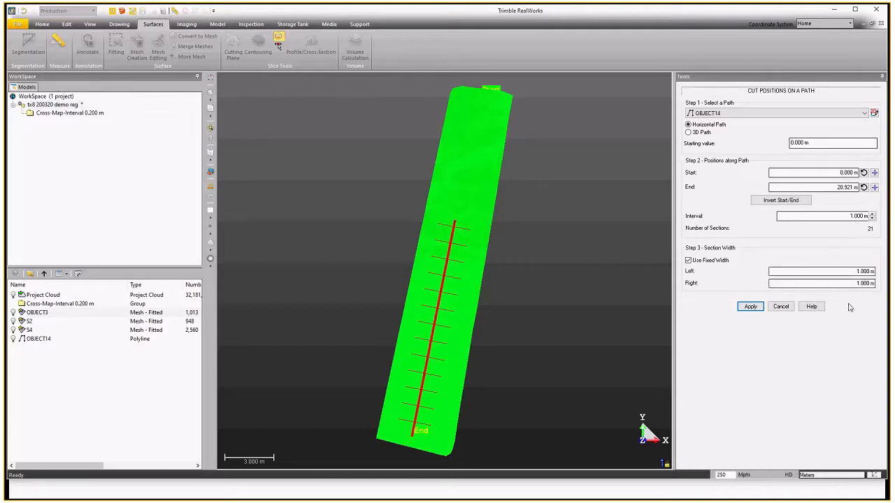
click(749, 306)
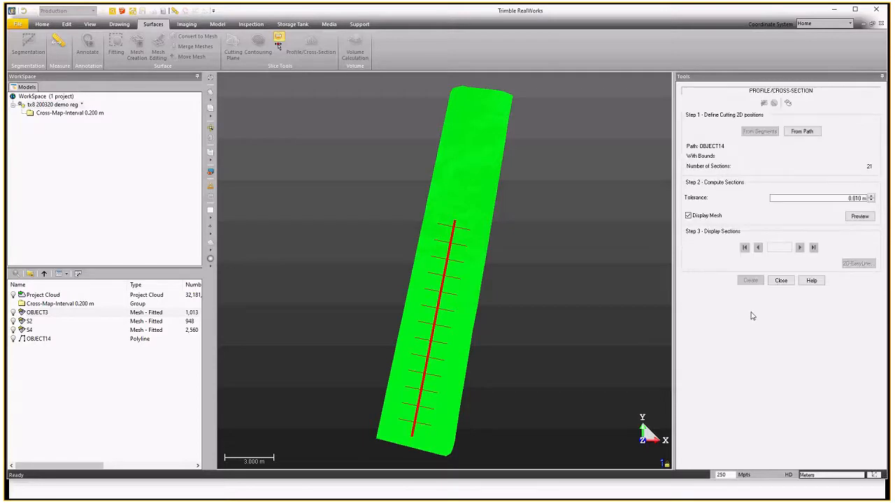
Preview the cross-sections and step forward through them to section 8.
click(859, 216)
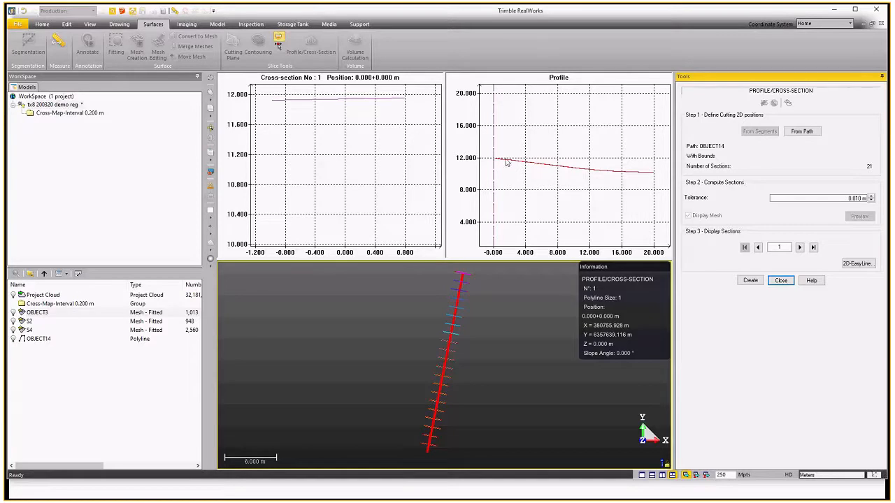
click(800, 248)
click(800, 248)
click(800, 248)
click(800, 248)
click(800, 248)
click(800, 248)
click(800, 248)
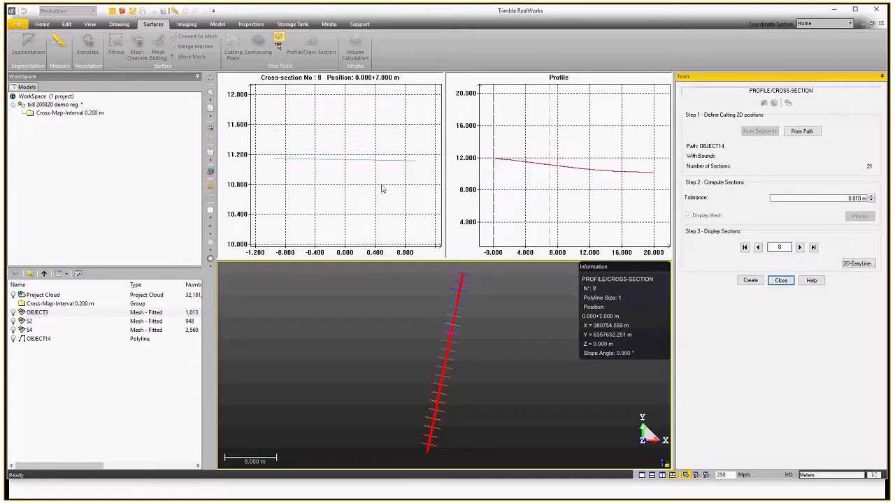
Step on to section 15, then create the cross-sections and close the tool.
drag(496, 400, 440, 419)
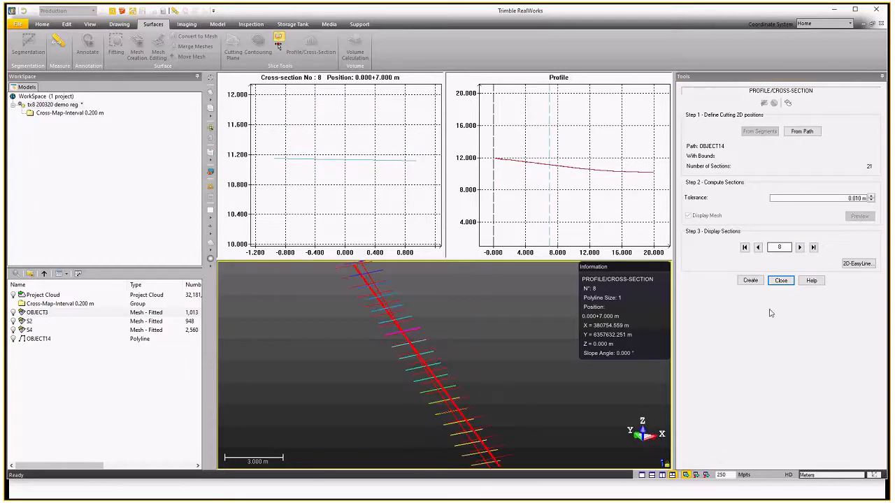
click(800, 248)
click(800, 248)
click(801, 248)
click(800, 248)
click(801, 248)
click(800, 248)
click(800, 248)
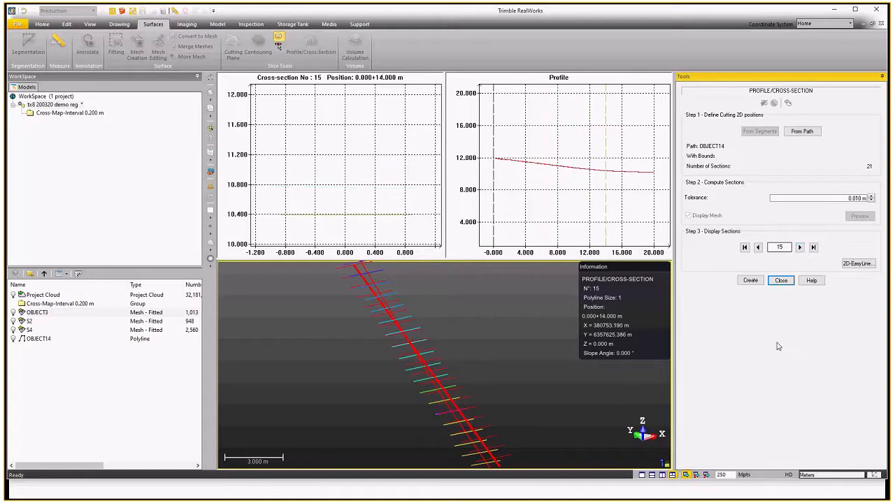
click(750, 281)
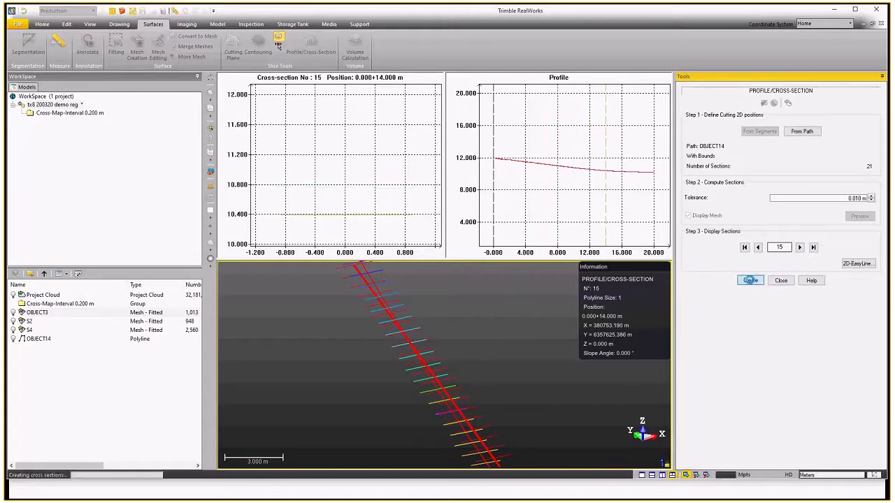
click(782, 281)
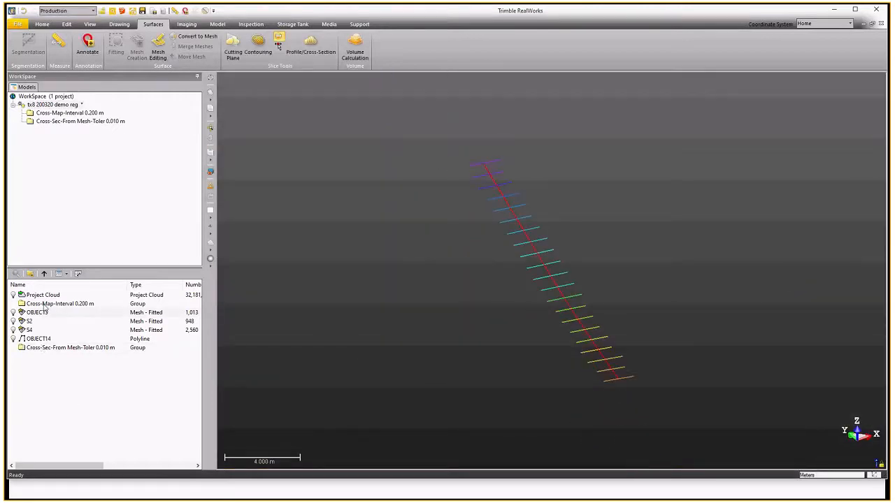
Open the new cross-section group, select its profile and individual sections to inspect them, then return to the parent group.
double_click(43, 347)
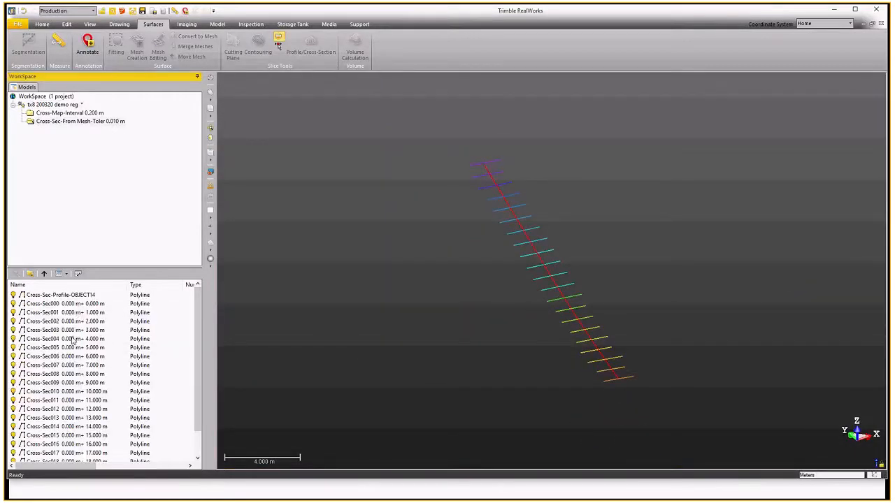
click(65, 297)
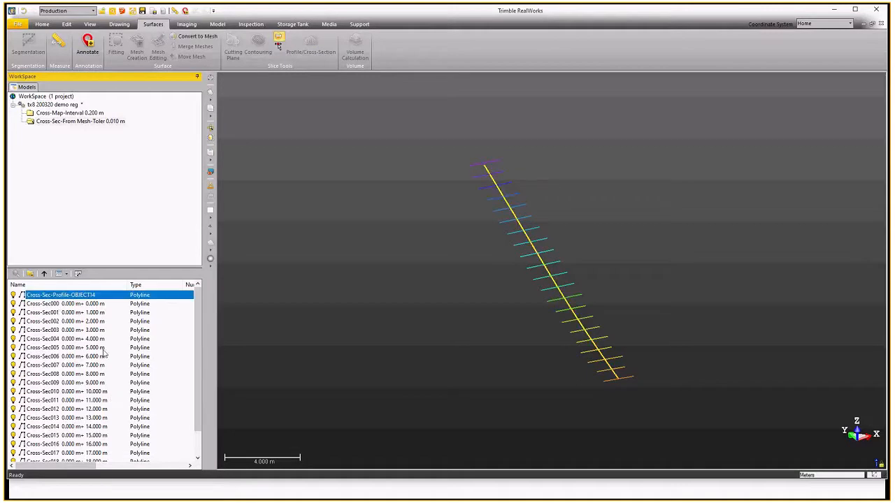
click(100, 305)
click(96, 313)
click(95, 321)
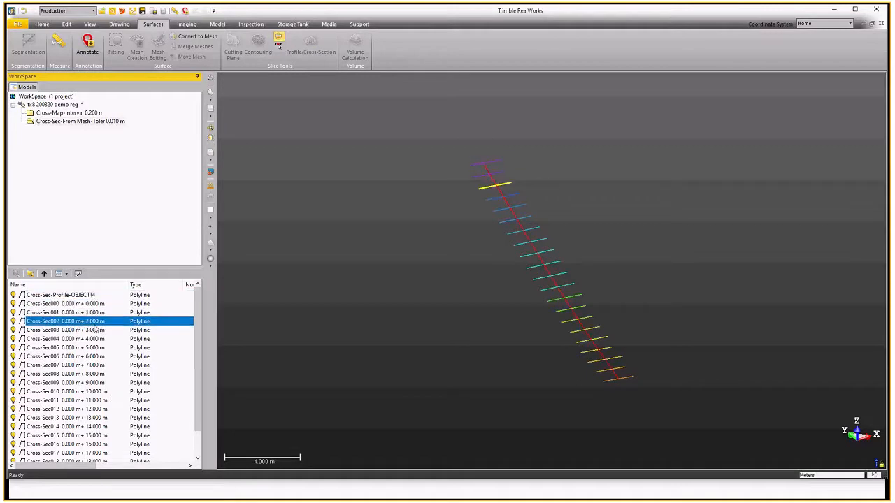
click(93, 330)
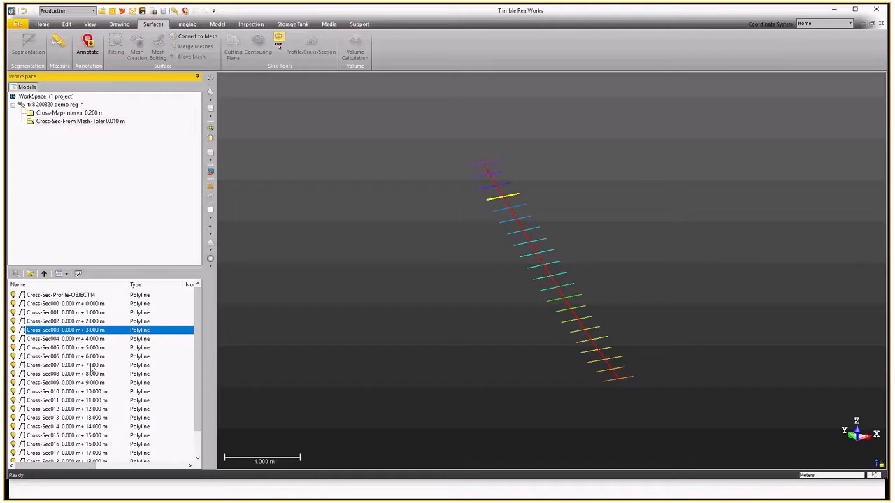
click(43, 274)
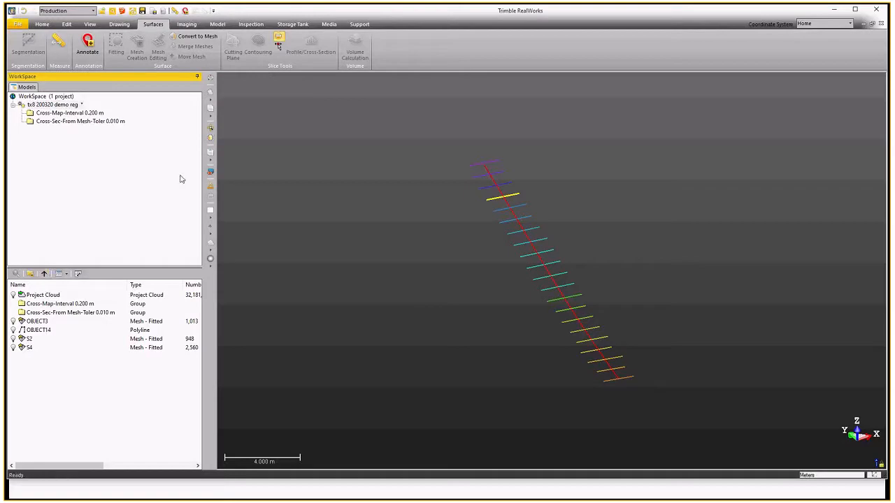
click(179, 28)
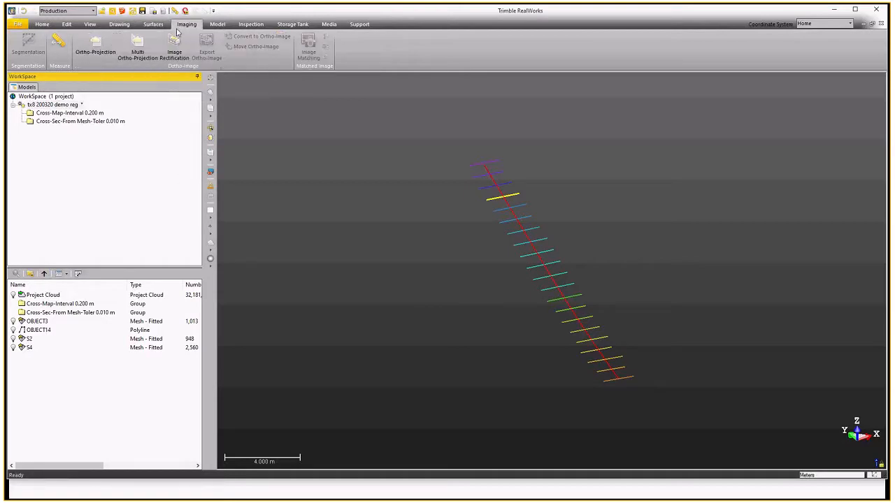
click(152, 27)
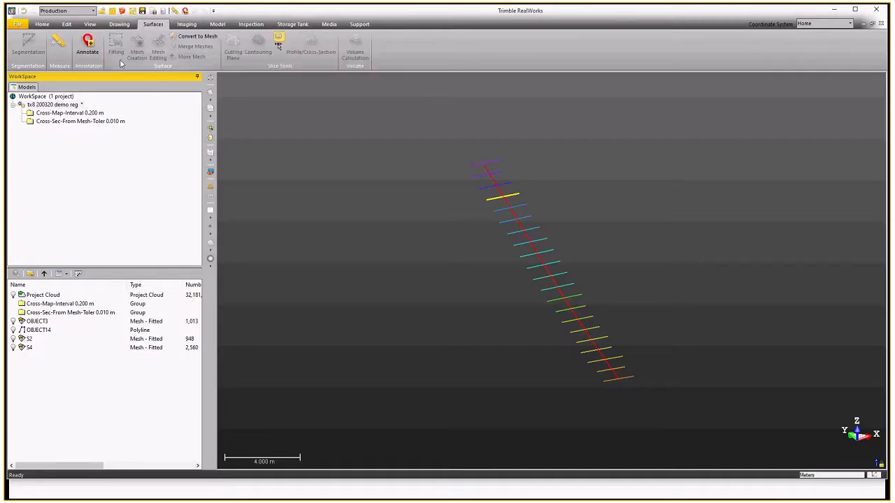
click(119, 26)
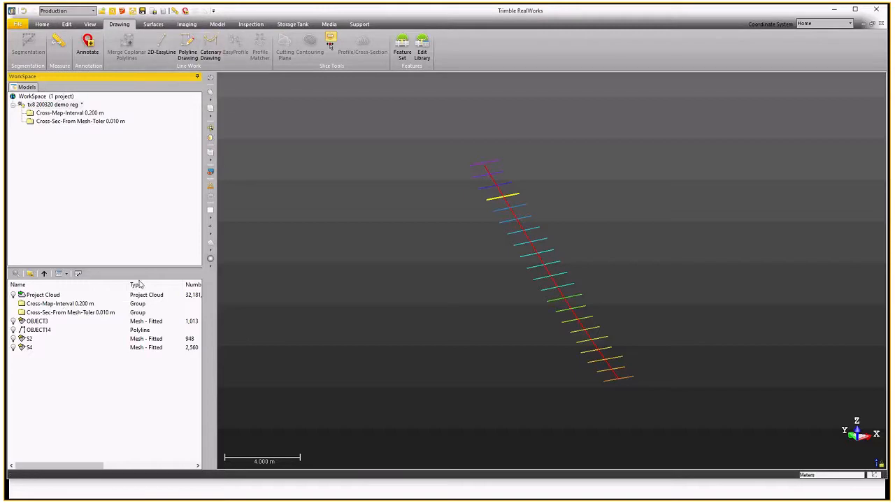
Turn on the project cloud's display and look over the scanned site around the cross-sections.
click(12, 295)
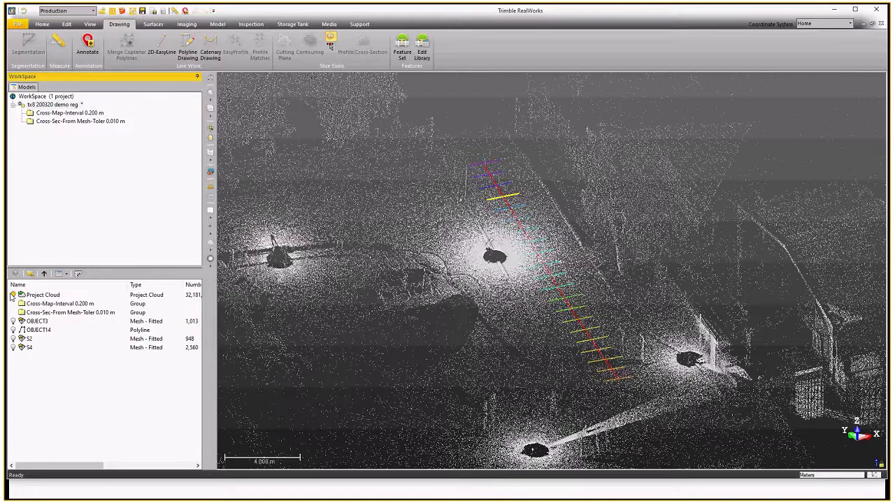
click(60, 314)
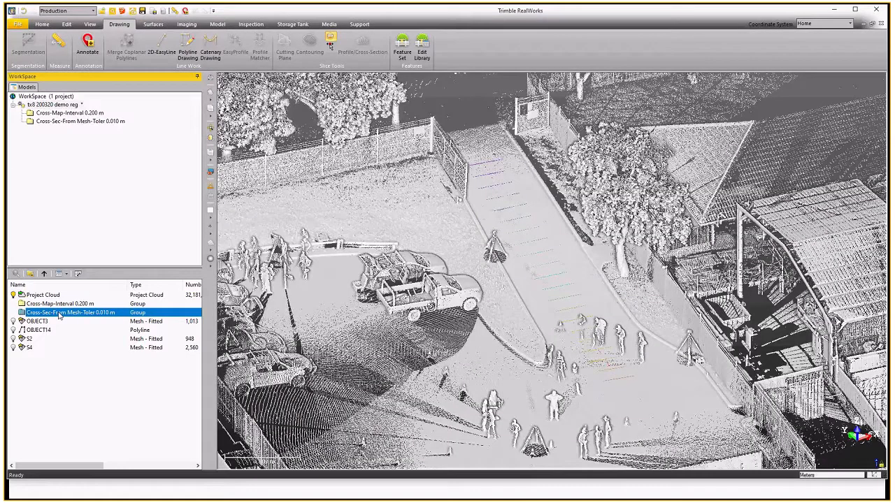
click(257, 26)
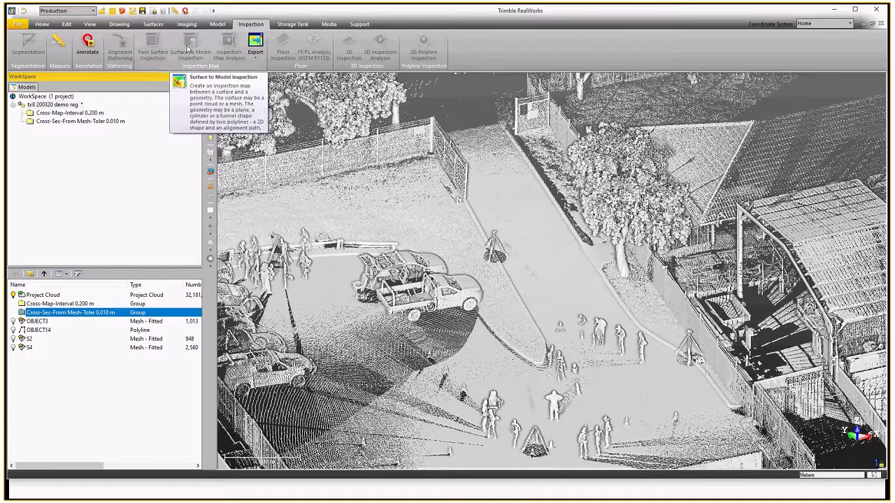
click(113, 339)
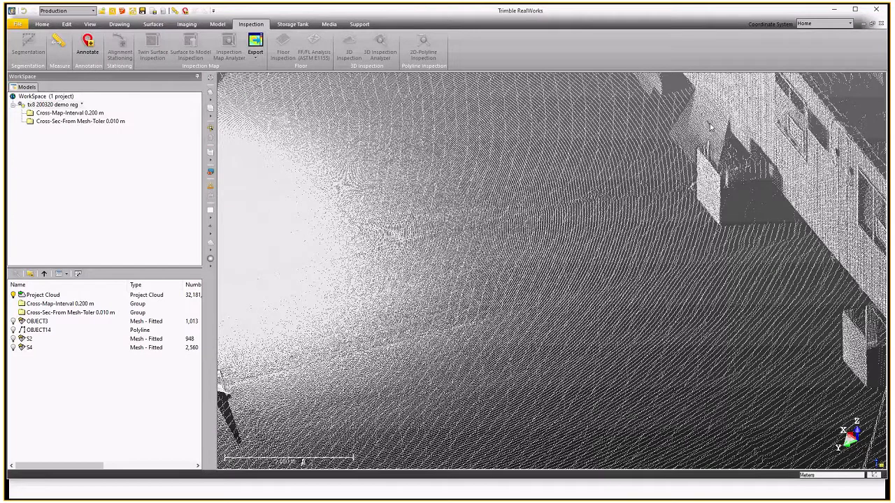
drag(710, 127, 663, 122)
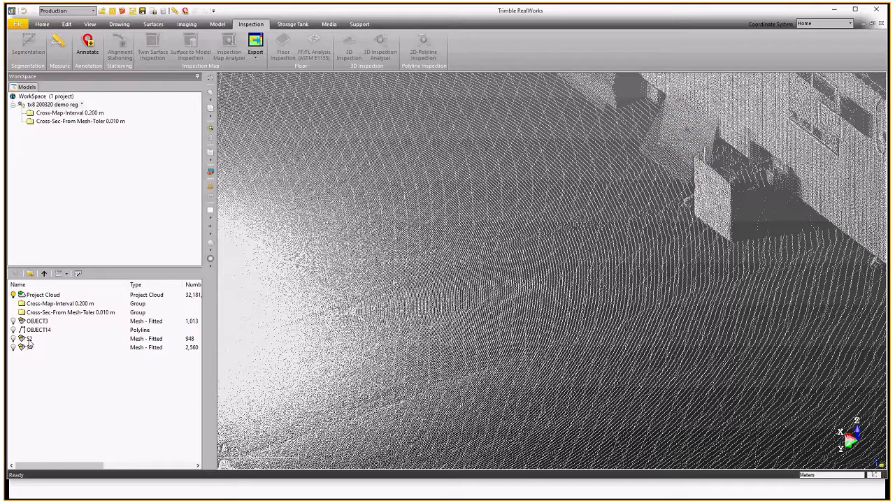
Select meshes S2 and S4 together and start Twin Surface Inspection on them.
click(30, 339)
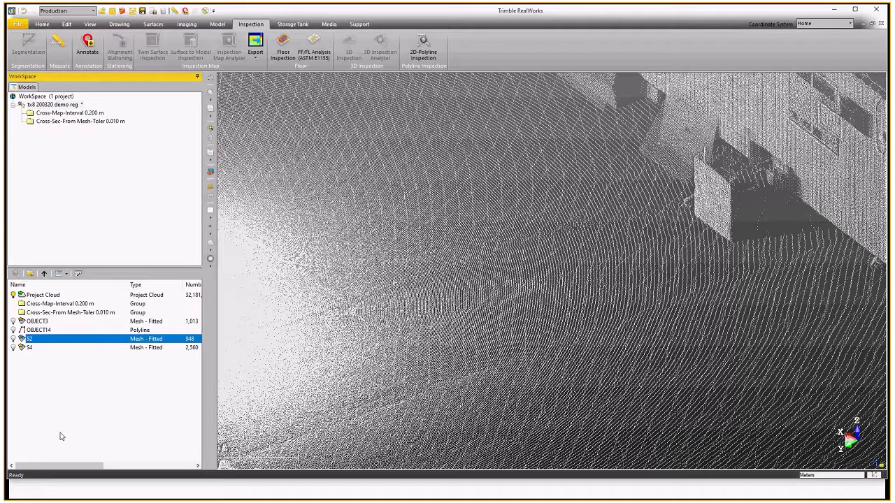
ctrl+click(35, 347)
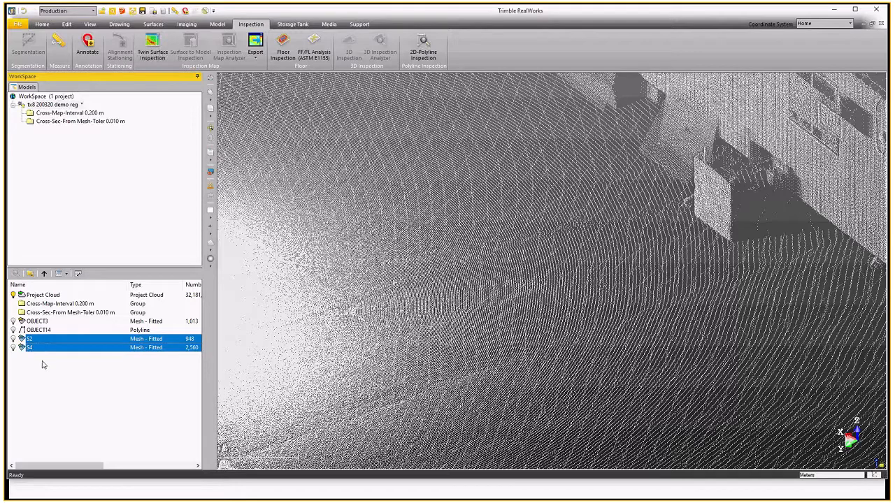
click(154, 53)
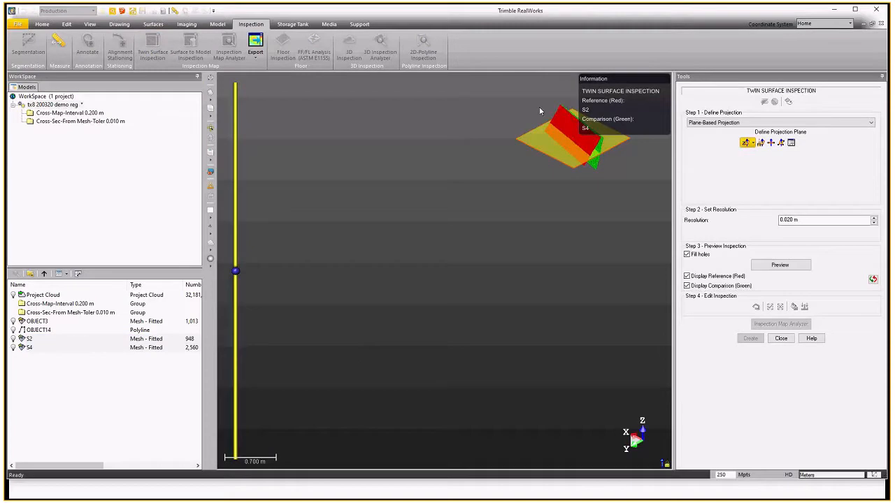
scroll(609, 140, up, 2)
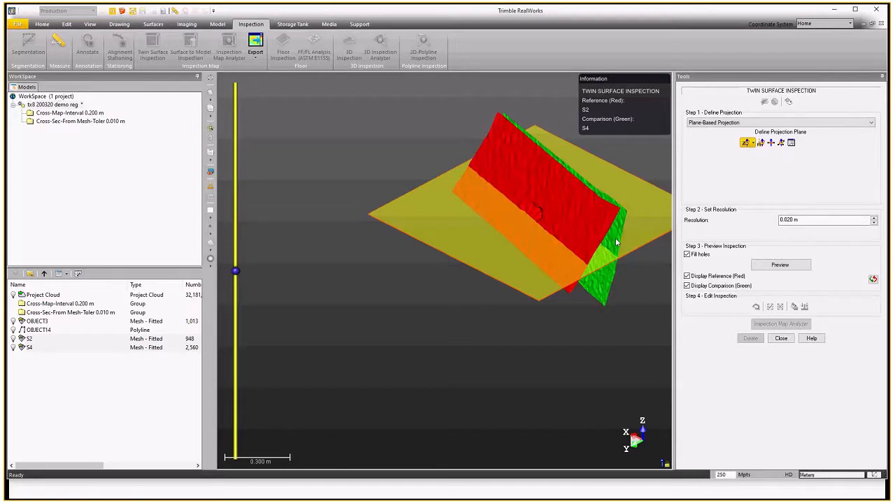
Swap the reference and comparison surfaces so S4 is the reference, and hide the comparison surface.
click(873, 279)
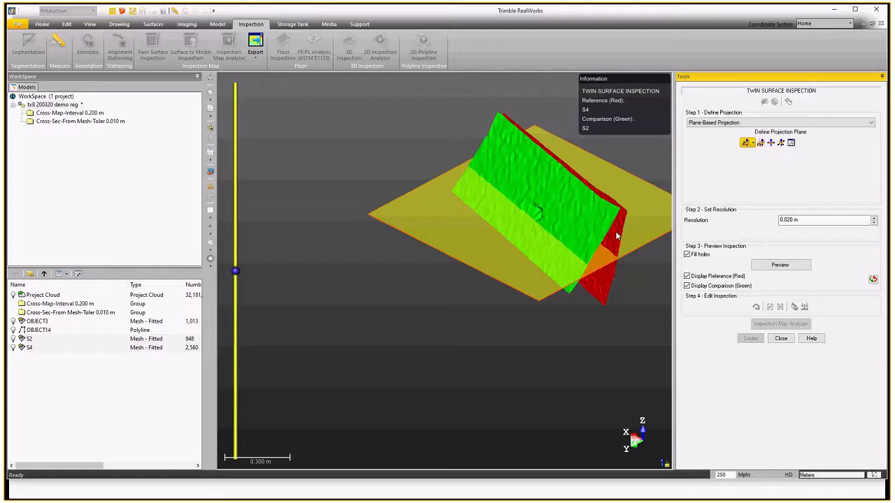
click(687, 286)
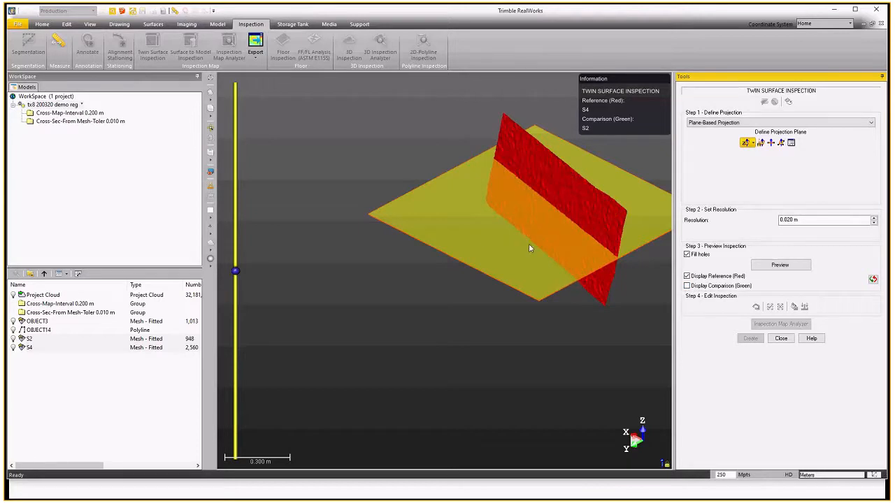
drag(529, 235, 528, 225)
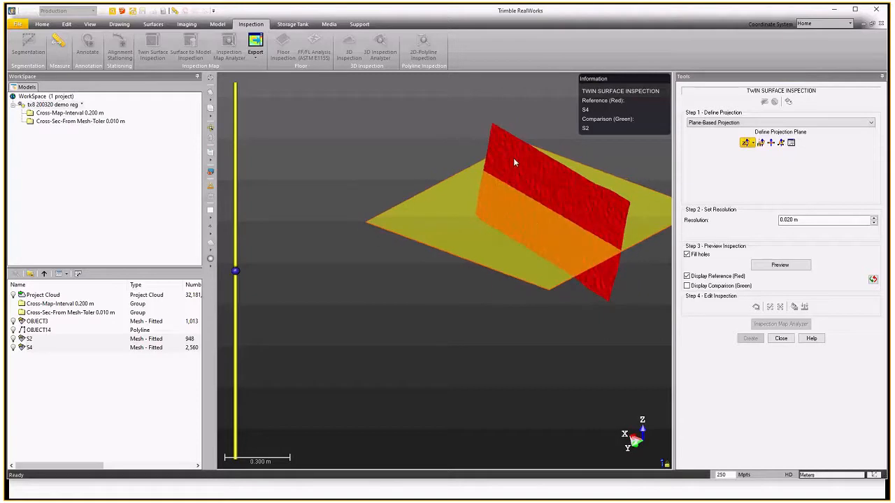
drag(544, 189, 566, 186)
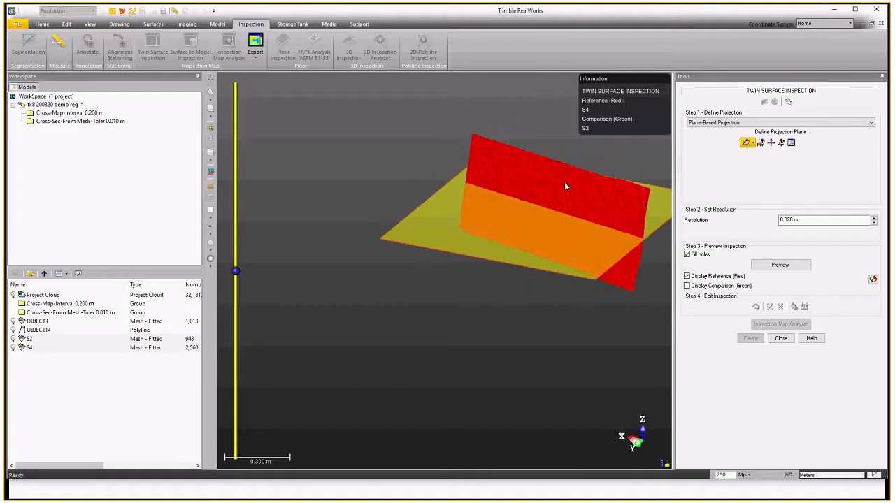
Define the projection plane by picking three points on the red reference surface, then display the comparison surface again.
click(781, 144)
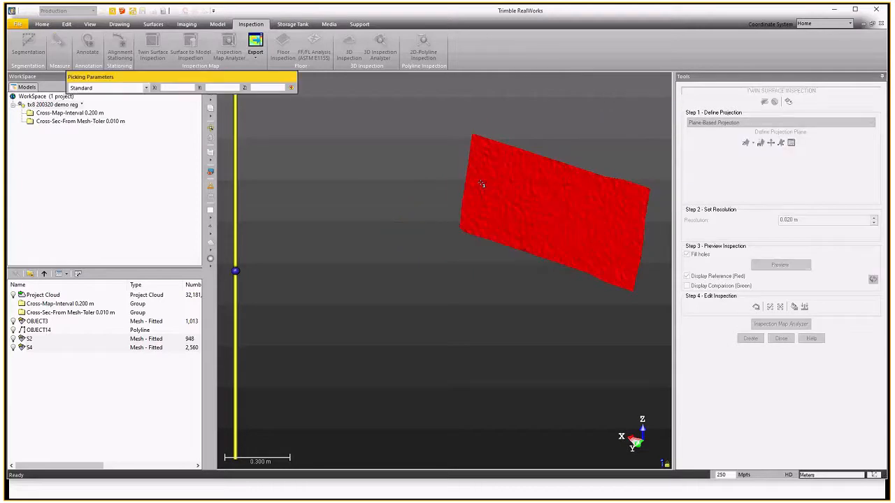
click(490, 151)
click(625, 192)
click(541, 247)
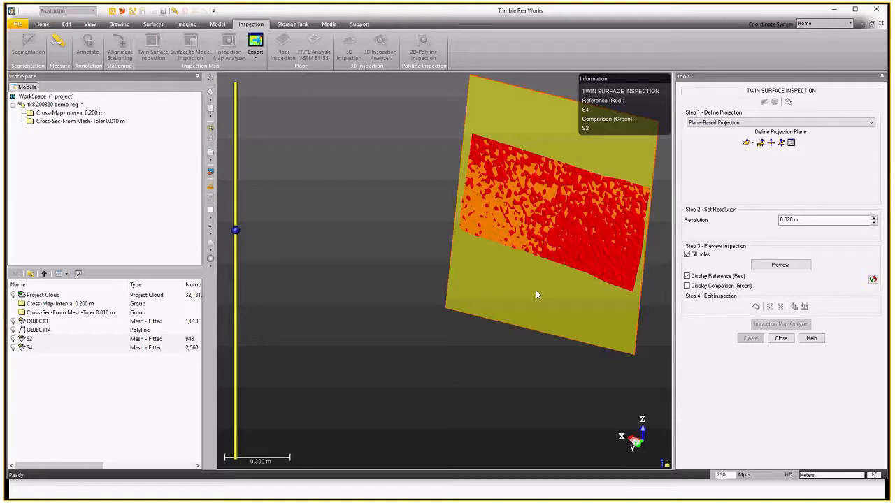
click(686, 286)
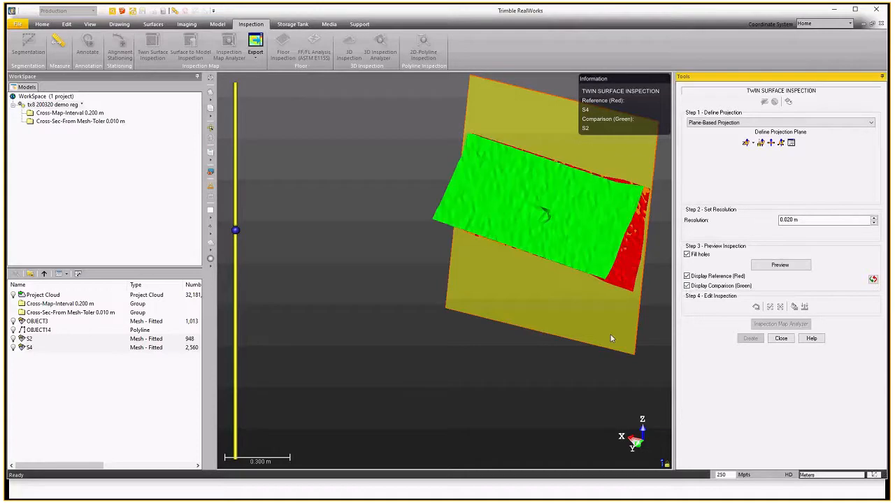
Preview the twin surface inspection map and look over the colour-coded result in 3D.
drag(610, 338, 573, 294)
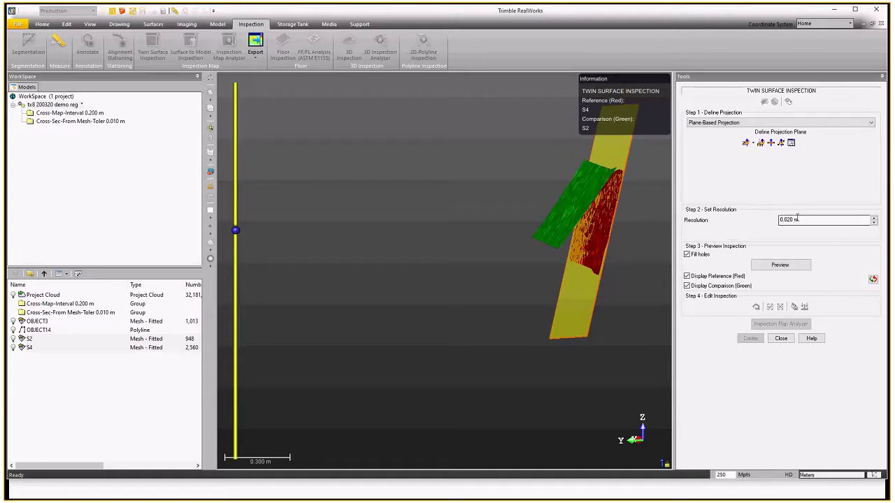
click(779, 265)
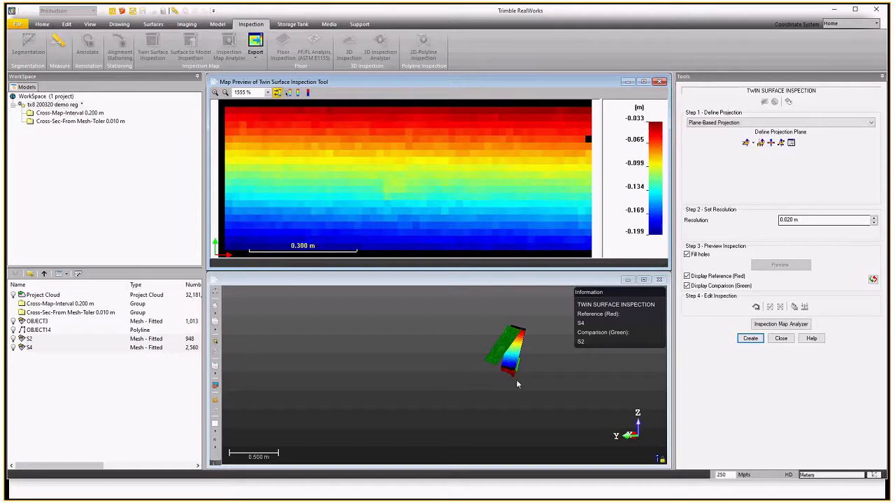
drag(500, 367, 469, 373)
scroll(488, 379, up, 3)
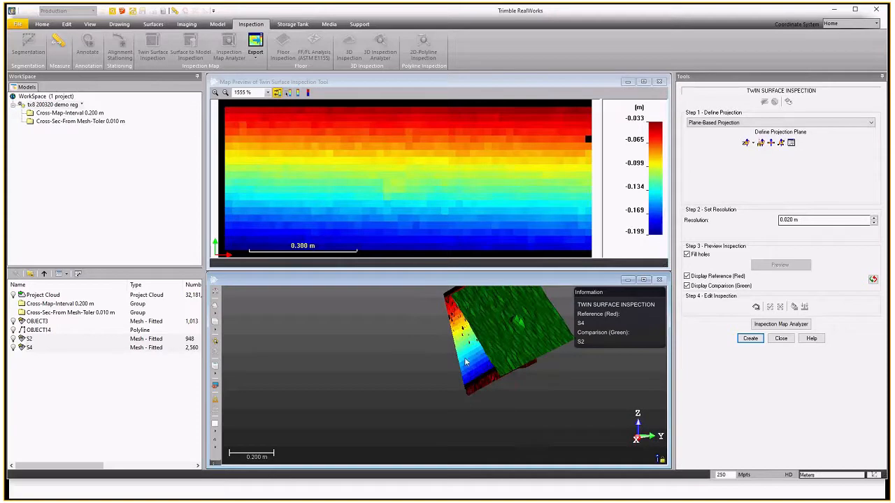
Open the Inspection Map Analyzer, turn off Lock in 2D and turn on Display 3D Map.
click(752, 339)
scroll(499, 335, up, 2)
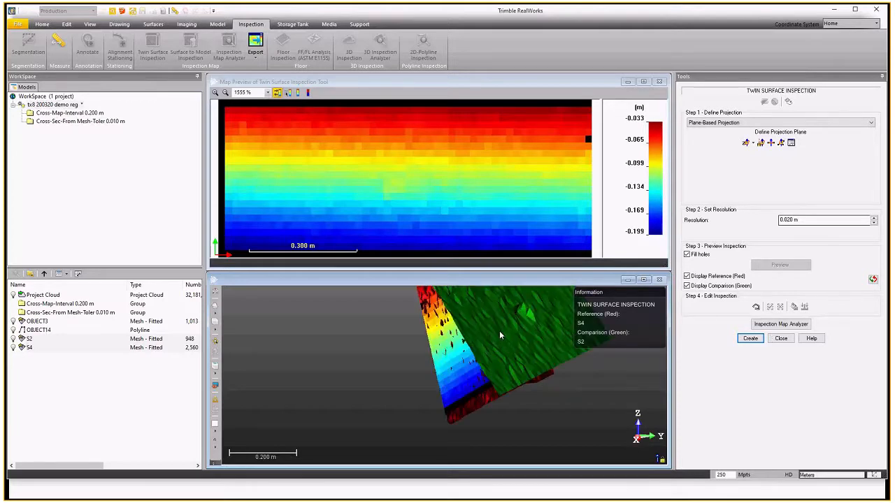
click(781, 334)
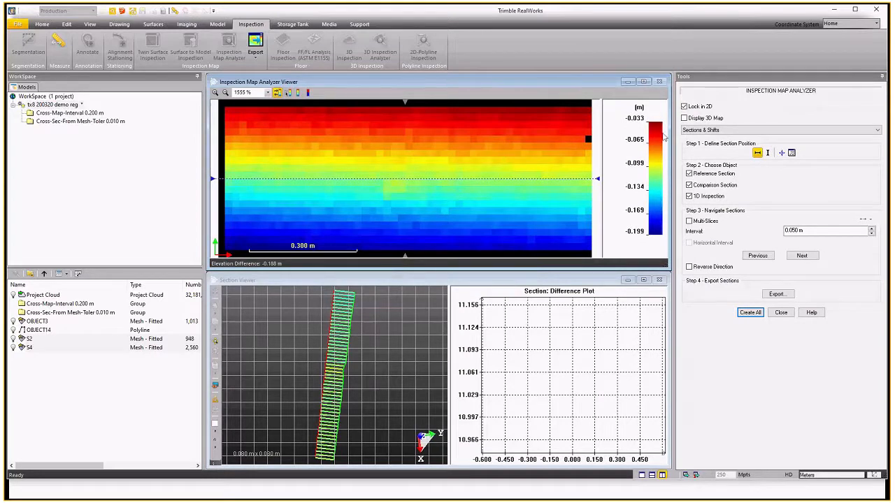
click(683, 106)
click(684, 119)
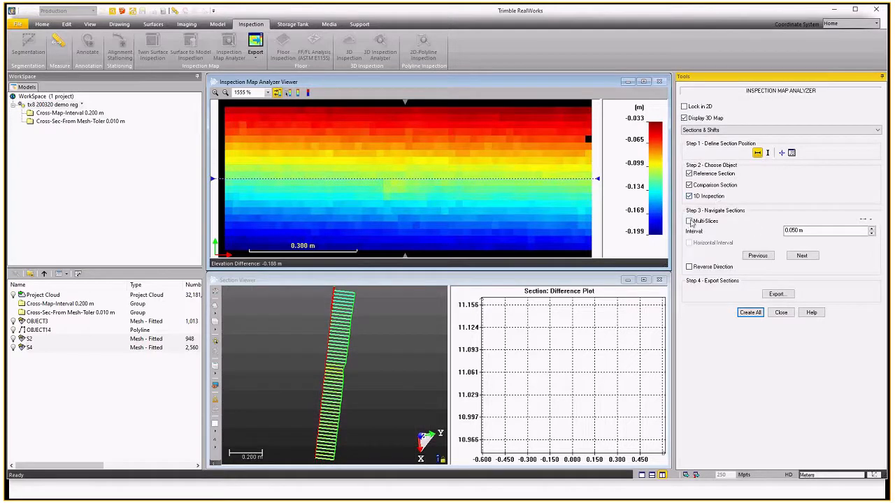
Enable Multi-Slices in the analyzer and inspect the section slices across the 3D map.
click(688, 221)
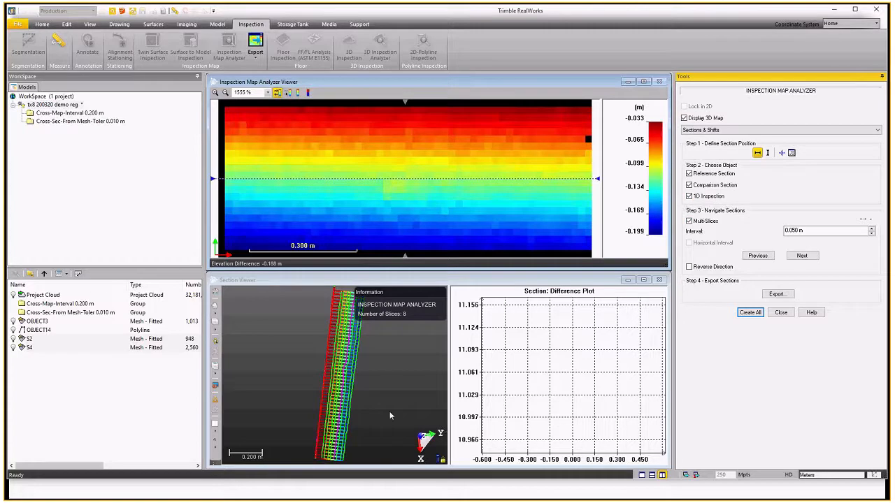
drag(390, 416, 424, 378)
drag(321, 394, 357, 361)
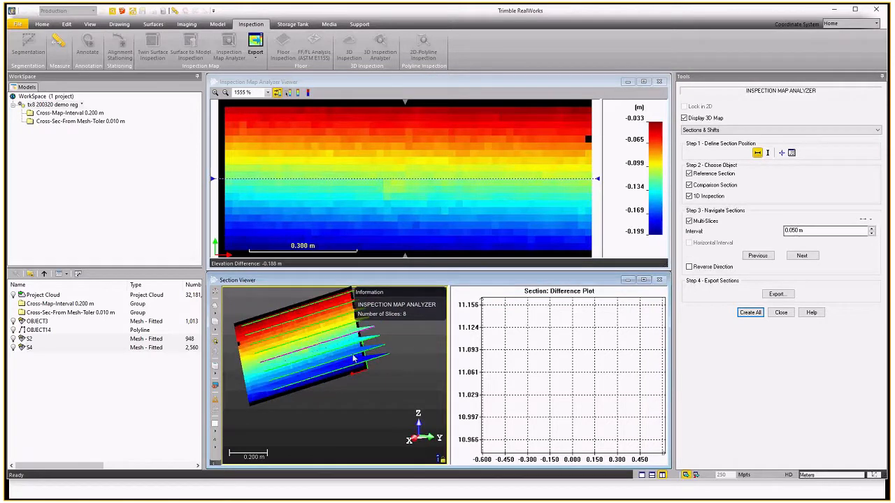
scroll(334, 338, up, 3)
drag(334, 338, 330, 386)
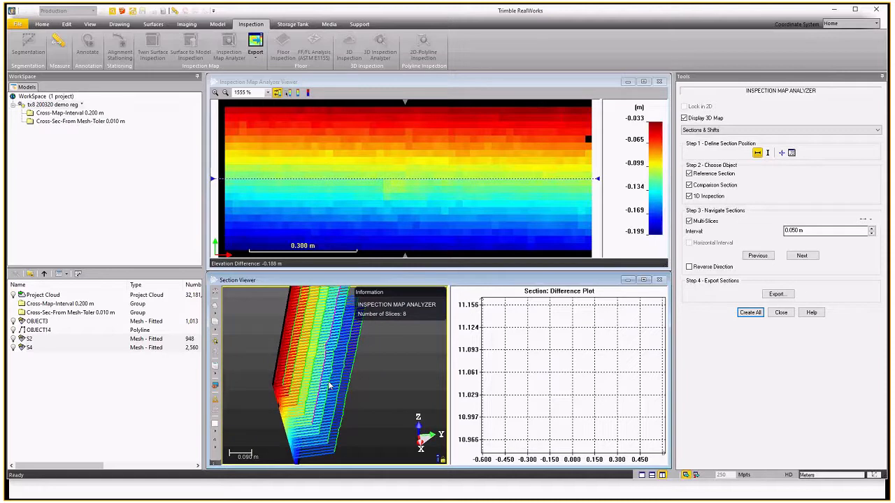
scroll(330, 386, up, 1)
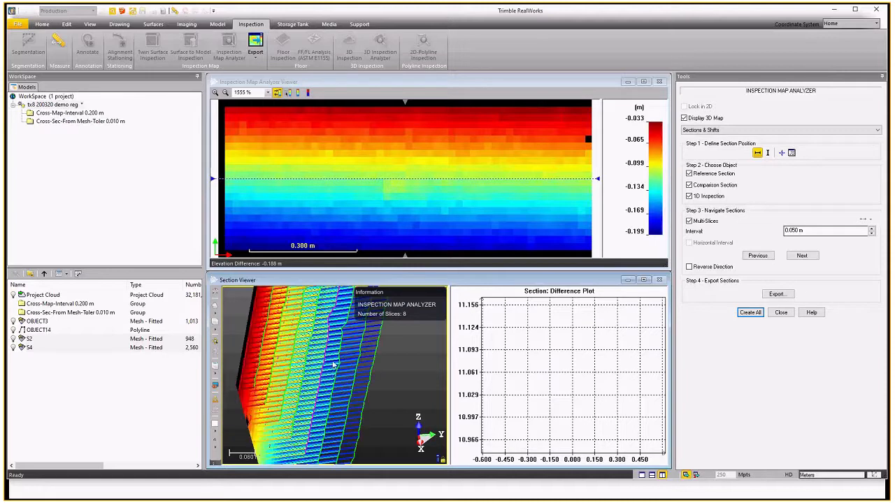
scroll(333, 361, up, 1)
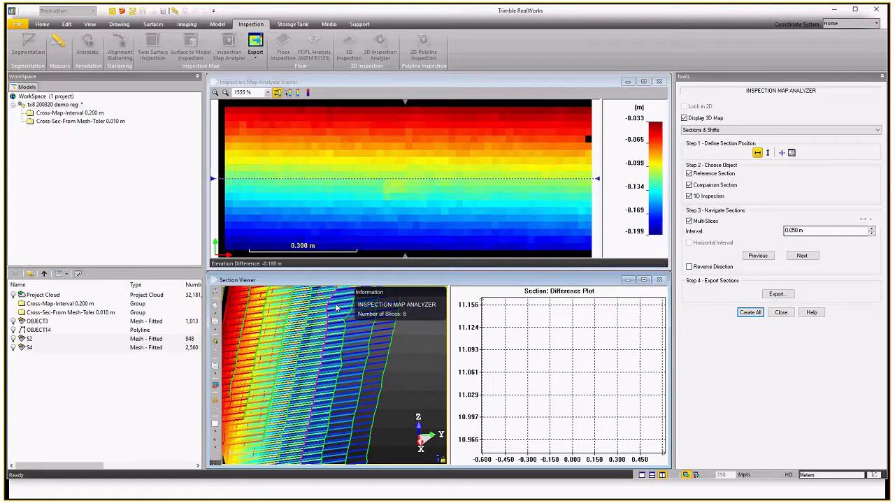
scroll(343, 368, down, 2)
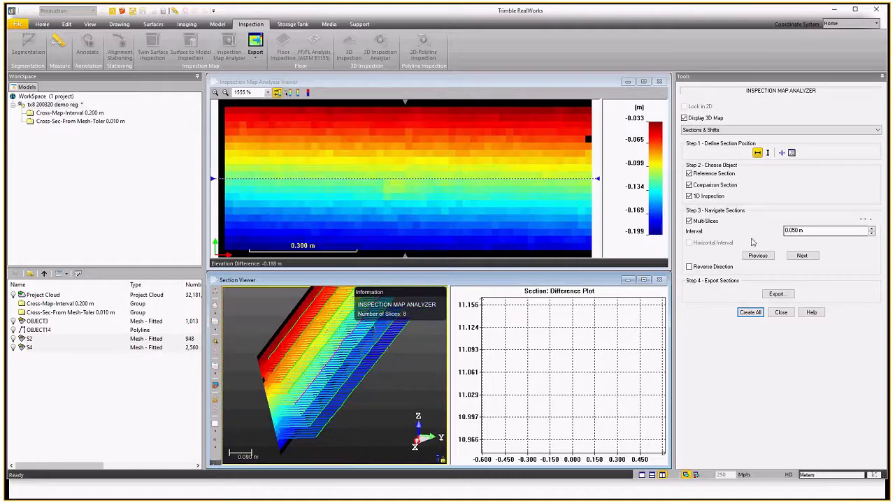
Switch to a vertical section position and step the section four slices forward and two back.
click(769, 153)
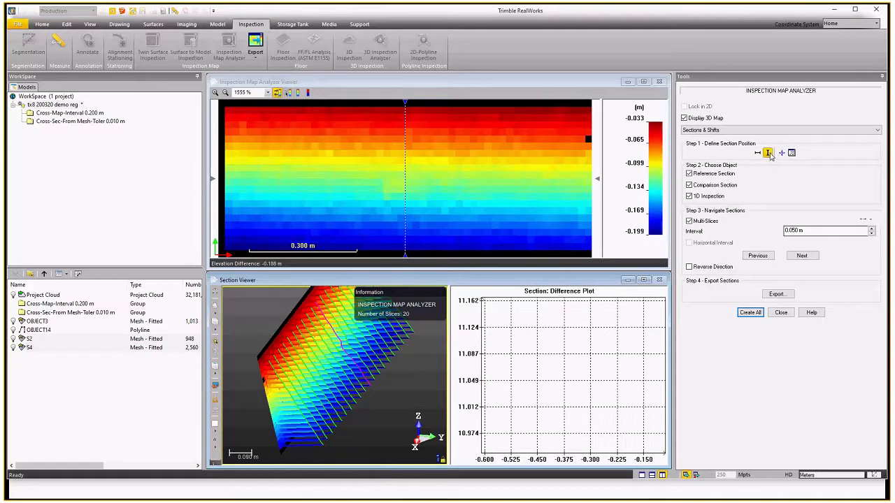
click(802, 256)
click(802, 255)
click(802, 255)
click(802, 255)
click(759, 256)
click(759, 256)
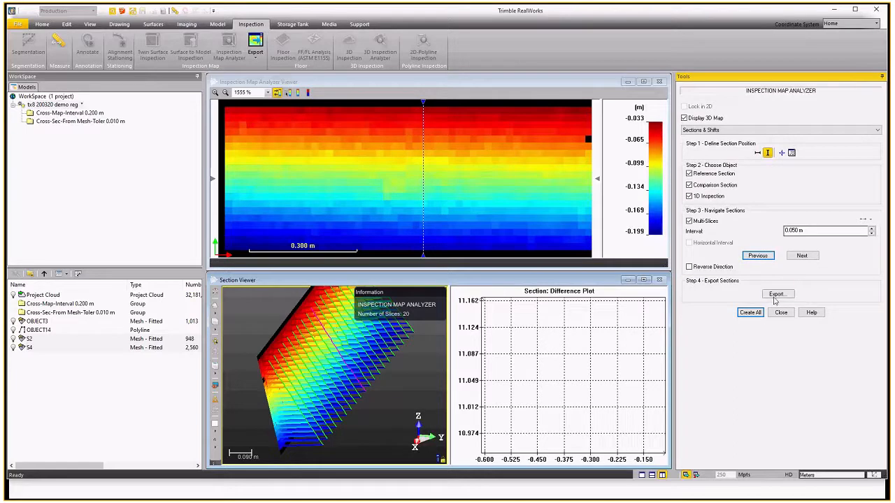
Create all sections and move the vertical section line slightly left on the map.
click(751, 312)
drag(424, 105, 392, 111)
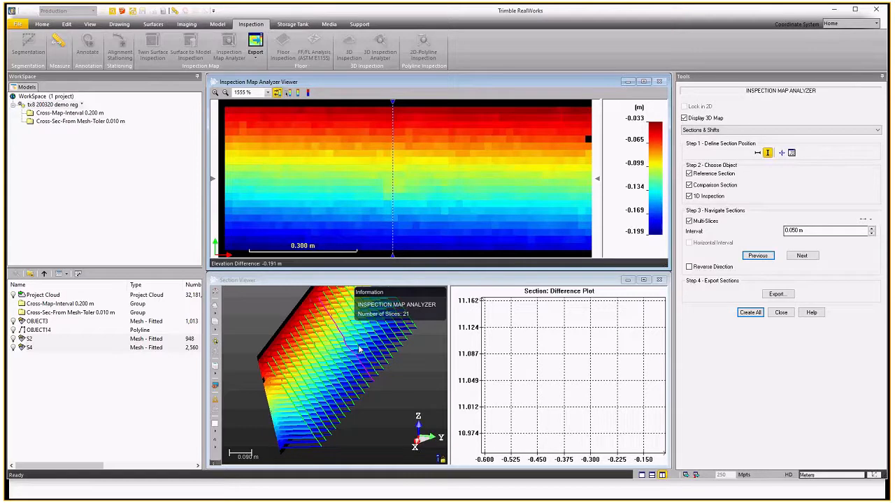
Open the slider position definition to review it, close it, and close the Inspection Map Analyzer.
click(792, 152)
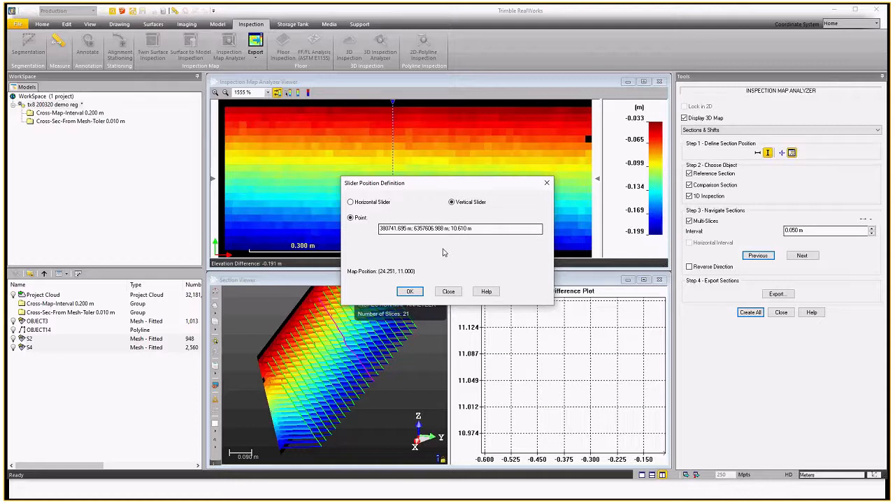
click(452, 294)
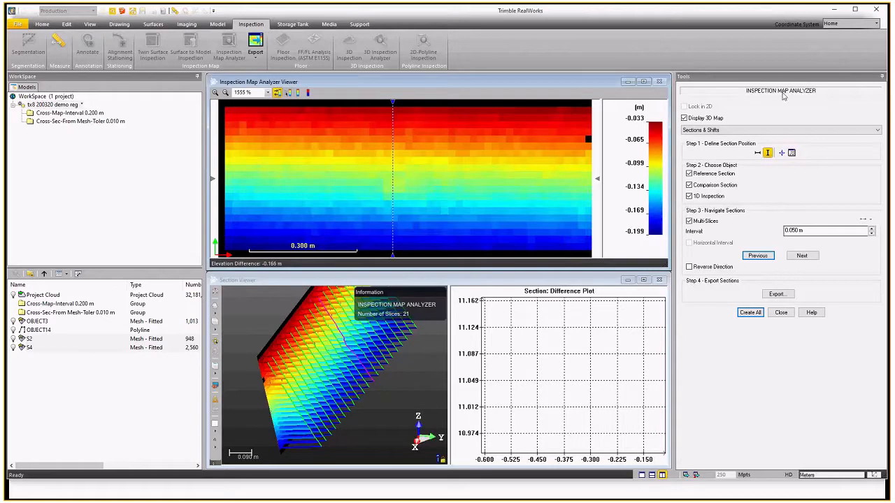
click(784, 313)
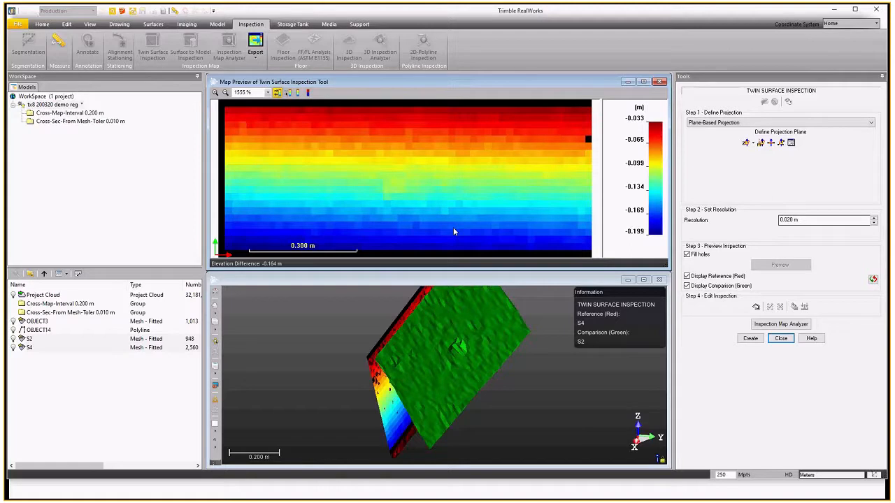
Close the Twin Surface Inspection tool without creating the inspection map.
click(781, 339)
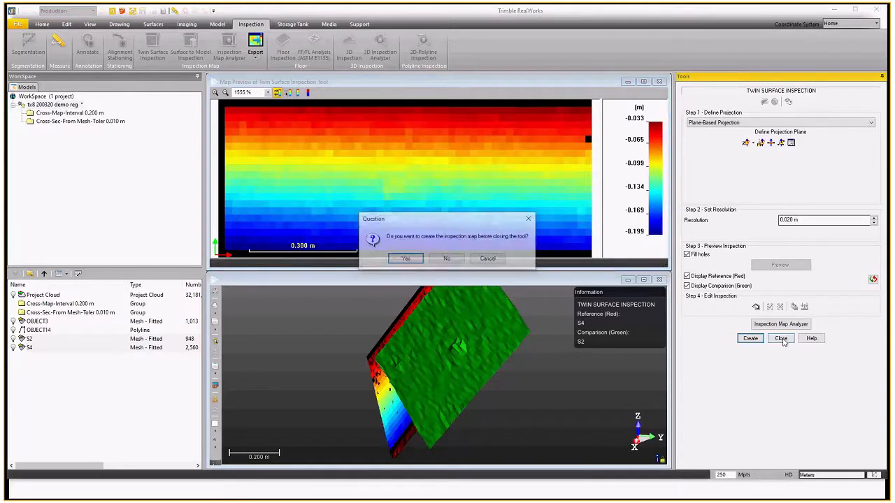
click(450, 262)
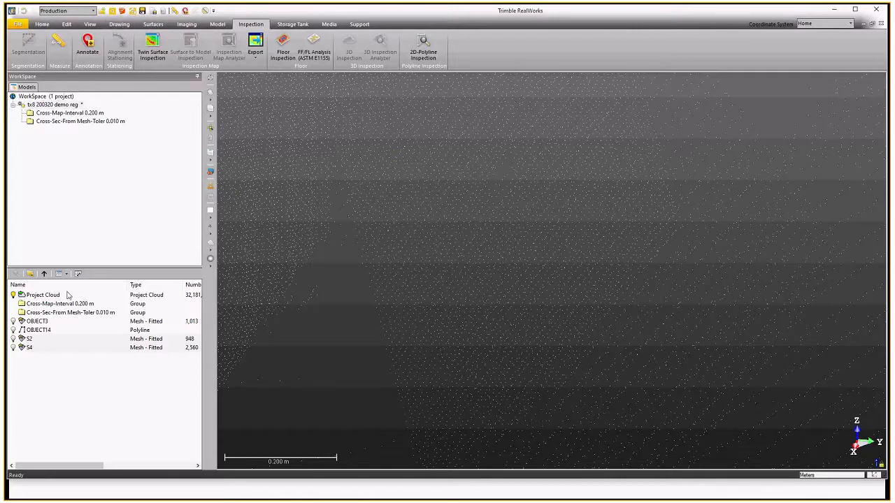
Select the project cloud and switch the view to a top view.
click(44, 295)
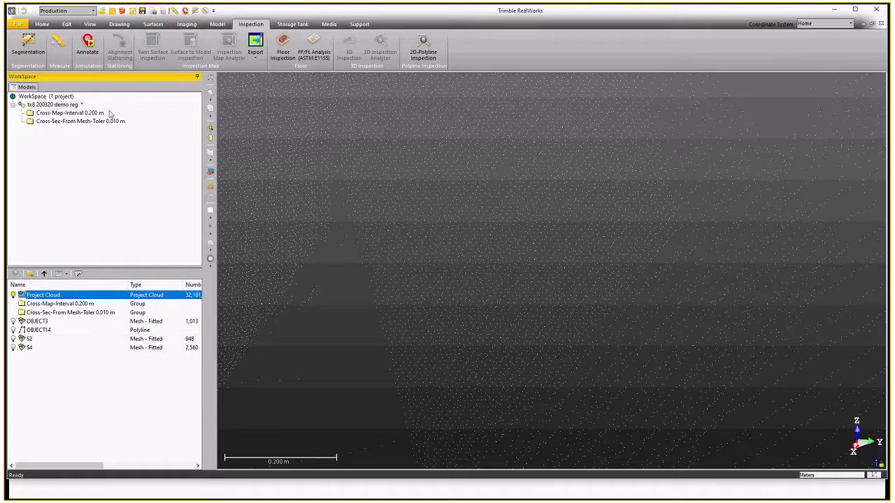
click(124, 25)
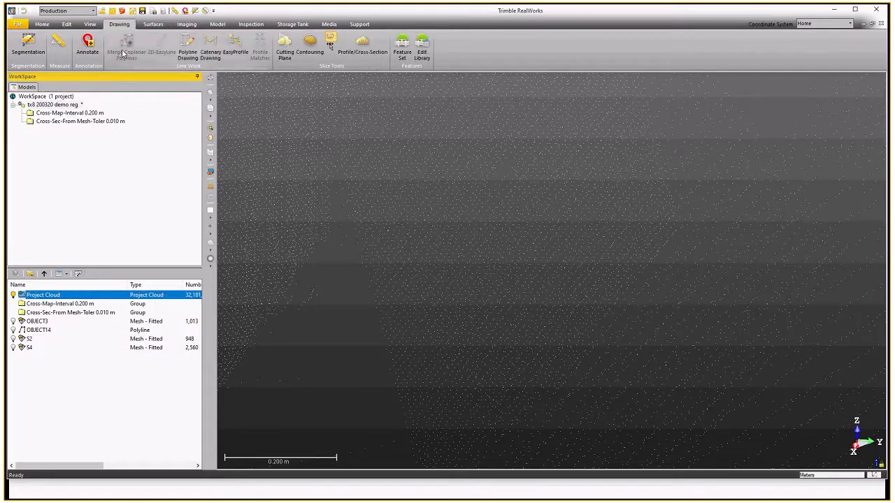
click(90, 23)
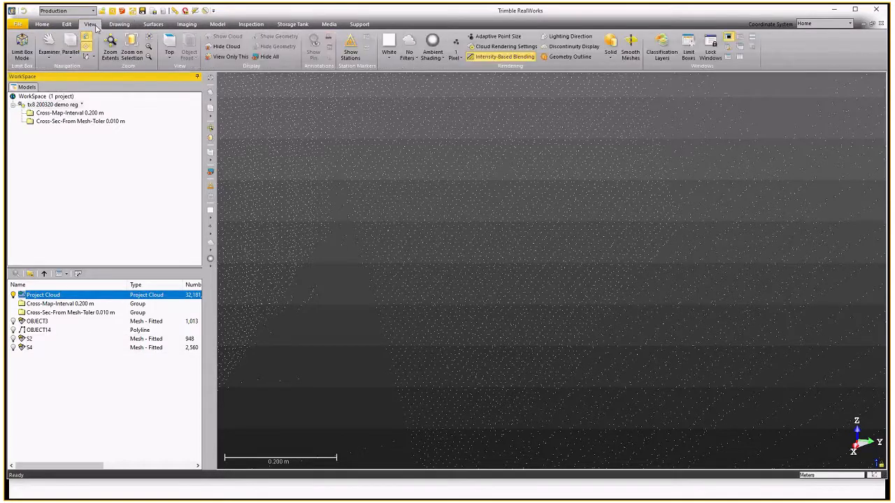
click(173, 43)
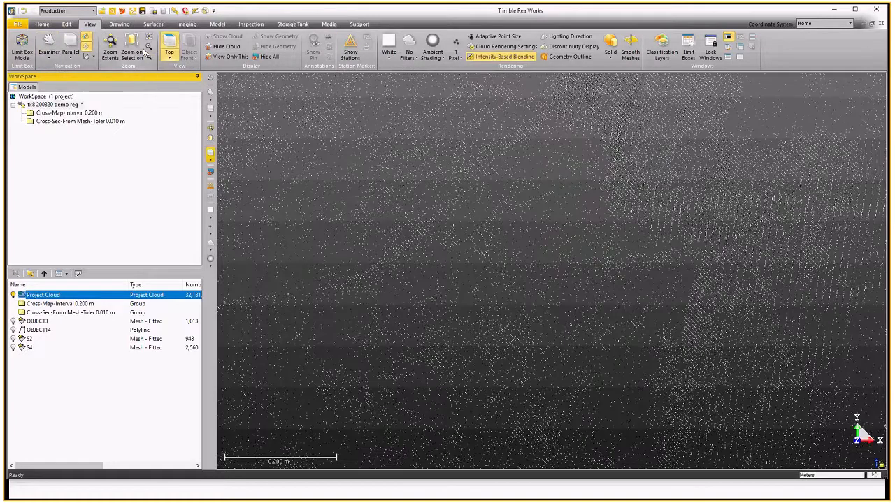
Zoom to the project cloud and in on the curb beside the car park.
click(143, 51)
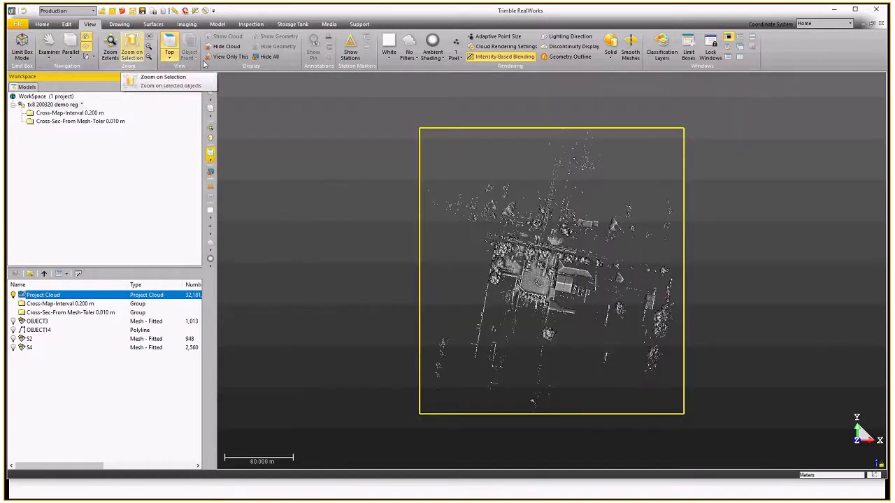
scroll(551, 276, up, 3)
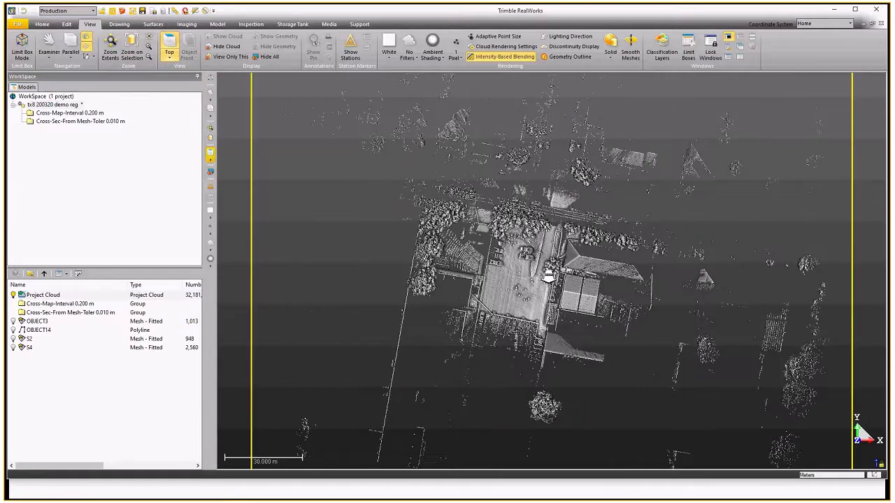
scroll(547, 275, up, 4)
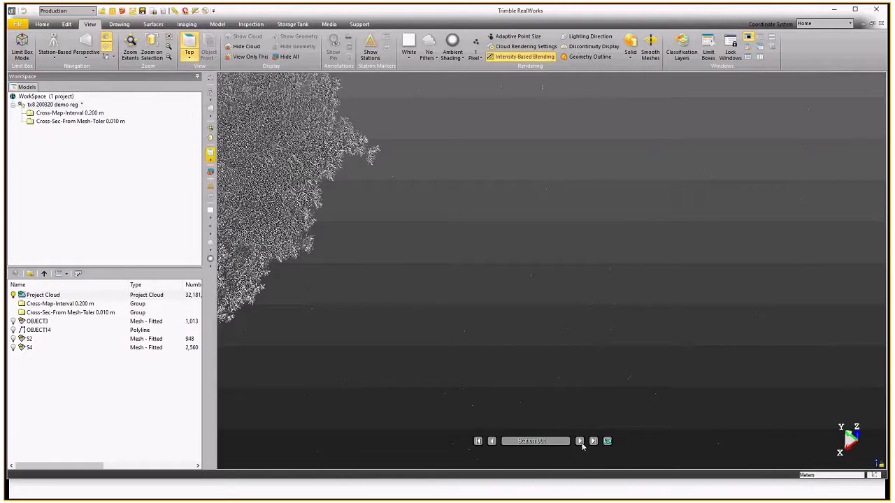
click(579, 441)
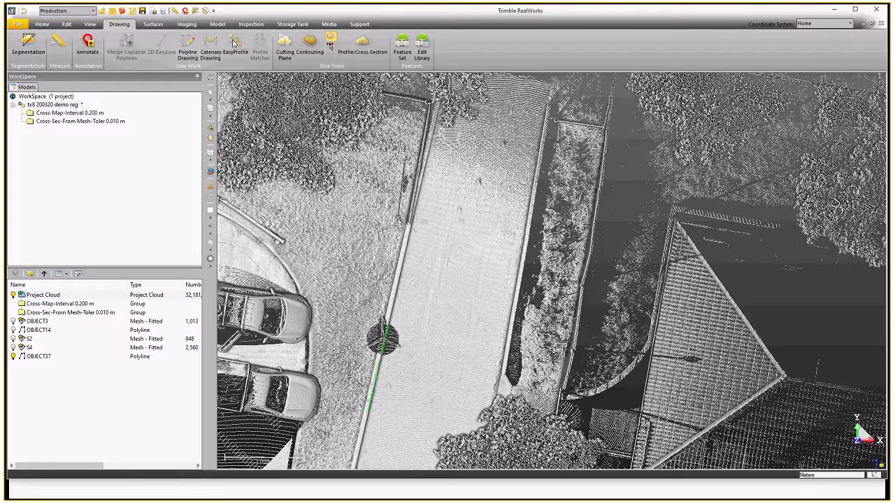
Start EasyProfile and segment the cloud to keep only the long curb strip.
click(234, 44)
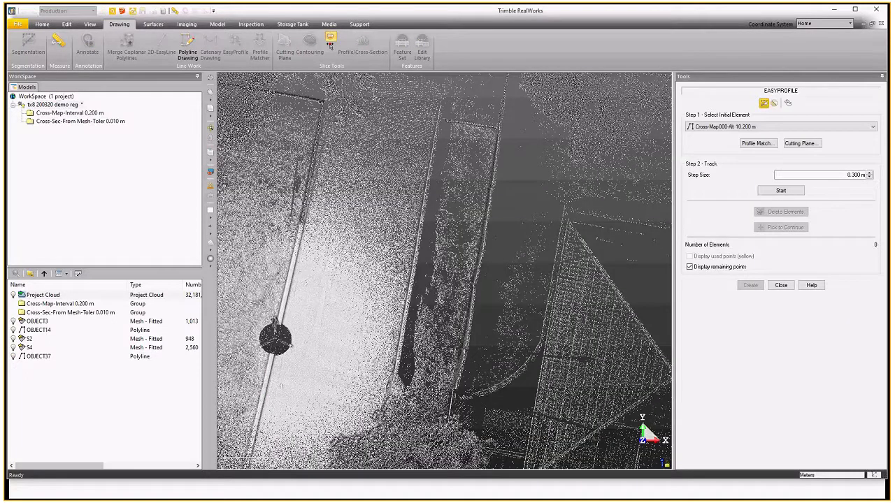
click(329, 42)
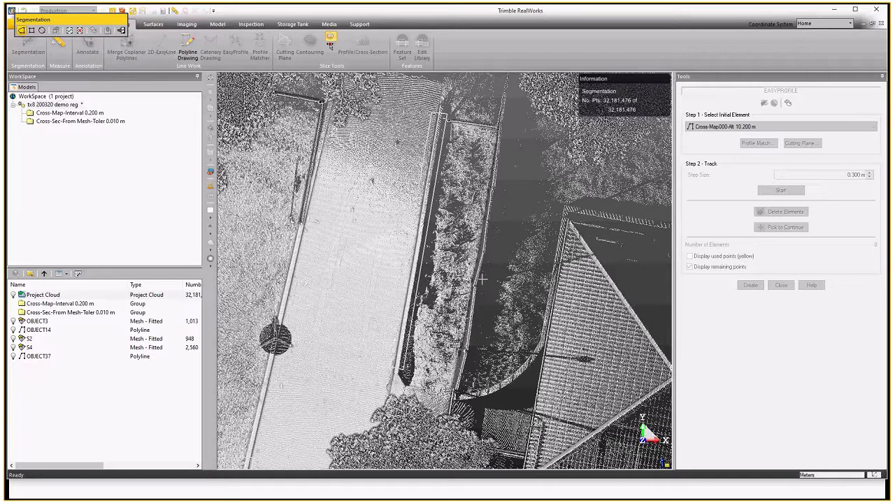
click(70, 32)
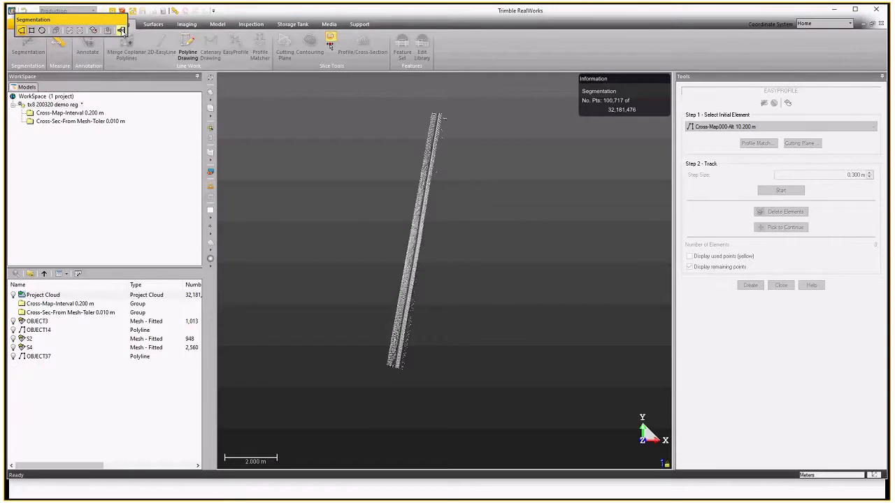
click(120, 31)
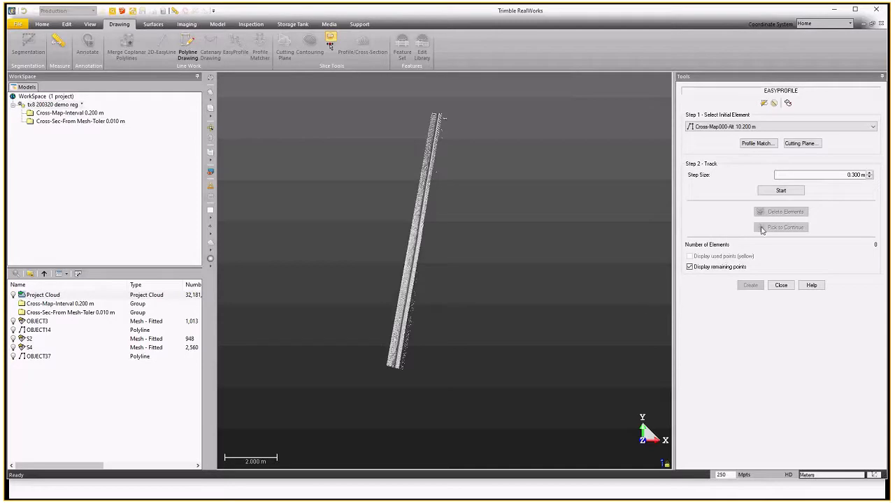
Open the cutting plane and segment a short piece of the curb to isolate it.
click(808, 146)
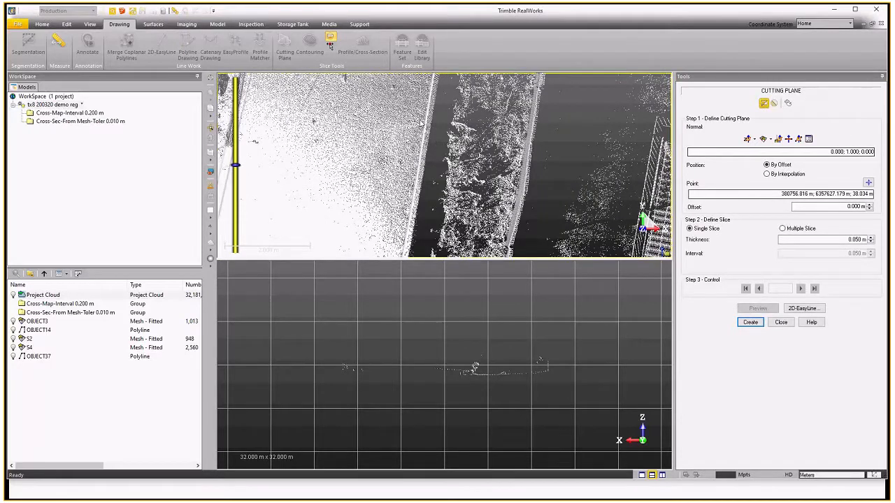
key(s)
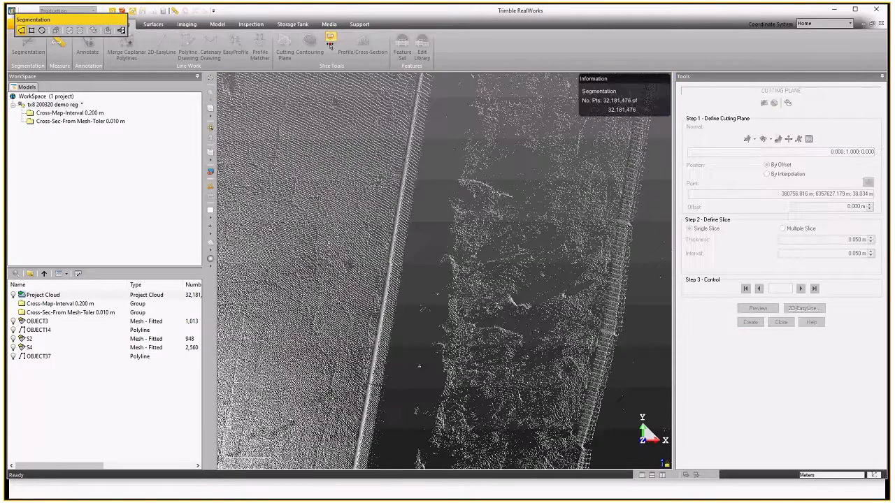
click(378, 121)
click(440, 128)
click(417, 235)
double_click(354, 222)
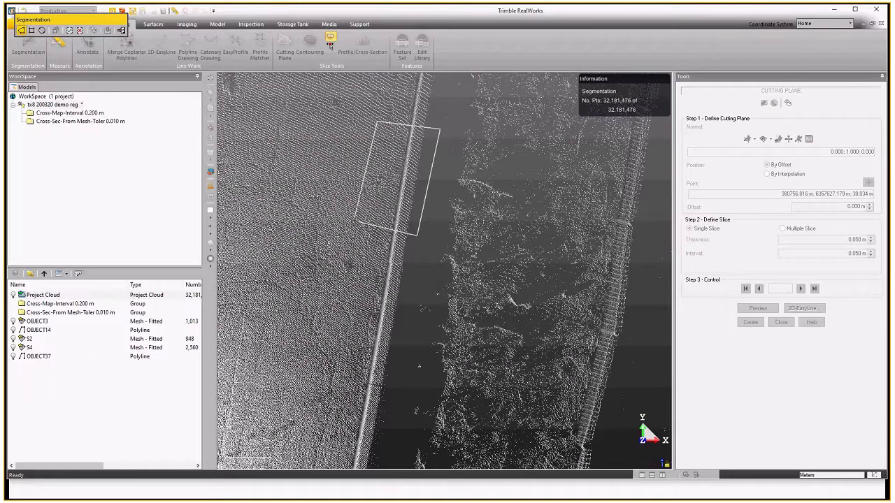
click(70, 32)
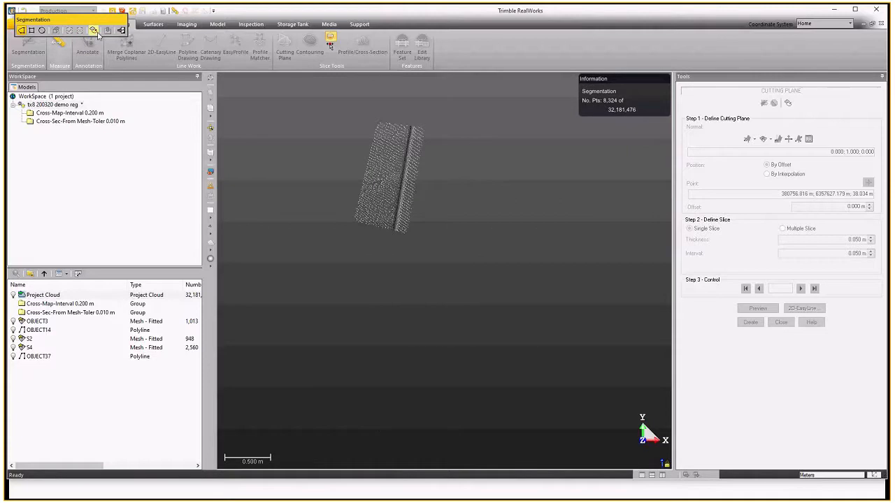
click(121, 31)
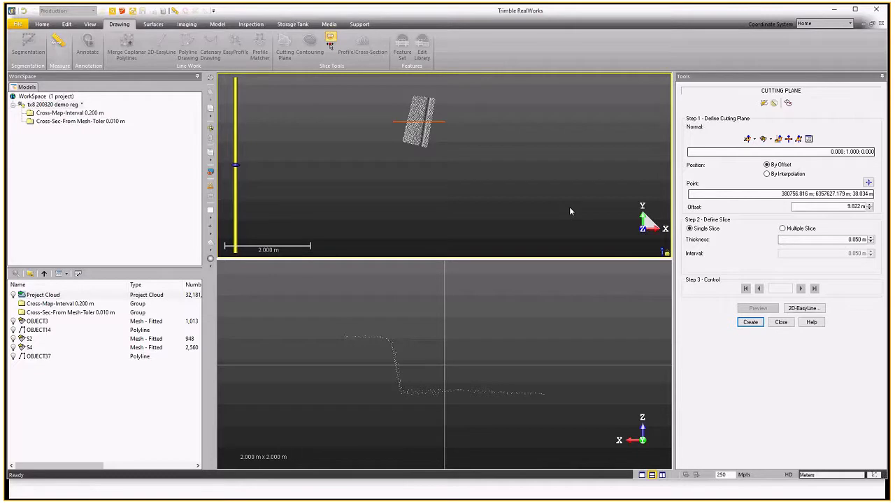
Fit the cutting plane's normal to the isolated curb points and validate the fitting.
click(764, 138)
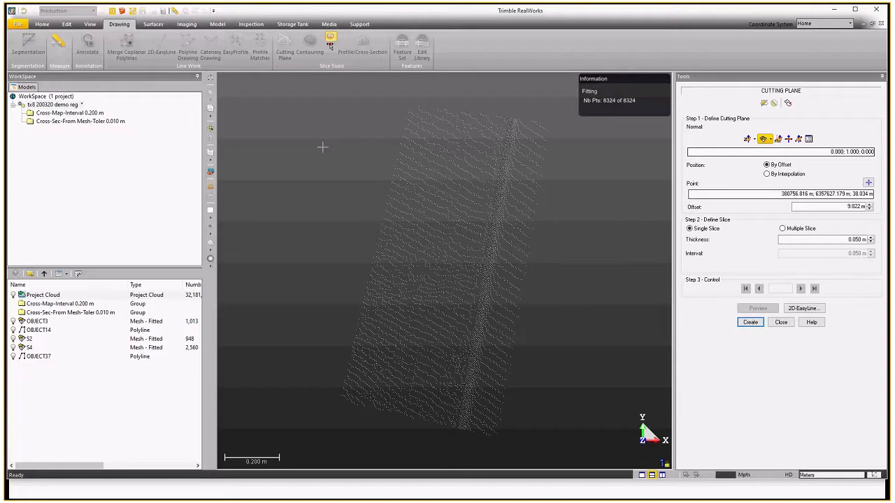
click(490, 158)
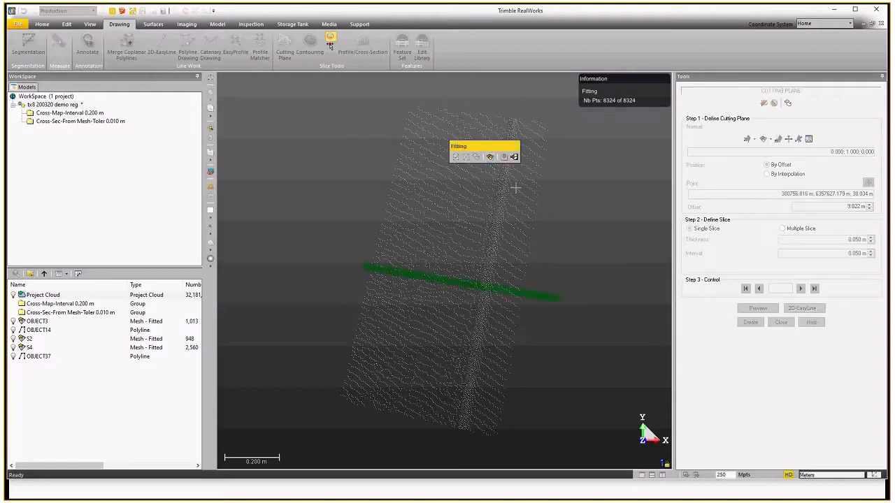
click(514, 156)
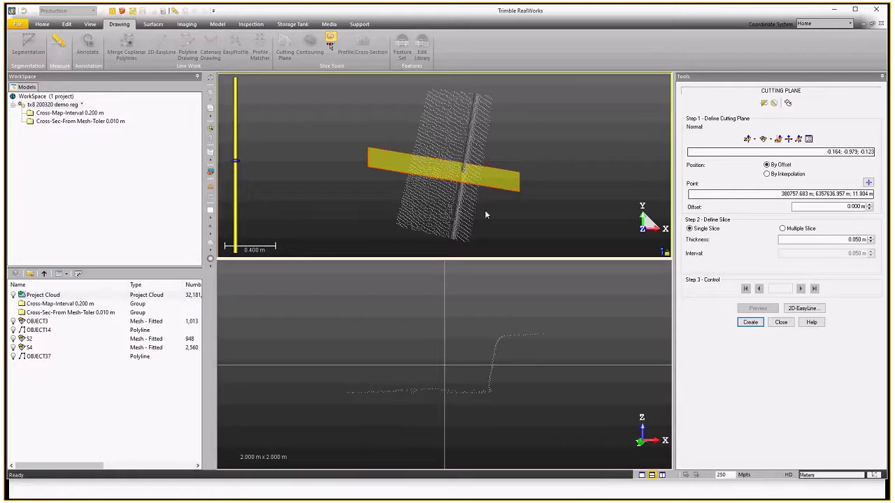
drag(485, 214, 495, 202)
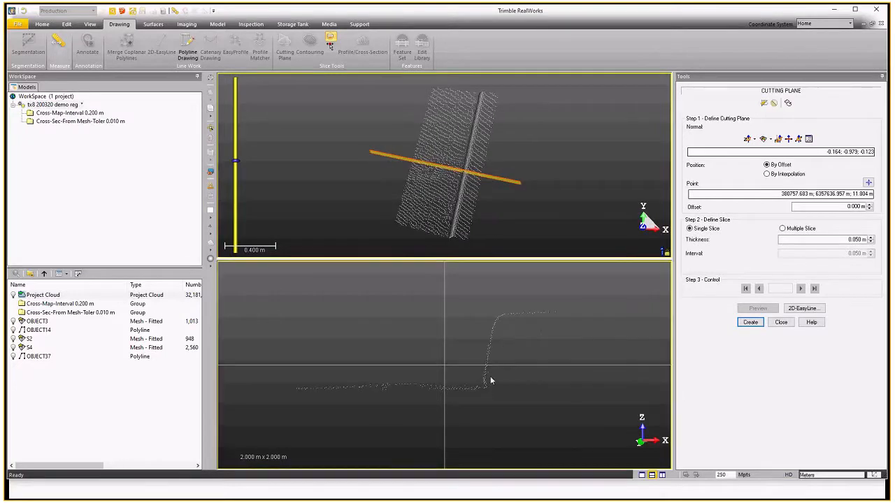
Trace the curb profile with a 2D-EasyLine polyline in the section view, apply it and create the cut.
click(798, 309)
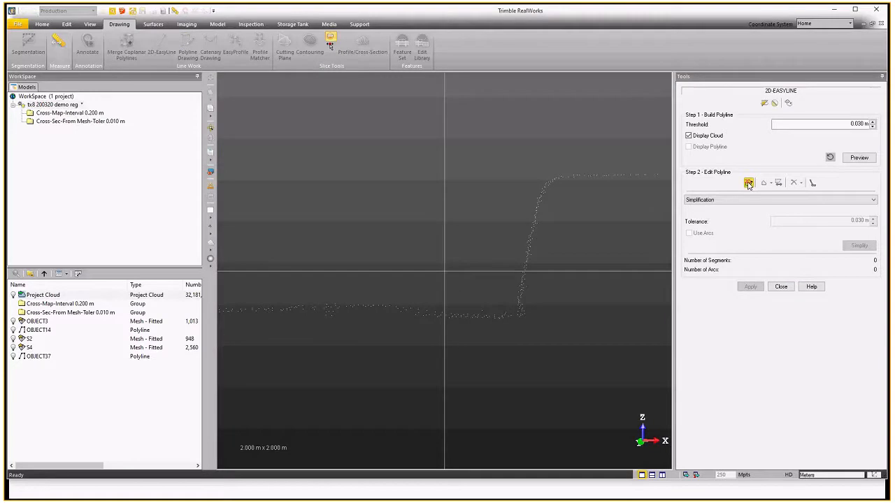
click(747, 183)
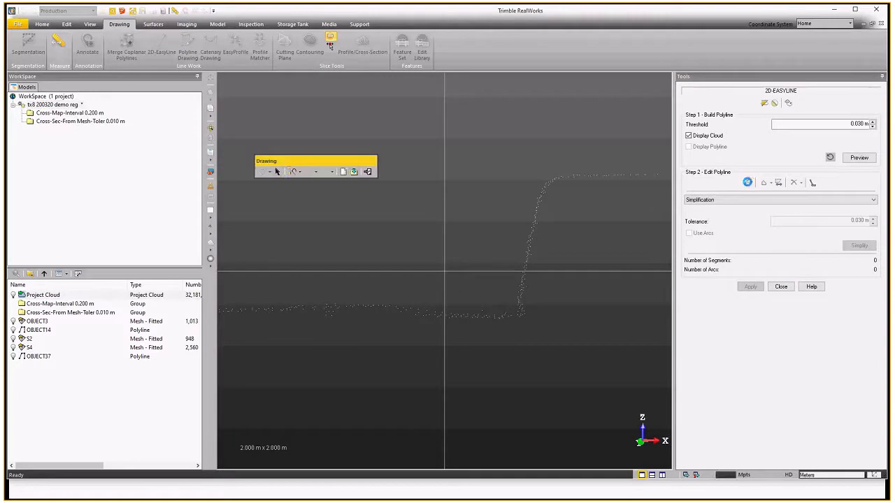
click(655, 175)
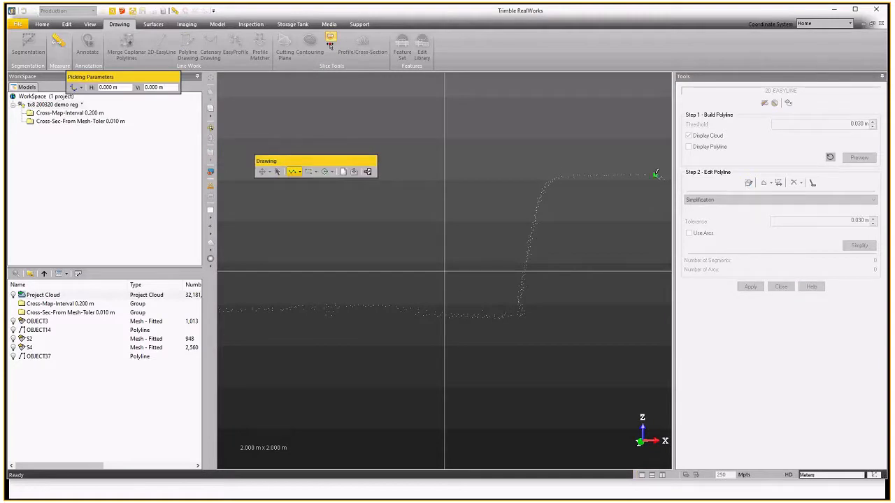
click(557, 176)
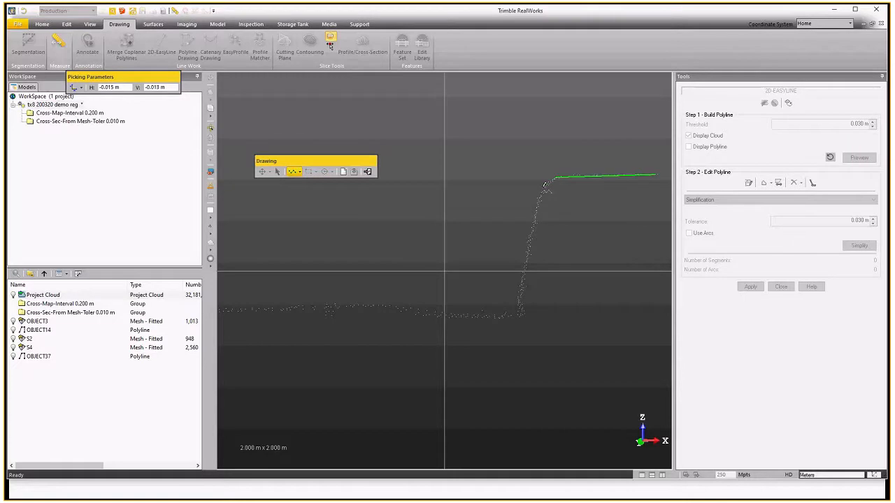
click(521, 315)
click(363, 306)
right_click(375, 280)
click(393, 300)
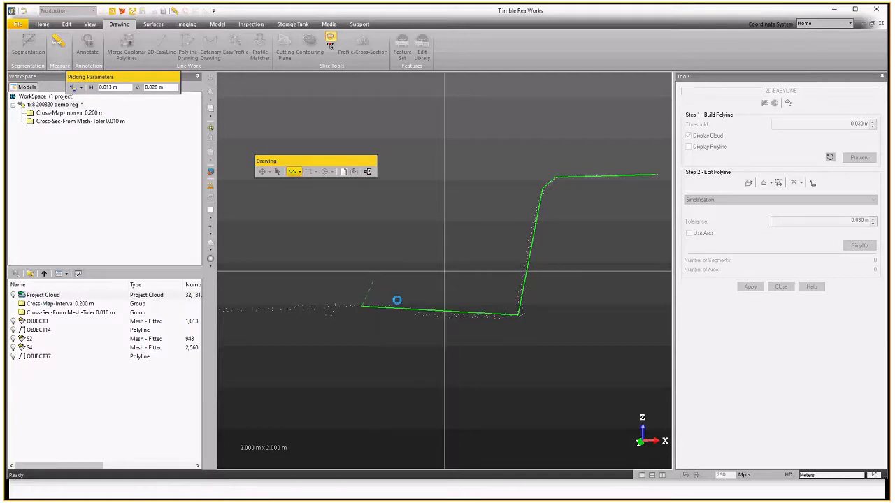
click(367, 171)
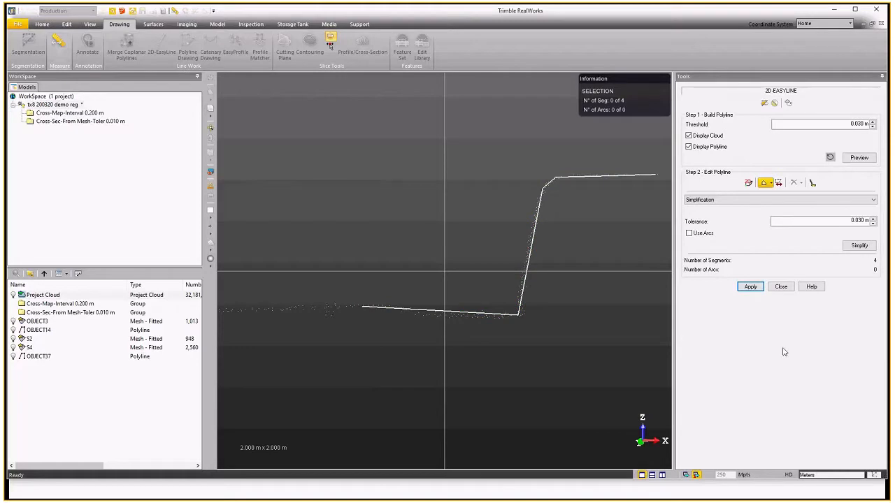
click(749, 287)
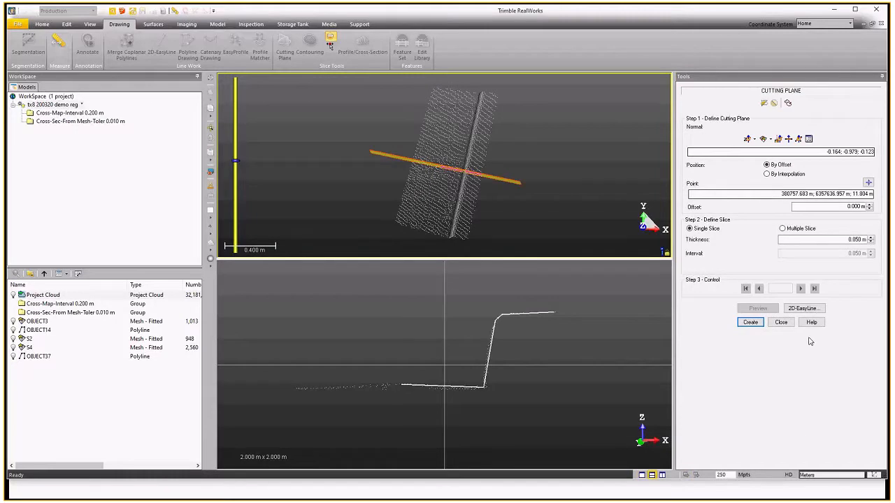
click(749, 322)
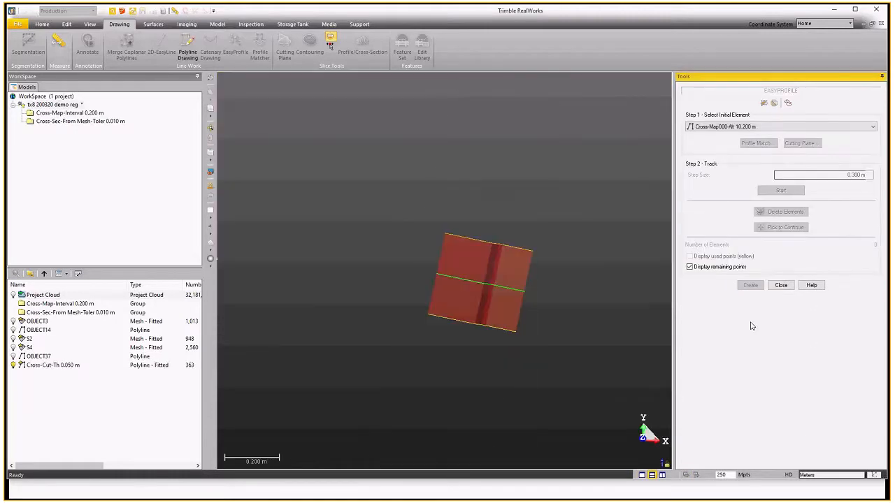
Start EasyProfile tracking along the curb with a 0.300 m step size.
scroll(519, 274, down, 1)
scroll(520, 305, down, 1)
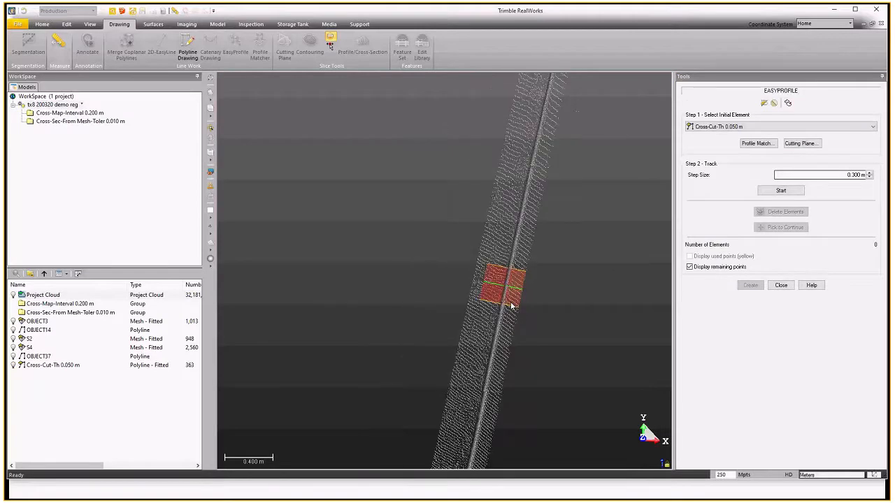
scroll(516, 273, down, 2)
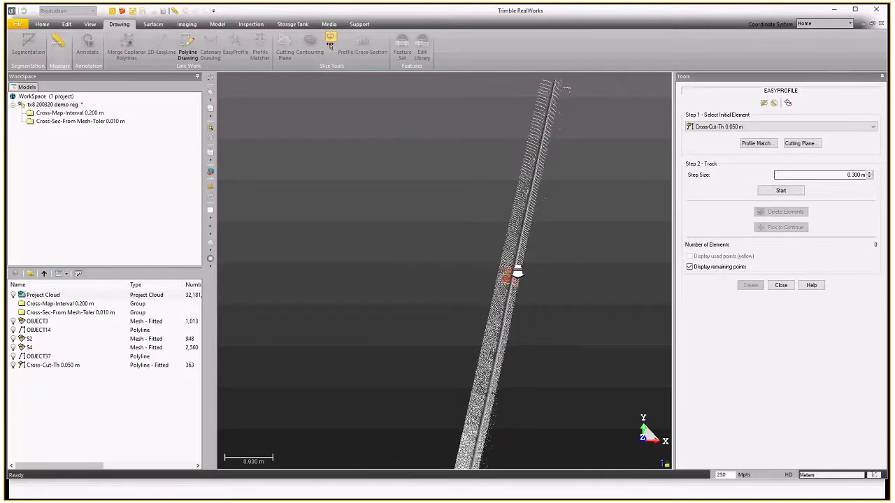
scroll(518, 273, down, 2)
scroll(518, 382, down, 1)
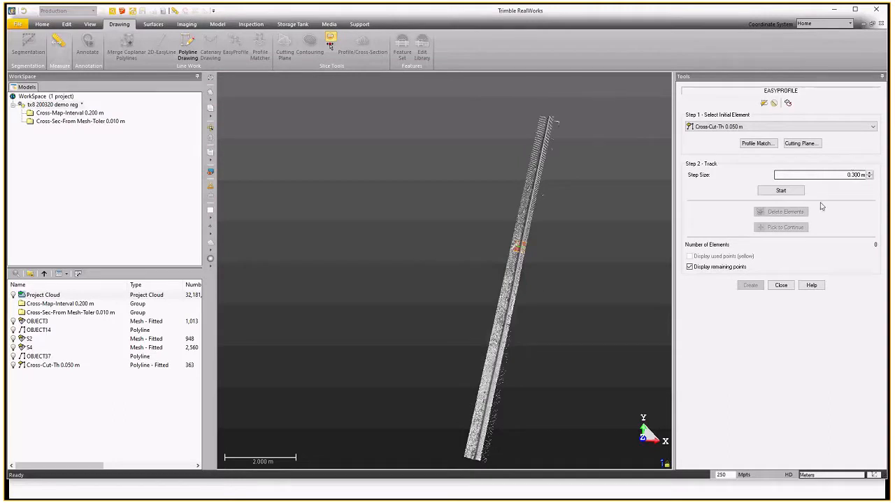
click(781, 190)
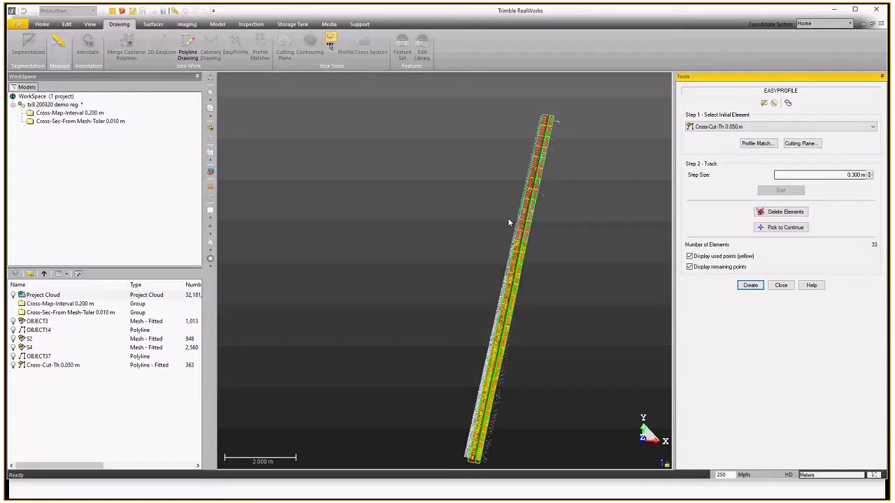
Create the tracked EasyProfile sections, close the tool, and display the project cloud.
drag(522, 347, 565, 278)
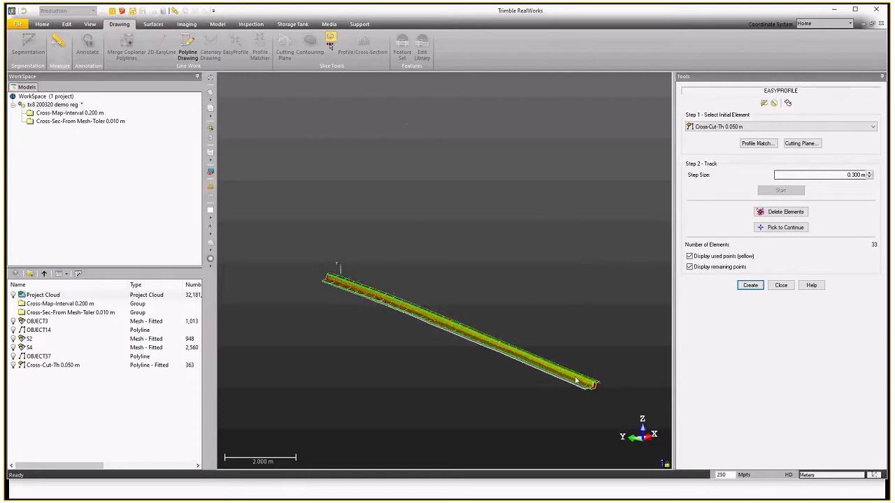
scroll(592, 385, up, 5)
scroll(591, 385, down, 4)
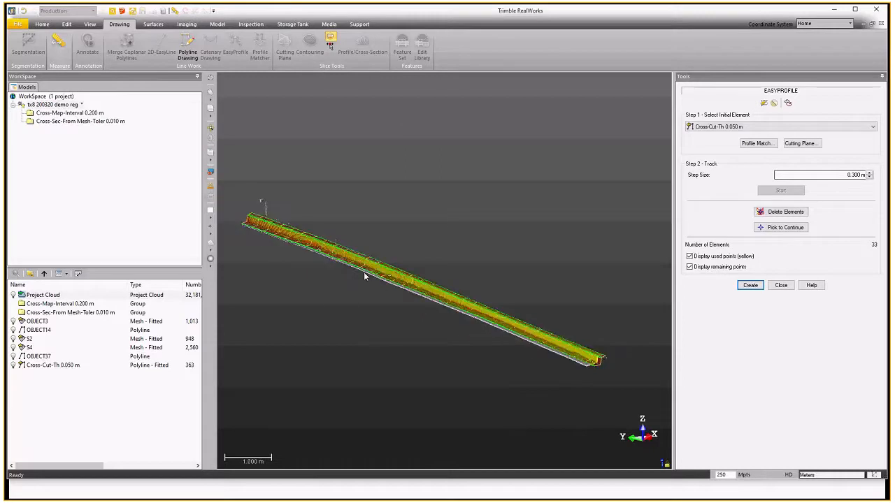
scroll(364, 272, up, 4)
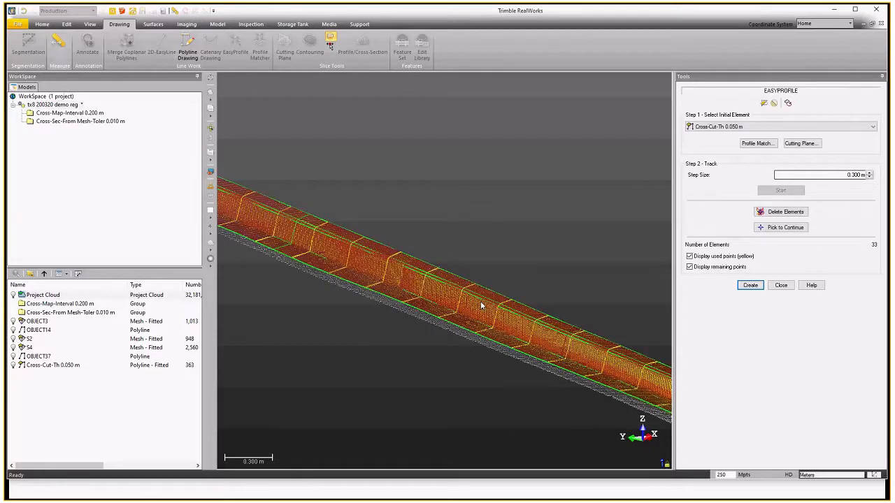
scroll(552, 339, down, 4)
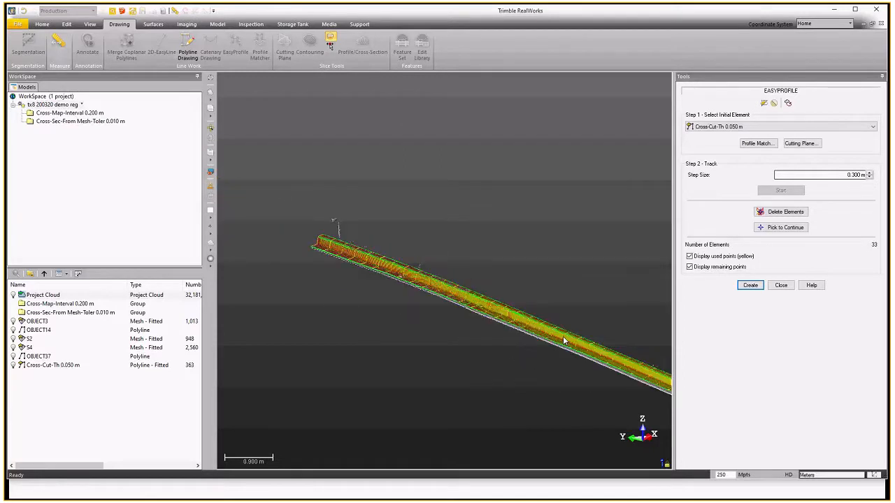
scroll(337, 246, up, 3)
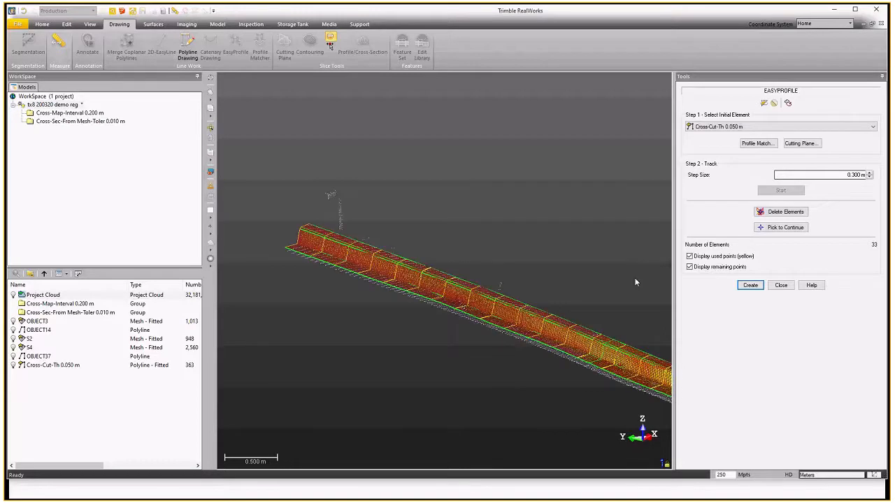
click(750, 286)
click(781, 286)
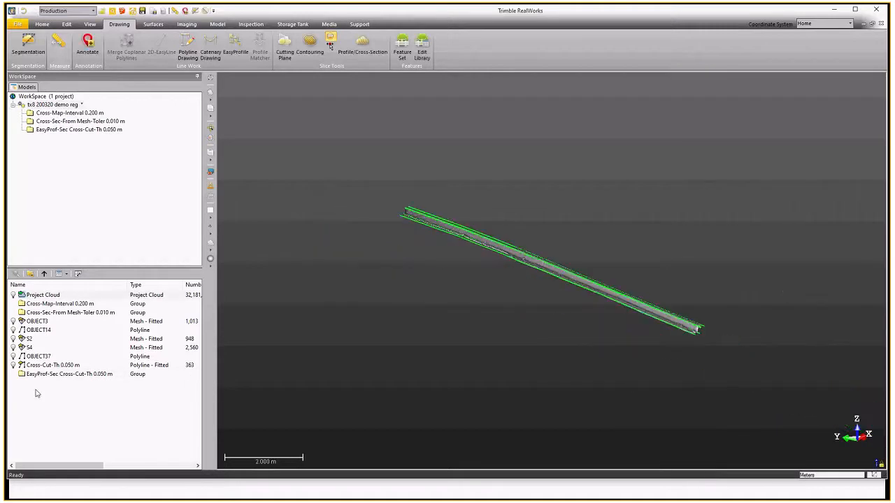
click(14, 295)
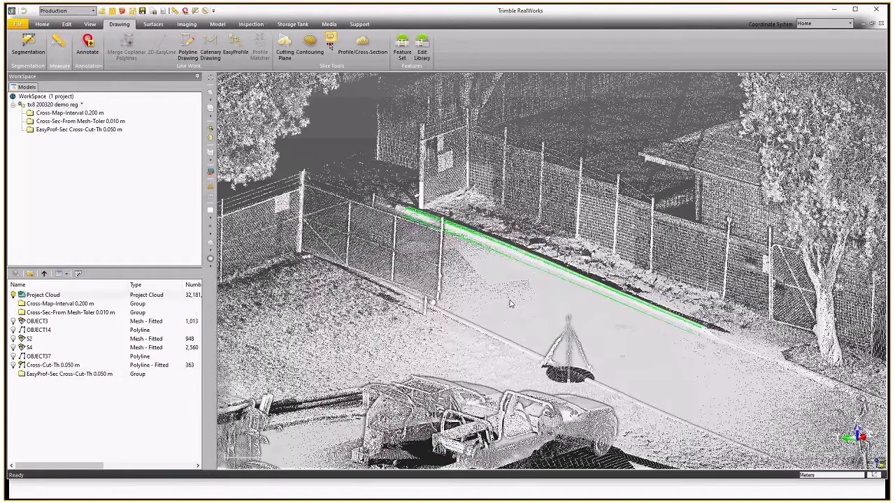
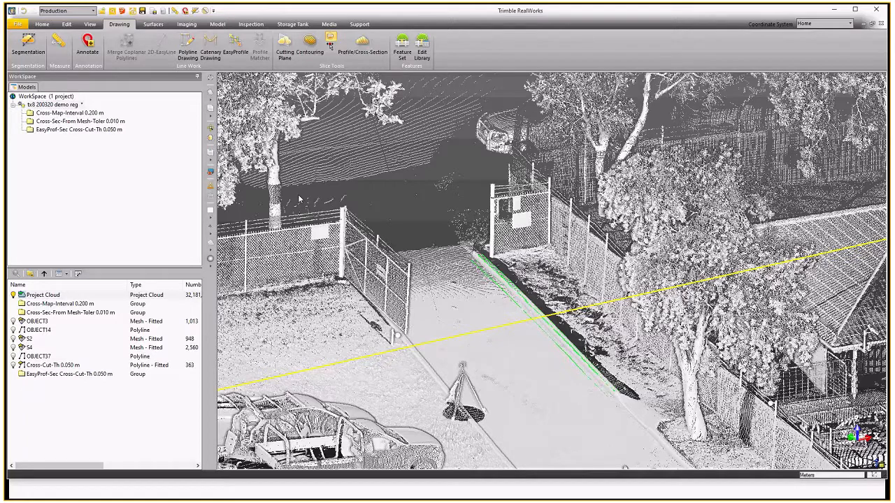
Open the ALS powerstation project and select the Merge cloud.
key(alt+f)
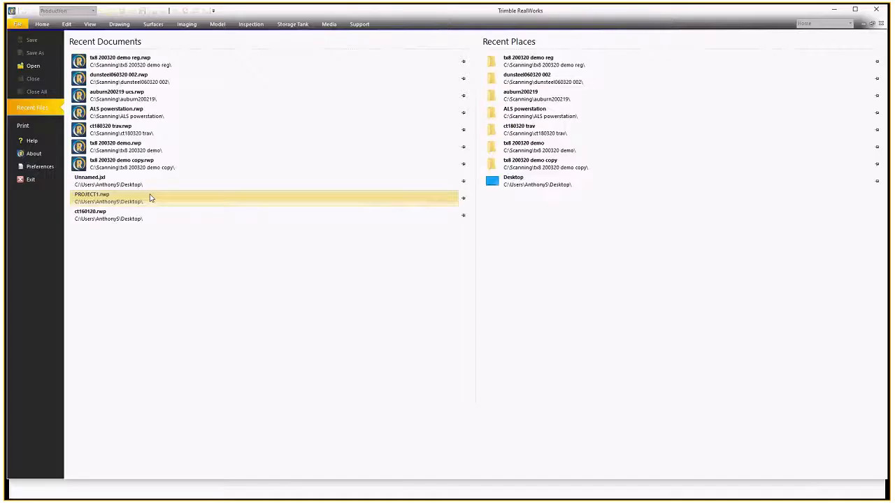
click(140, 112)
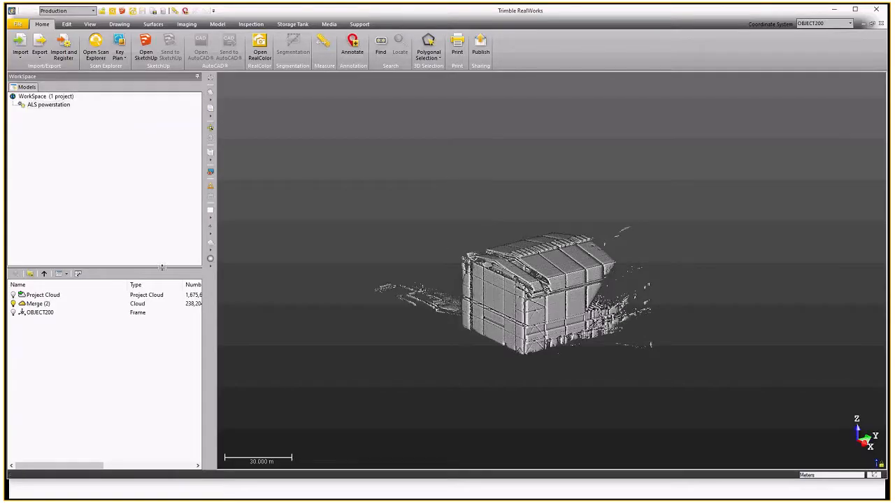
click(60, 306)
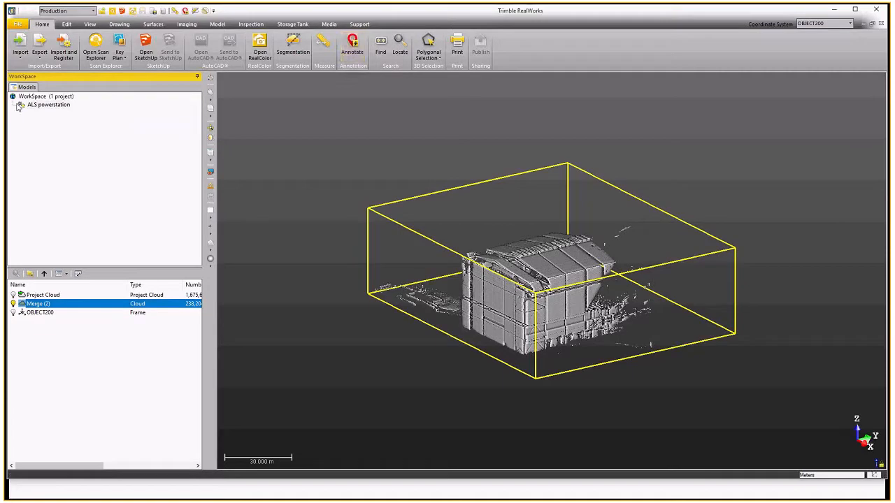
Start EasyPipe and extract the initial cylinder on the horizontal pipe spanning the doorway.
click(89, 23)
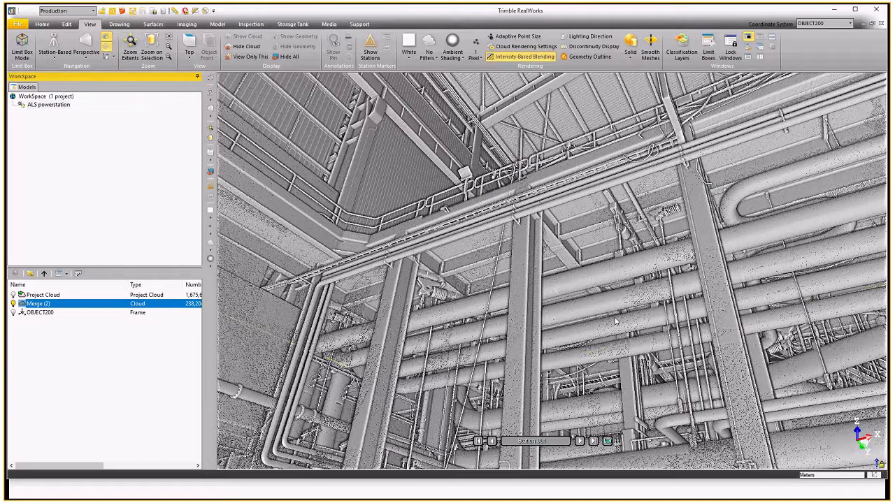
click(218, 24)
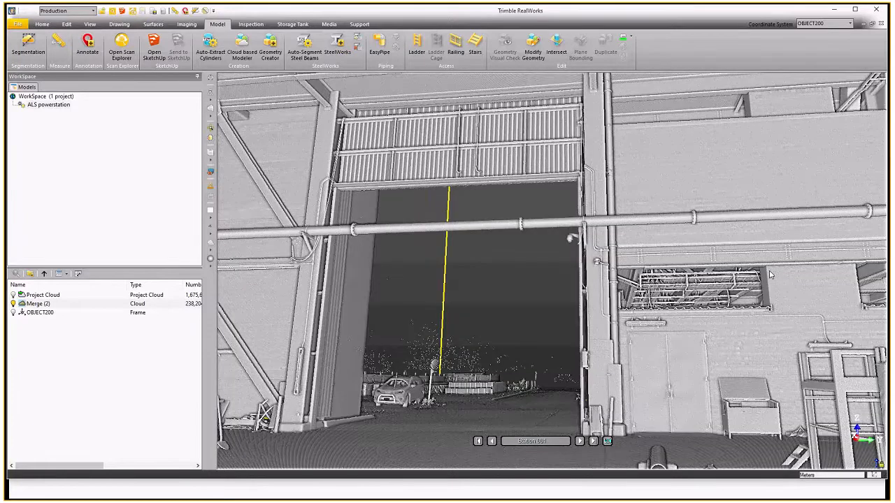
scroll(451, 279, up, 1)
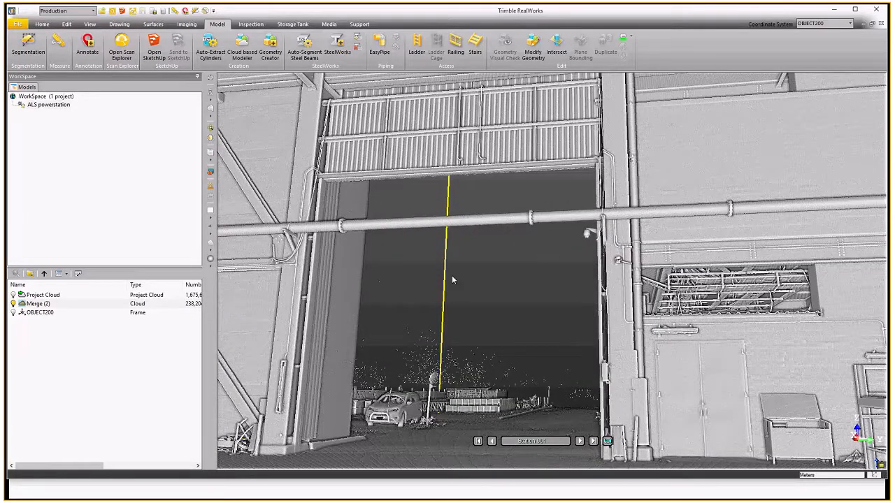
click(381, 42)
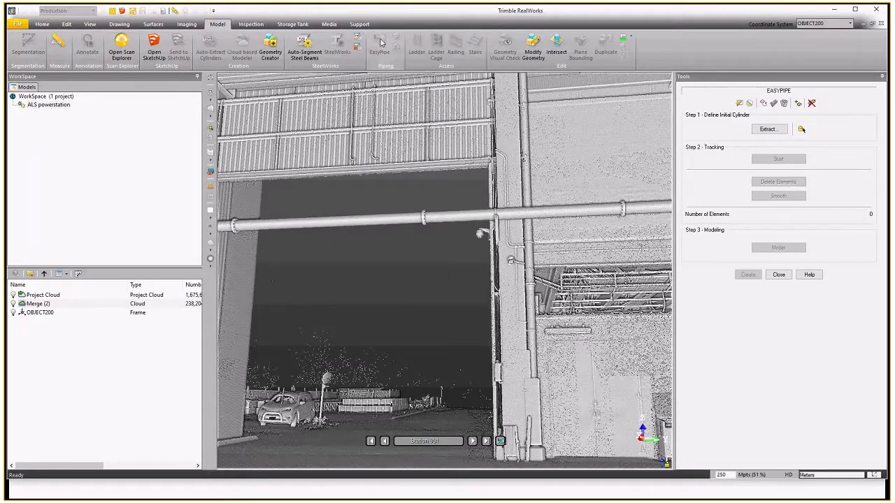
click(769, 130)
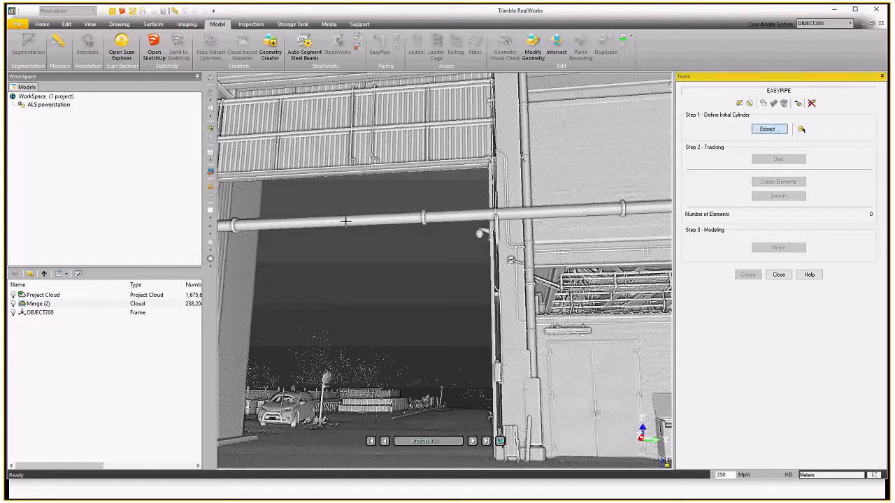
click(347, 221)
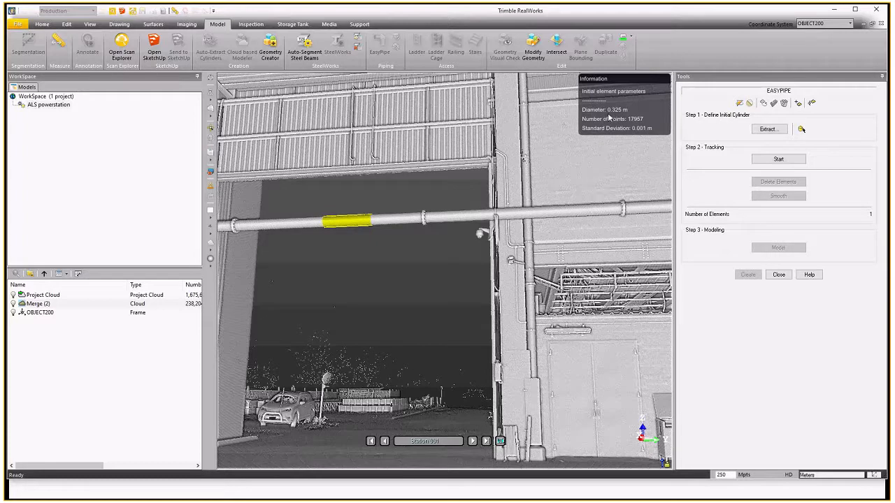
Start EasyPipe tracking along the pipe and pick to continue on its far section.
scroll(462, 160, down, 2)
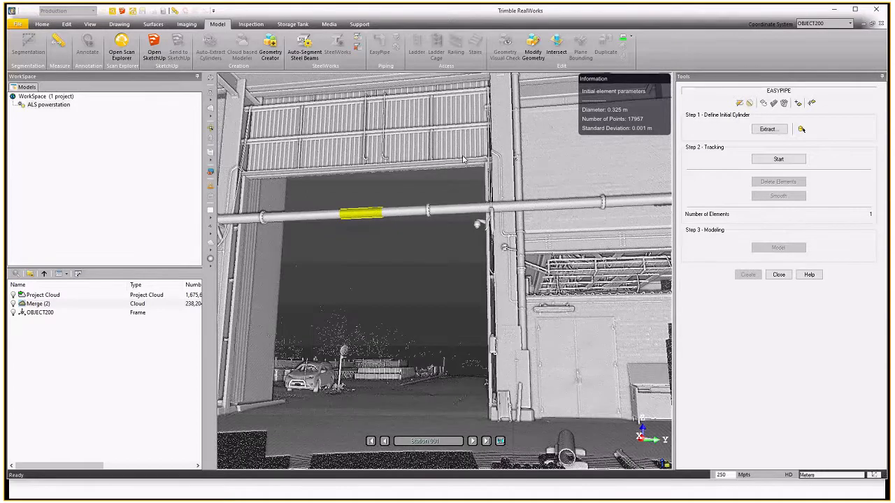
scroll(462, 160, down, 5)
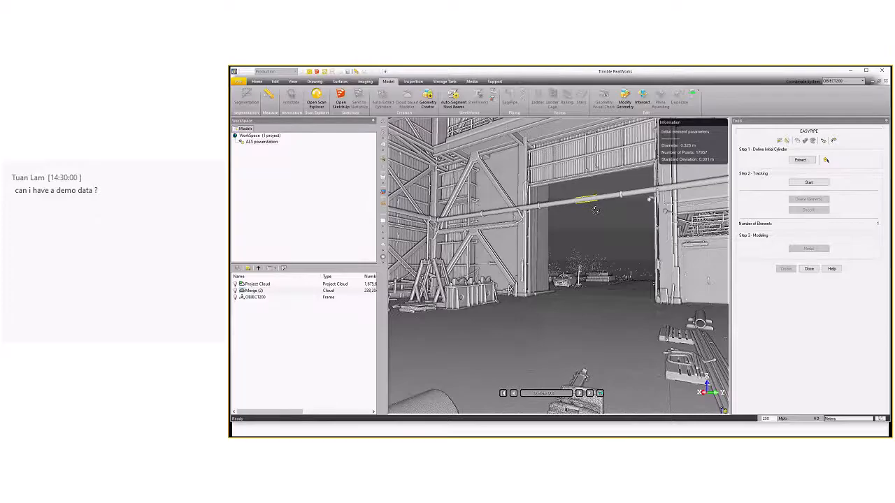
drag(595, 210, 574, 210)
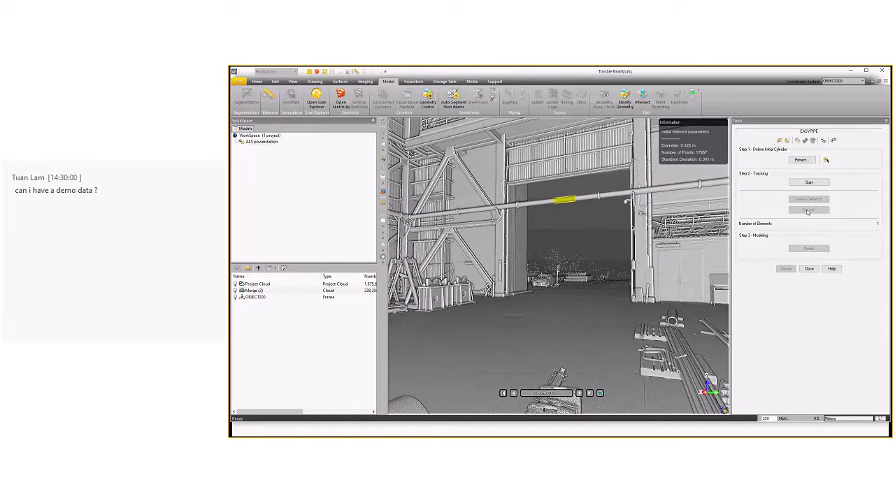
click(808, 182)
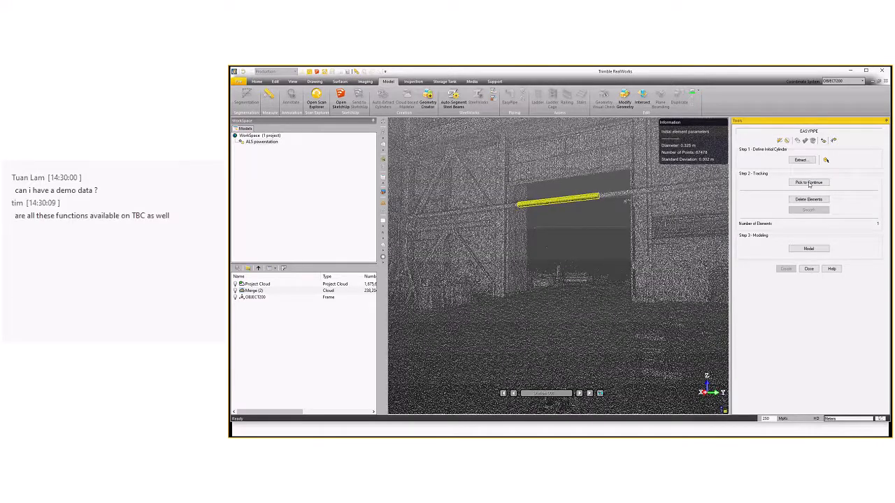
drag(628, 211, 484, 188)
click(808, 182)
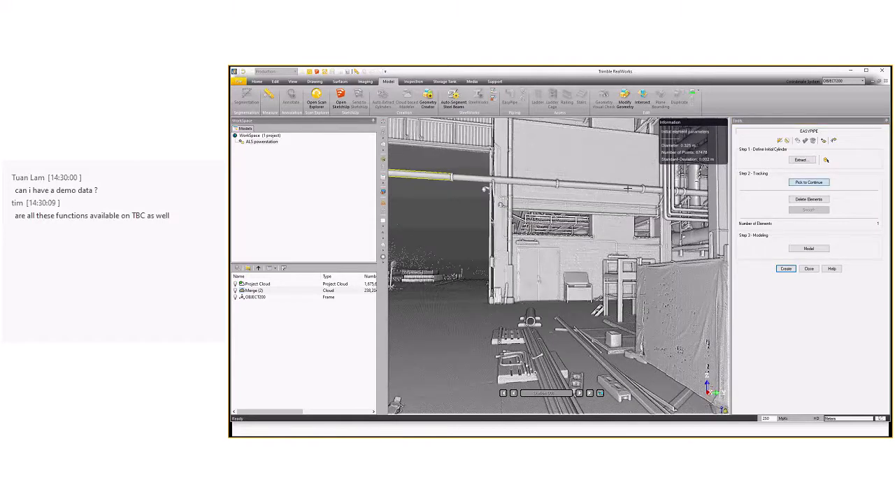
scroll(628, 188, down, 2)
click(628, 189)
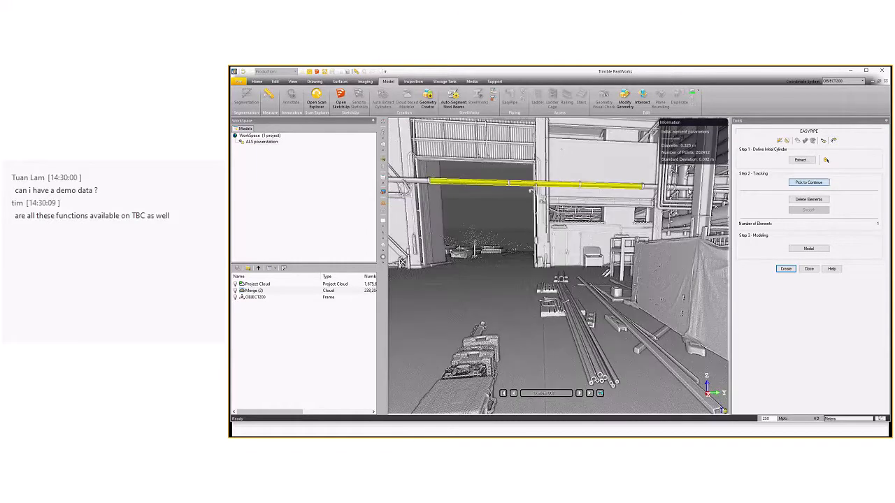
Continue tracking the pipe by picking its segment beyond the bend.
click(530, 190)
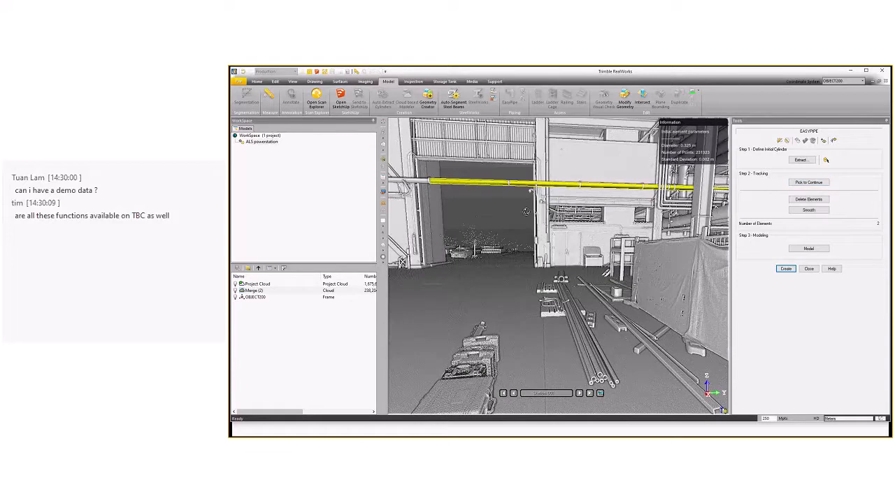
click(803, 182)
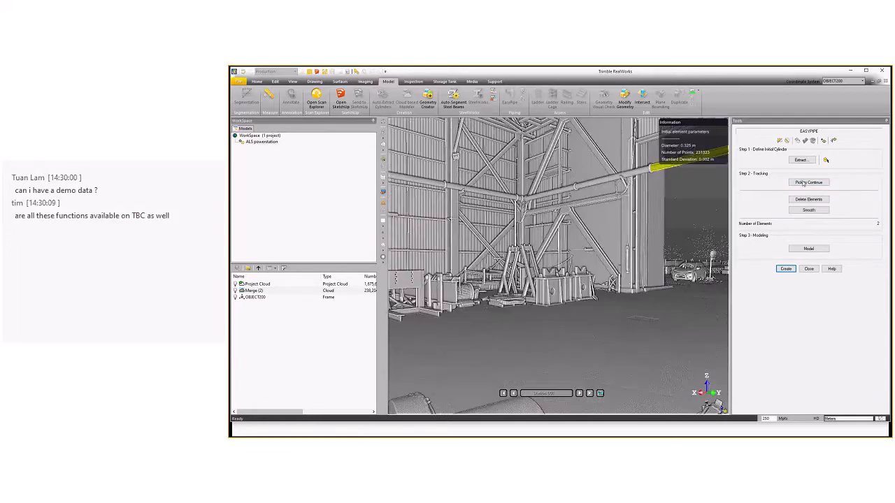
click(803, 182)
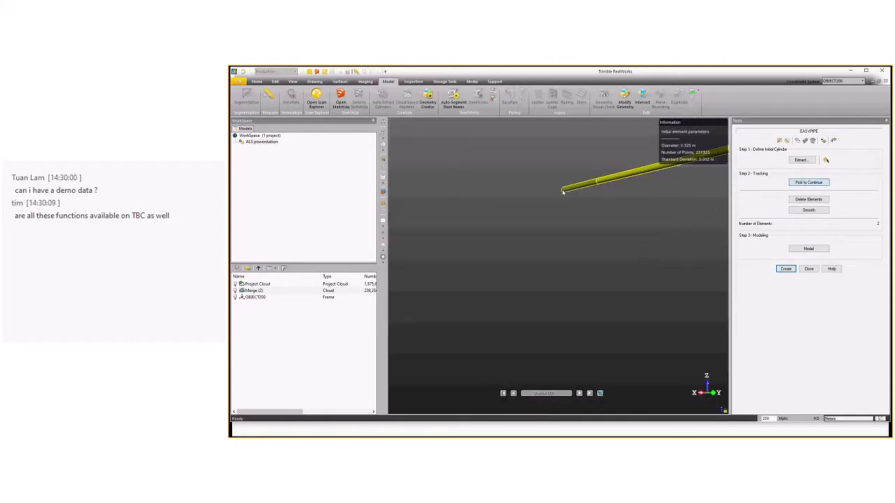
click(562, 191)
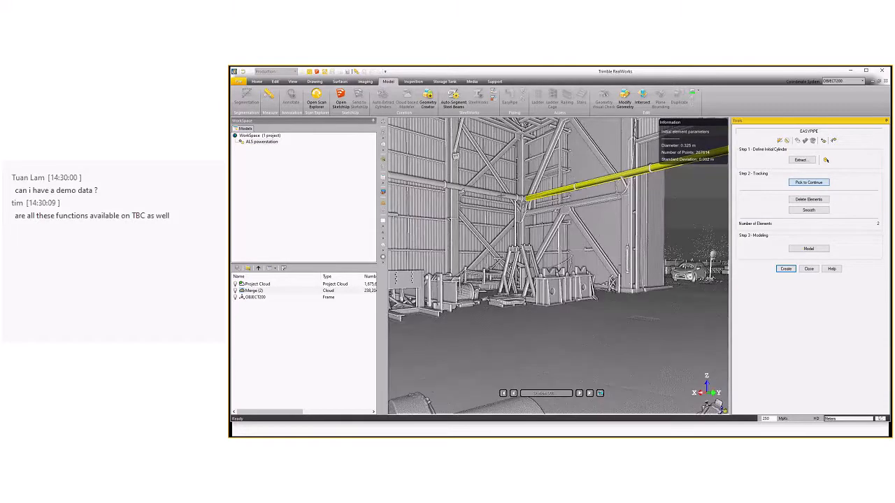
click(492, 193)
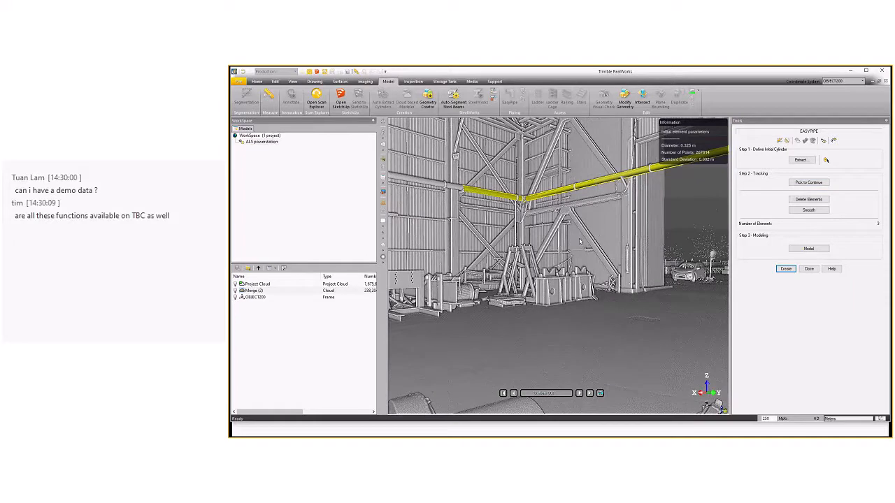
Smooth and model the tracked pipe elements, create the pipe run, and close EasyPipe.
scroll(523, 198, up, 3)
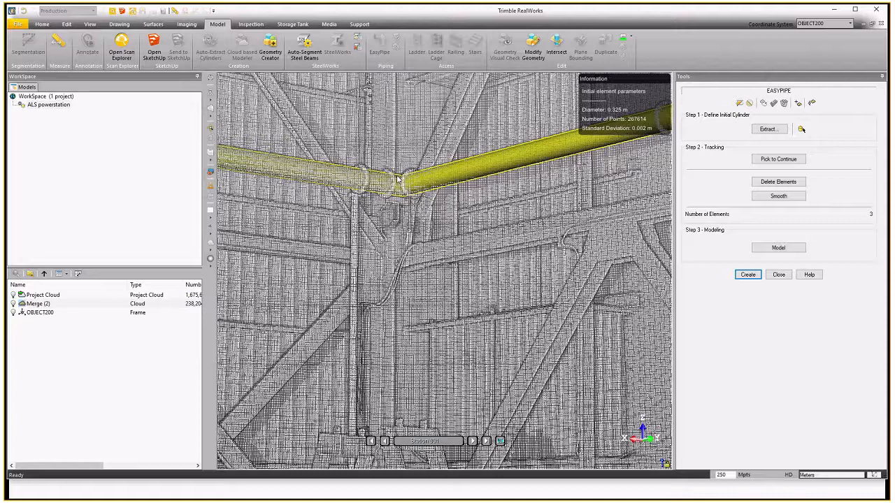
scroll(523, 197, up, 5)
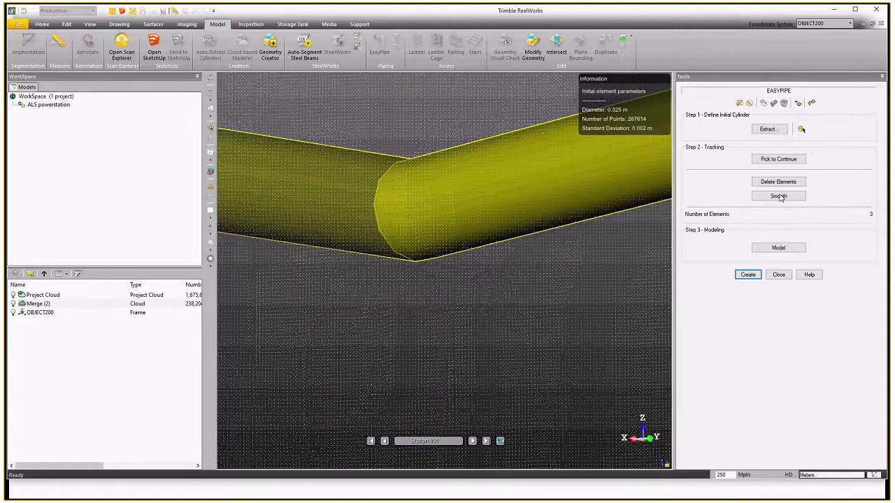
click(777, 196)
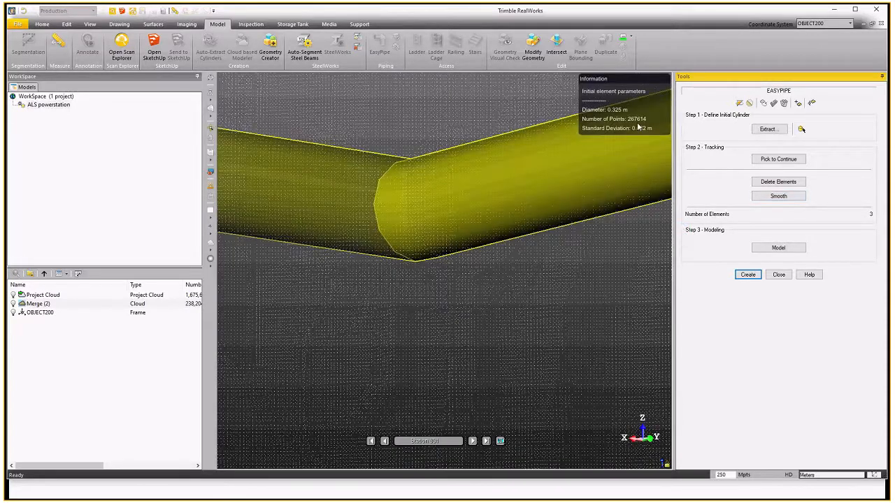
click(779, 248)
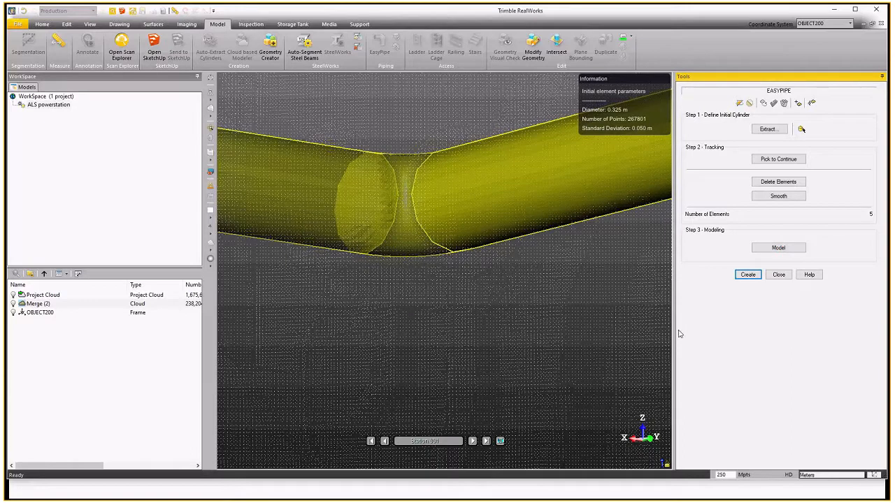
click(745, 277)
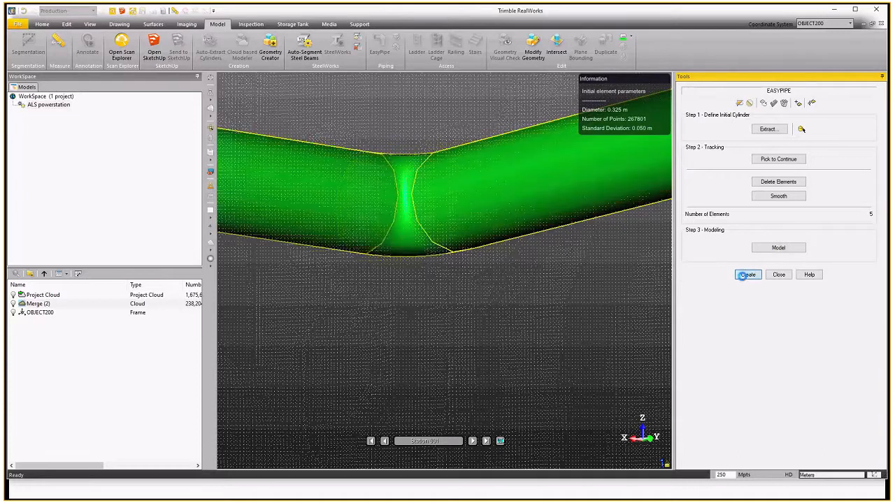
click(779, 274)
click(491, 231)
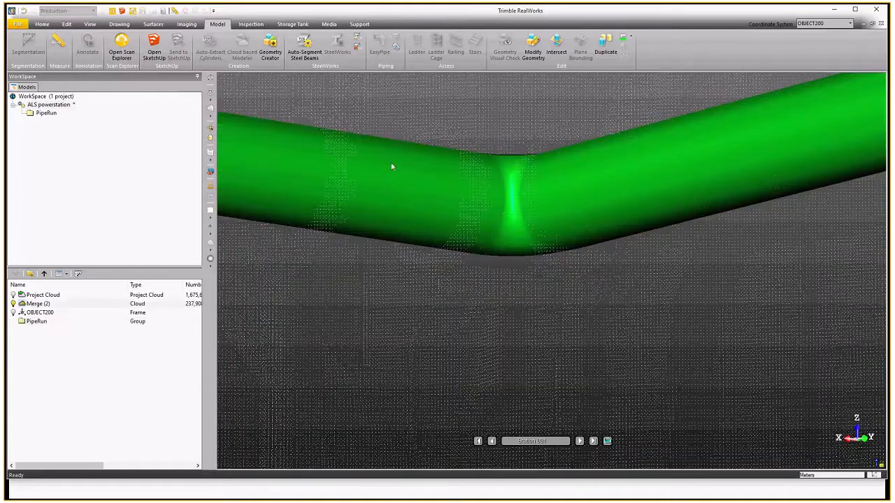
drag(500, 185, 507, 204)
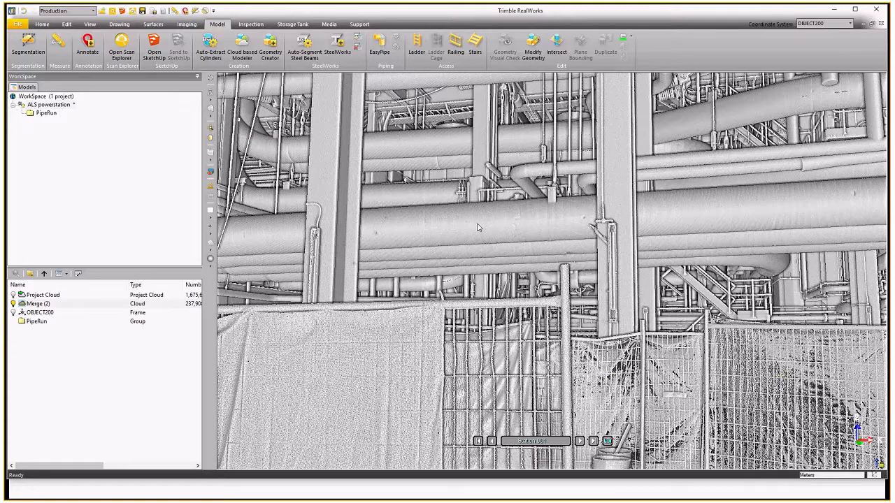
drag(272, 216, 487, 238)
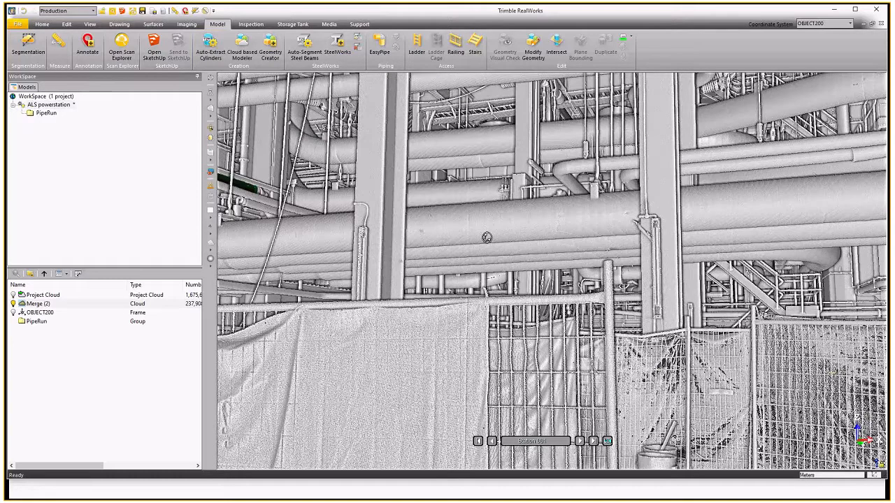
drag(487, 237, 444, 274)
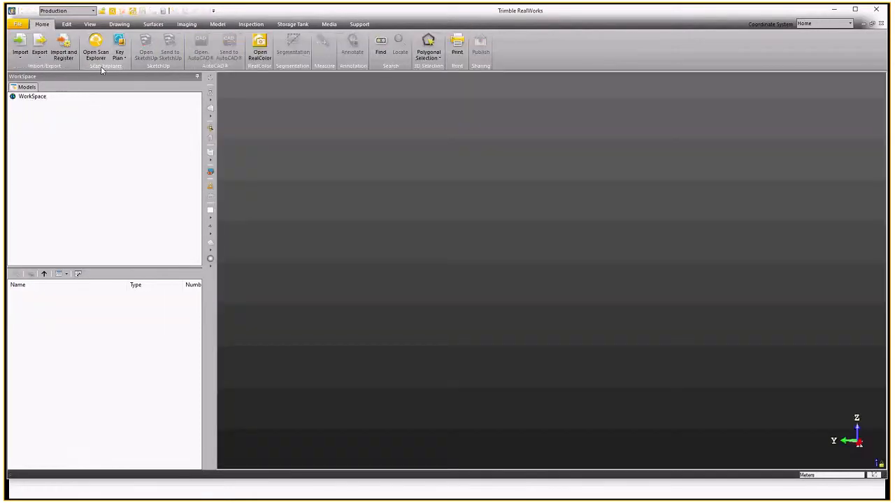
Open the auburn200219 ucs project and switch into the scan station's view.
click(17, 24)
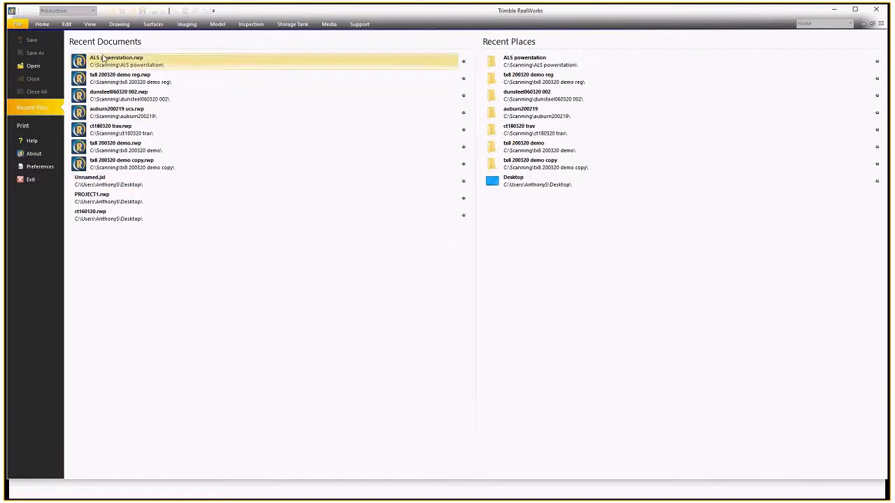
click(112, 183)
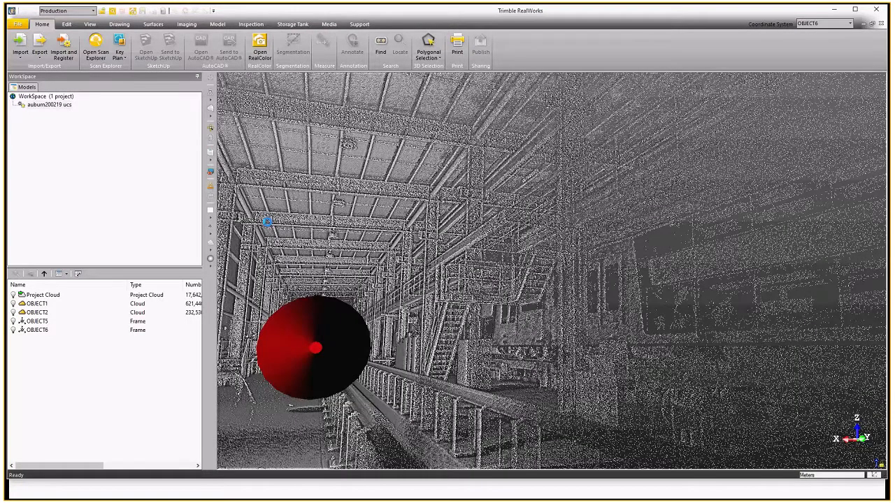
double_click(315, 347)
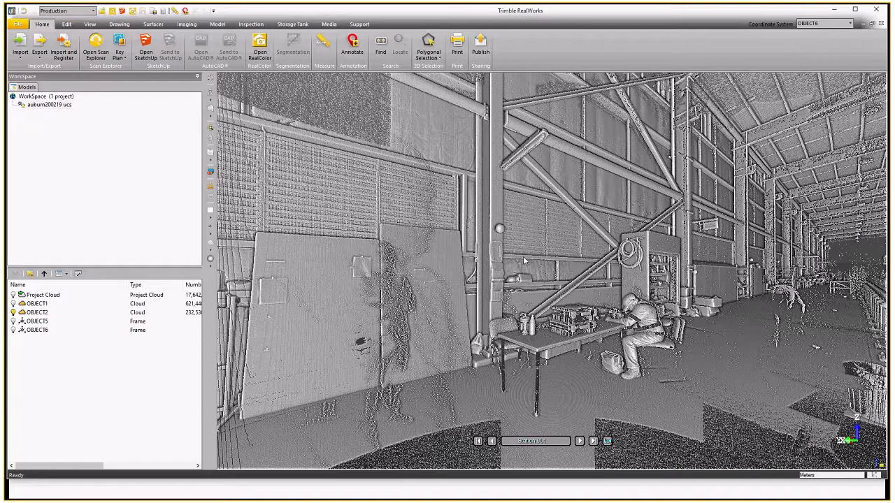
drag(524, 261, 496, 269)
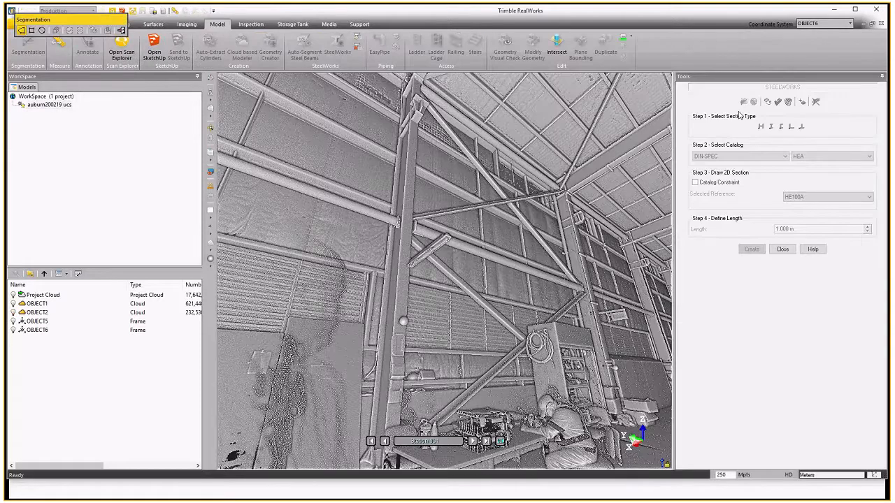
Segment the point cloud with a fence around the vertical column, keeping only the points inside.
click(389, 142)
click(419, 124)
click(408, 311)
double_click(381, 308)
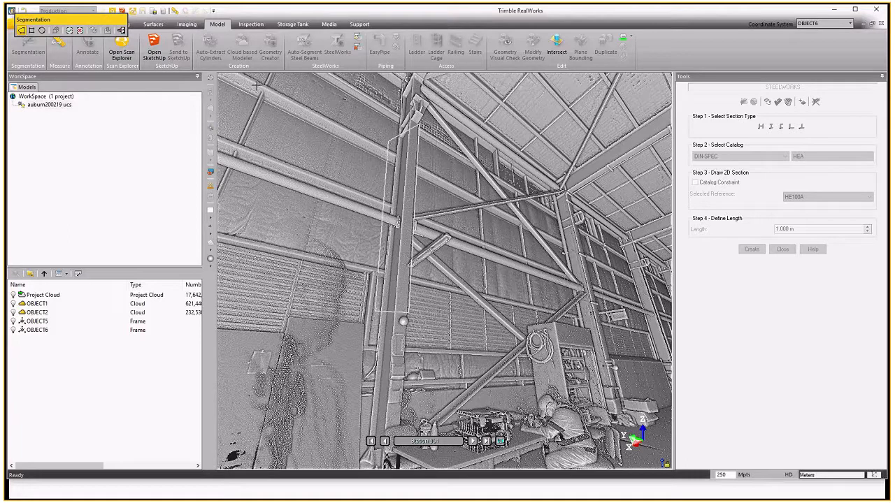
click(69, 31)
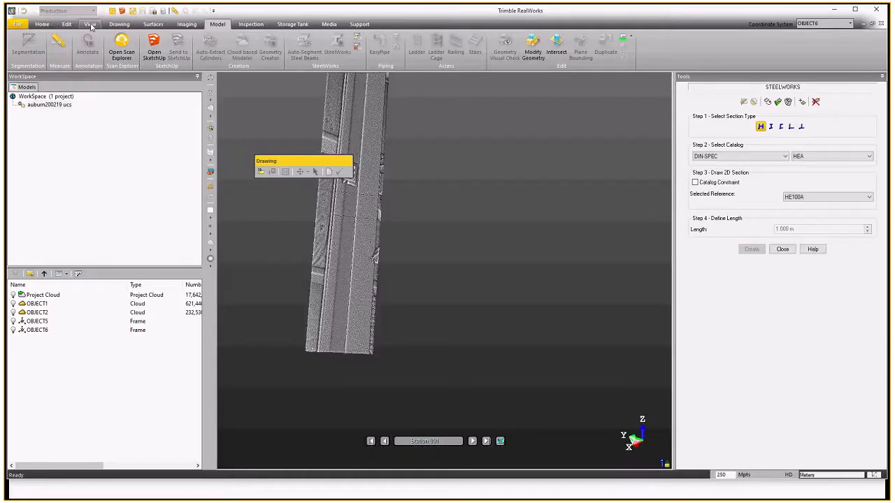
click(90, 24)
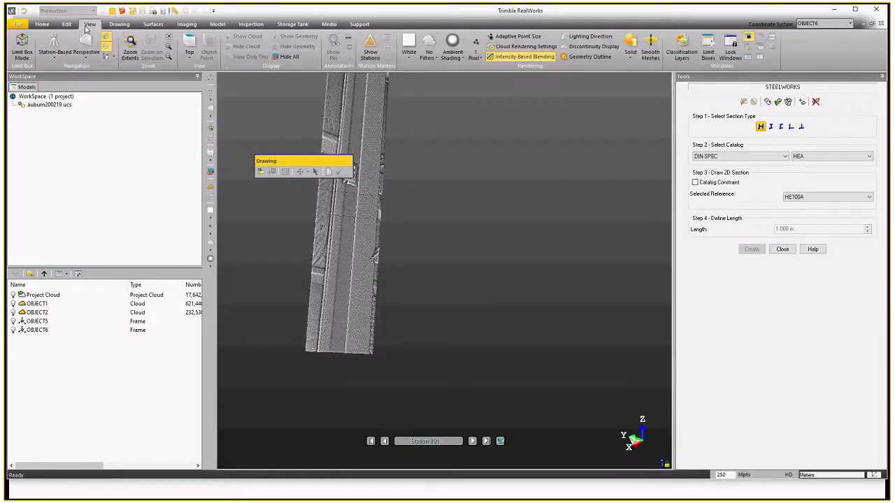
Switch to a top view of the isolated column and select the AISC-SPEC steel catalog.
click(62, 60)
click(65, 68)
click(172, 46)
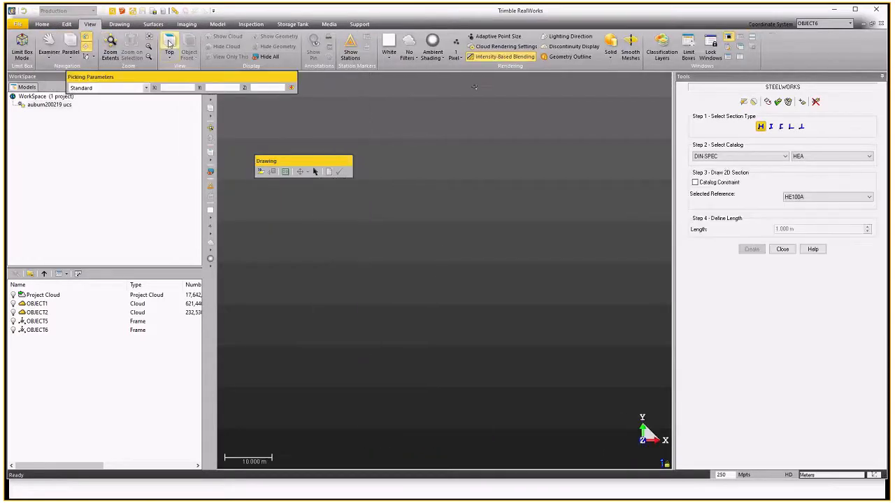
click(109, 48)
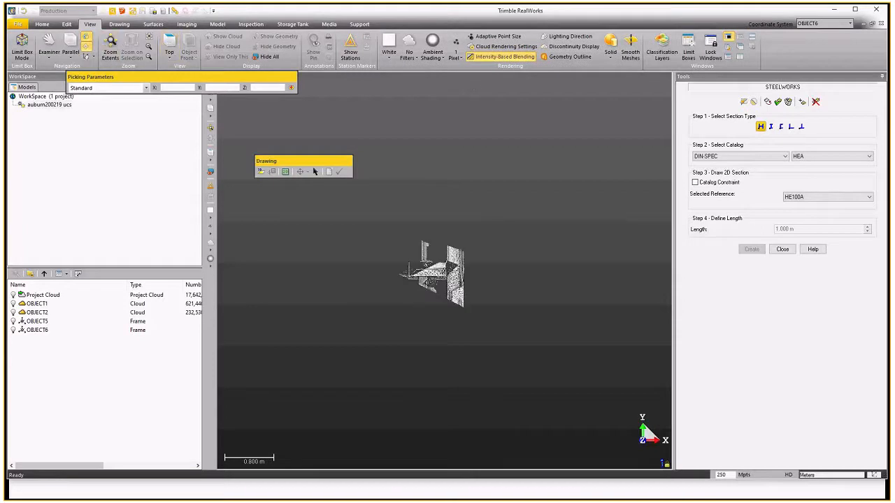
scroll(428, 270, up, 7)
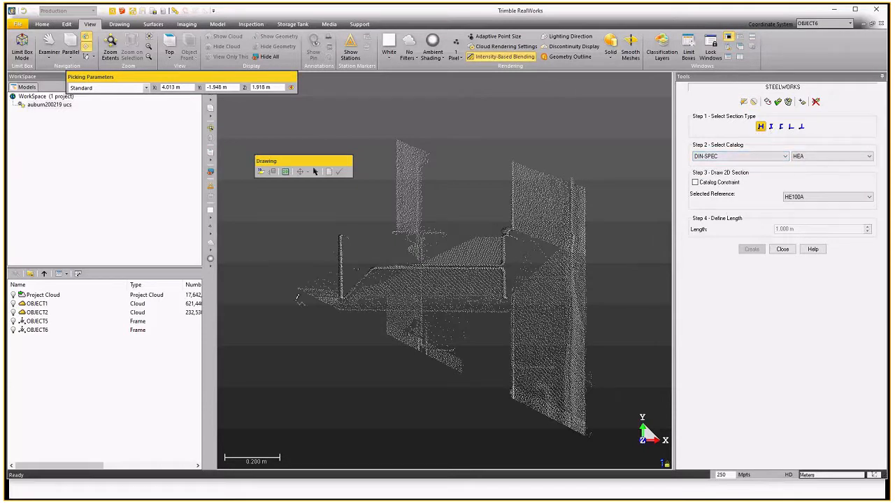
click(785, 156)
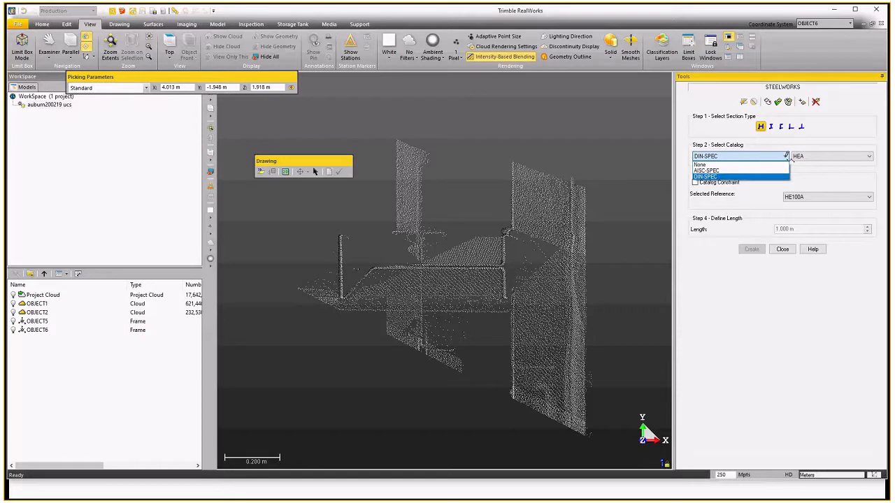
click(707, 171)
click(711, 171)
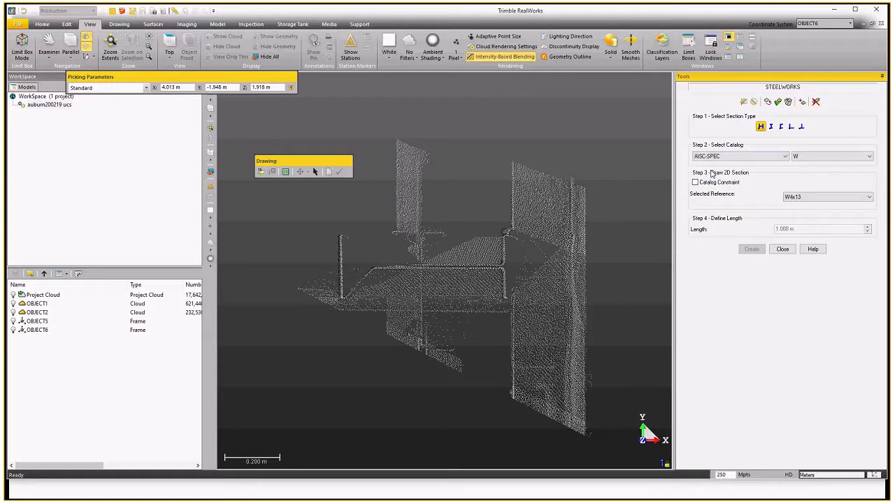
Draw the 2D section fitted to the column's cross-section, create the steel column, and close SteelWorks.
click(285, 172)
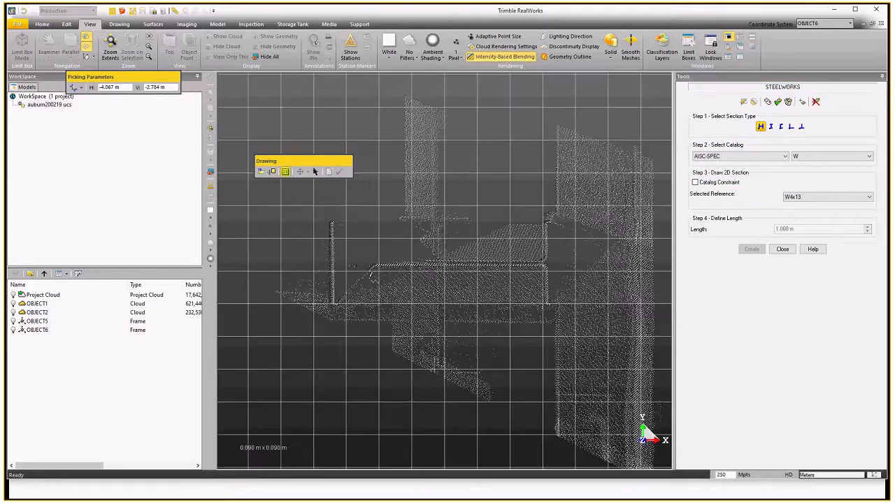
scroll(350, 243, up, 3)
click(323, 214)
scroll(338, 277, down, 3)
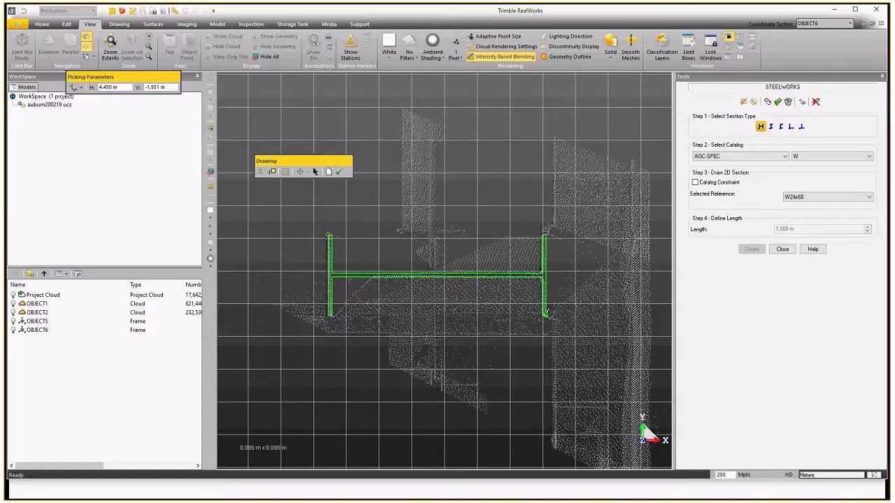
click(339, 171)
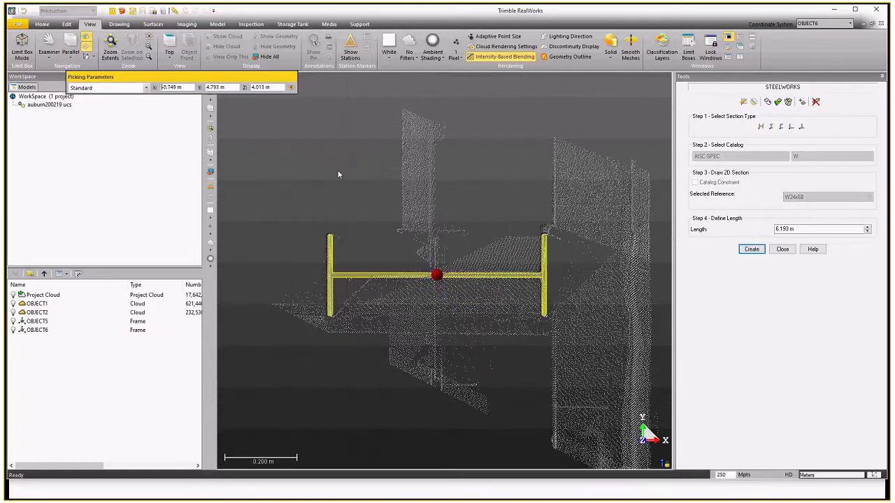
click(749, 248)
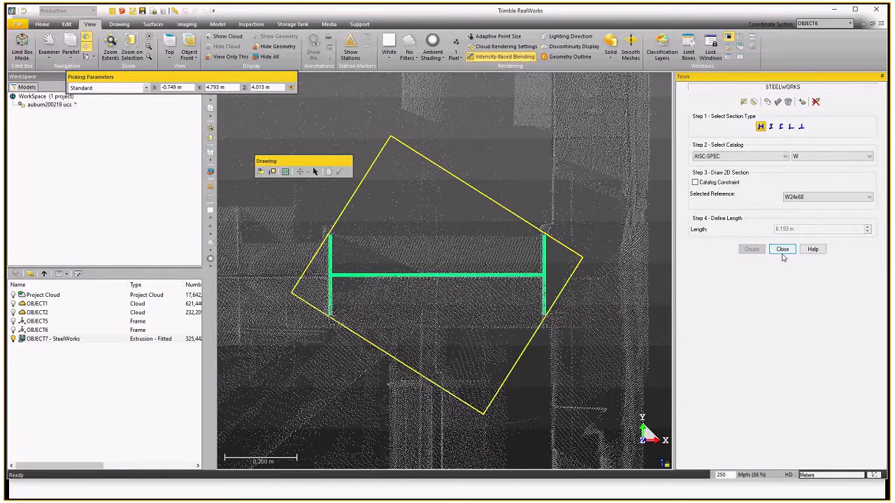
click(782, 250)
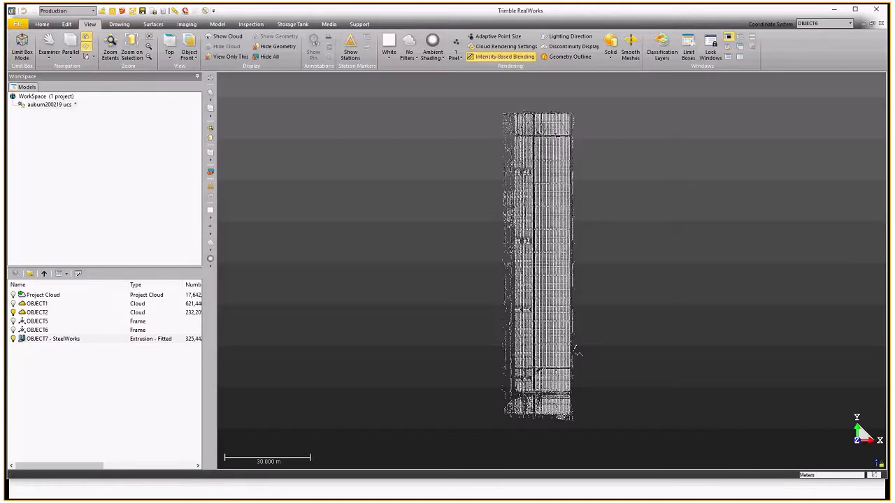
Set the Duplicator to copy the column along a 3D direction with a quantity of 11.
double_click(577, 125)
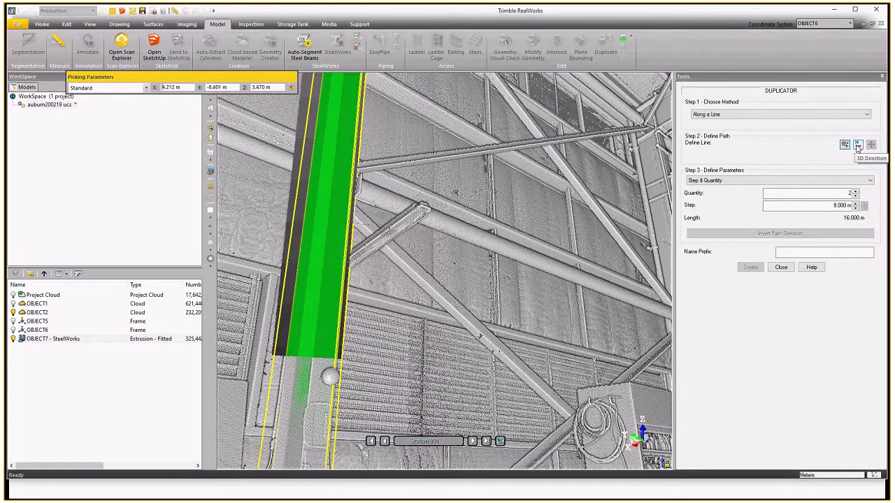
click(857, 144)
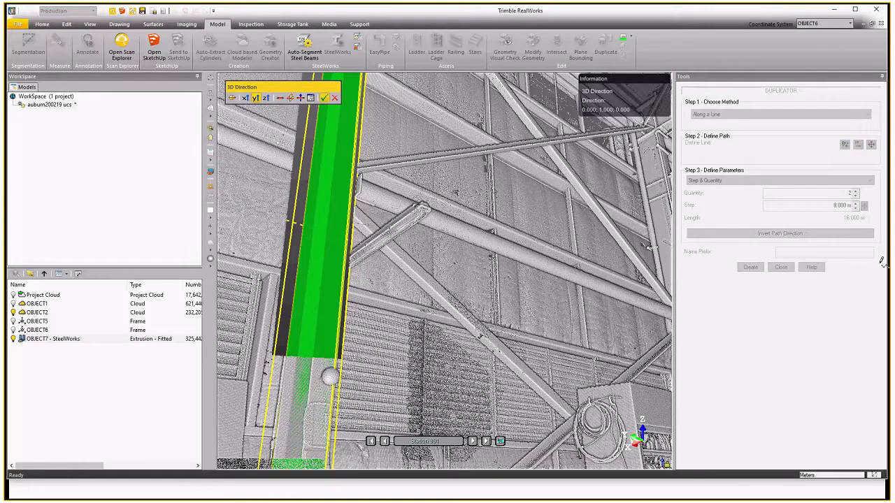
key(Return)
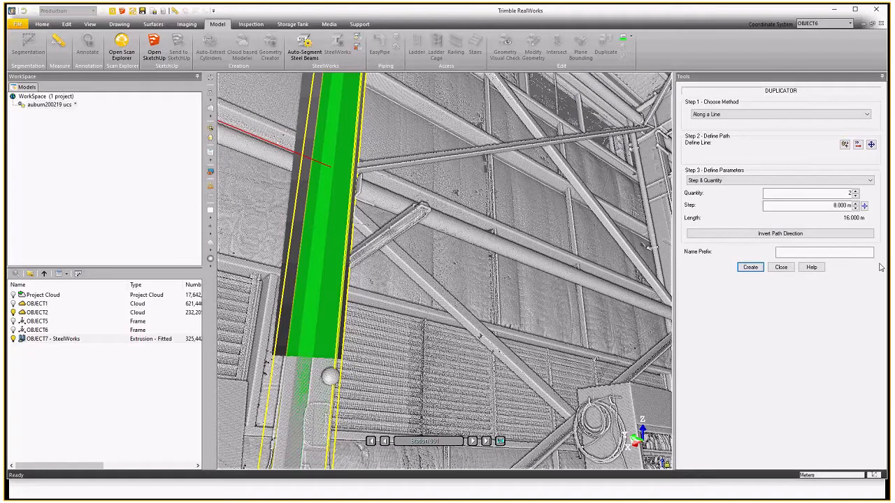
click(855, 191)
click(856, 191)
click(855, 191)
click(855, 190)
click(856, 191)
click(856, 191)
click(856, 191)
click(855, 191)
click(856, 191)
Invert the path direction and create the duplicated columns.
scroll(597, 236, down, 1)
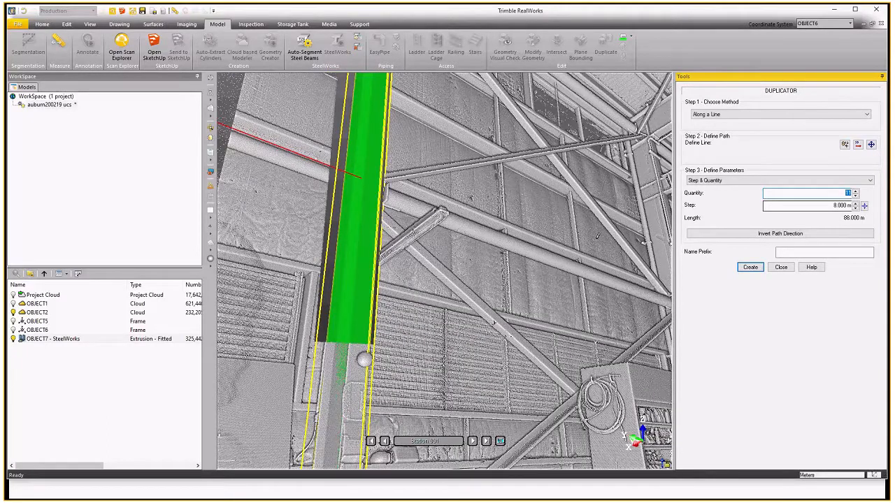
scroll(597, 236, down, 5)
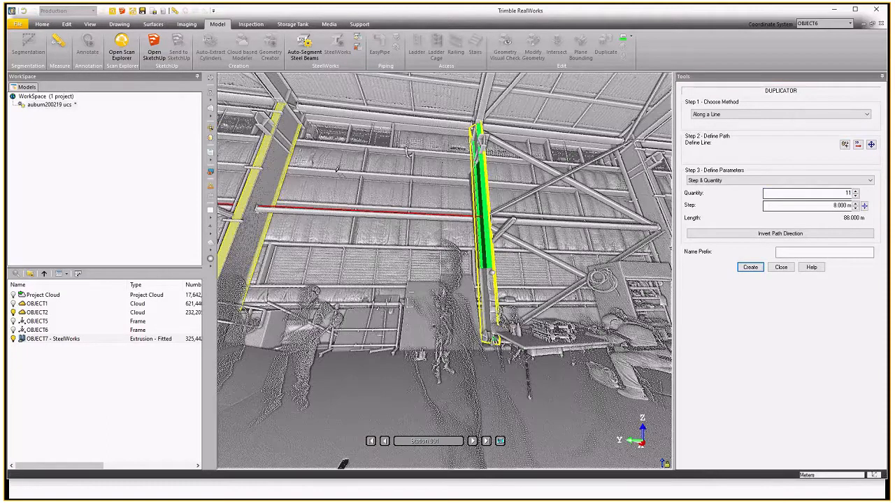
click(780, 233)
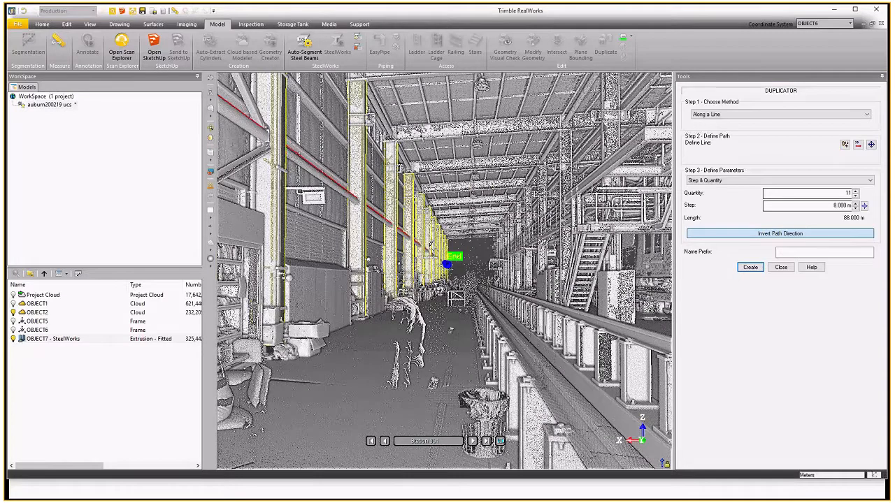
click(749, 268)
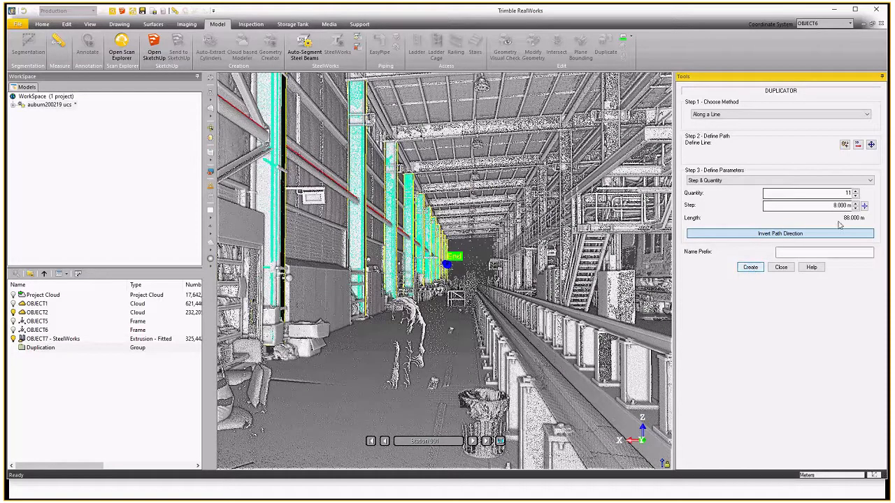
Set the quantity to 2, invert the path direction, create a second duplication, and close the Duplicator.
click(855, 196)
click(854, 196)
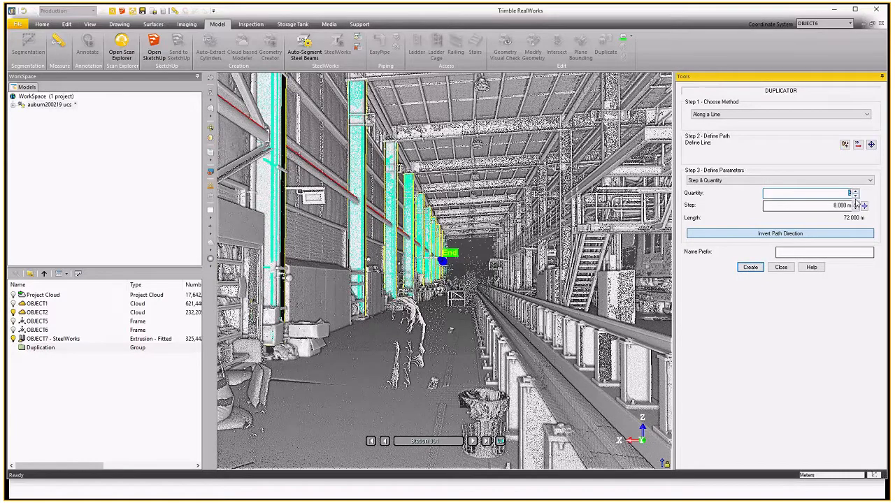
click(854, 196)
click(782, 239)
drag(244, 210, 330, 214)
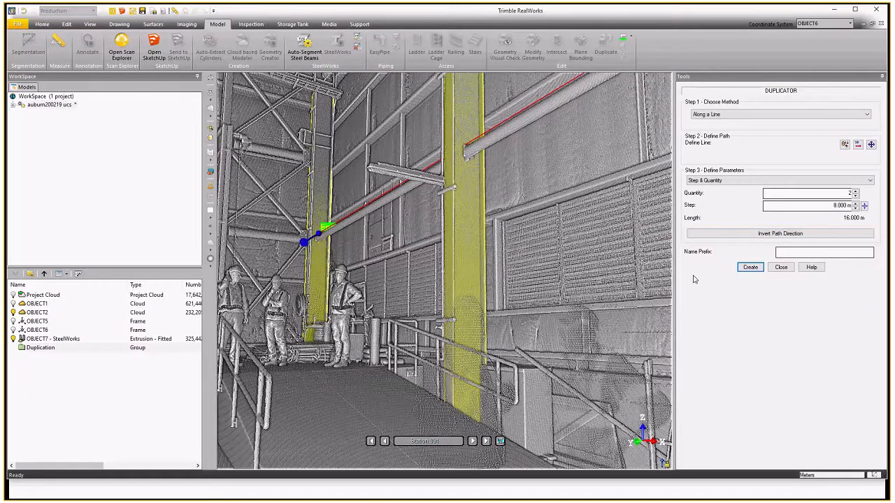
click(749, 267)
click(782, 268)
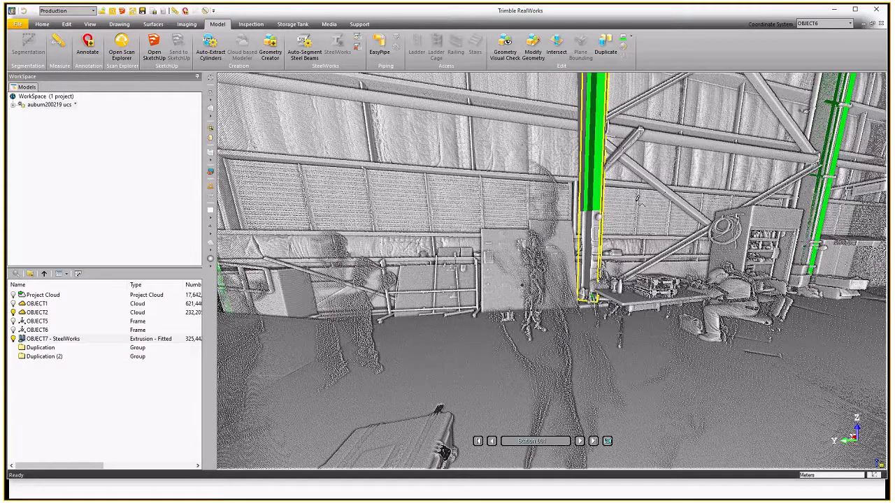
Inspect the duplicated columns along the corridor.
drag(637, 200, 475, 253)
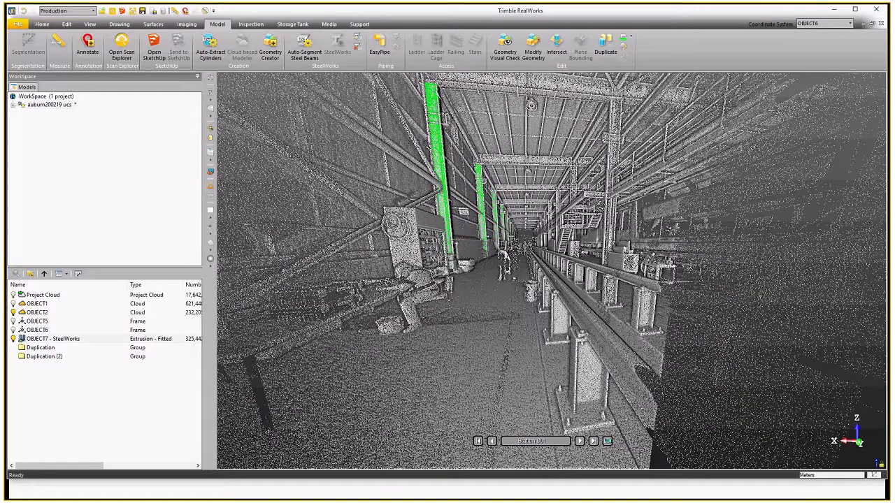
drag(600, 208, 587, 203)
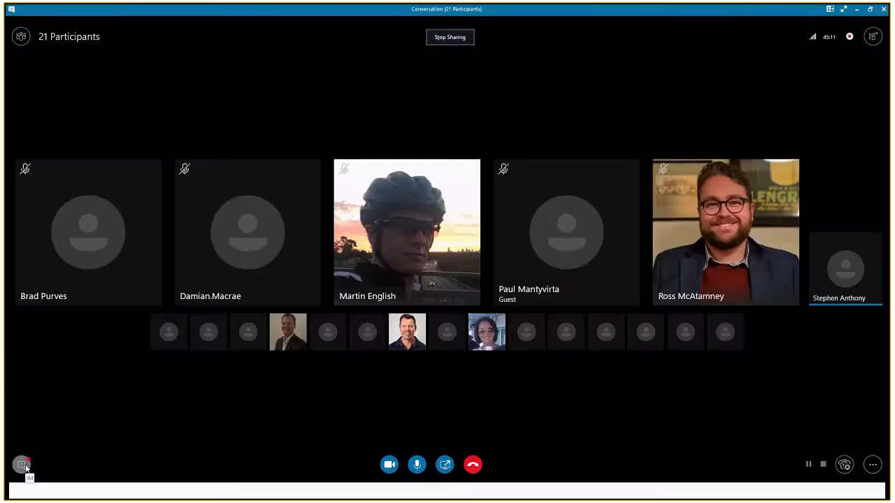
click(26, 467)
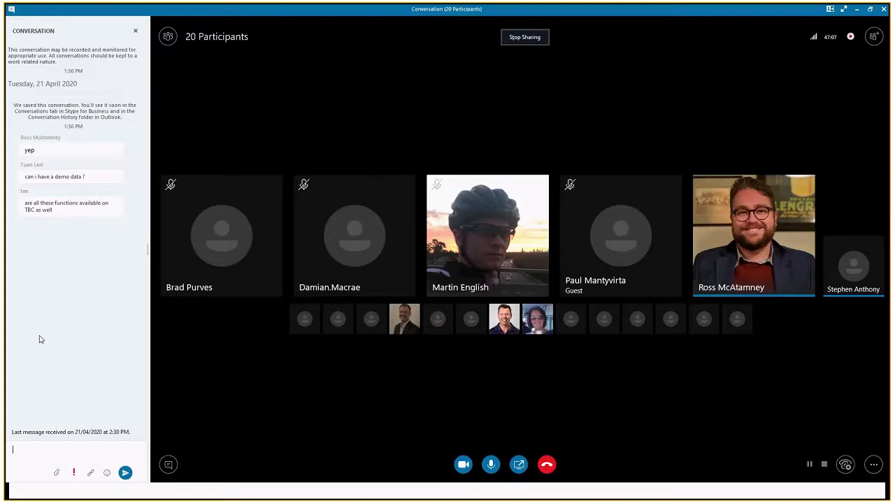
key(alt+Tab)
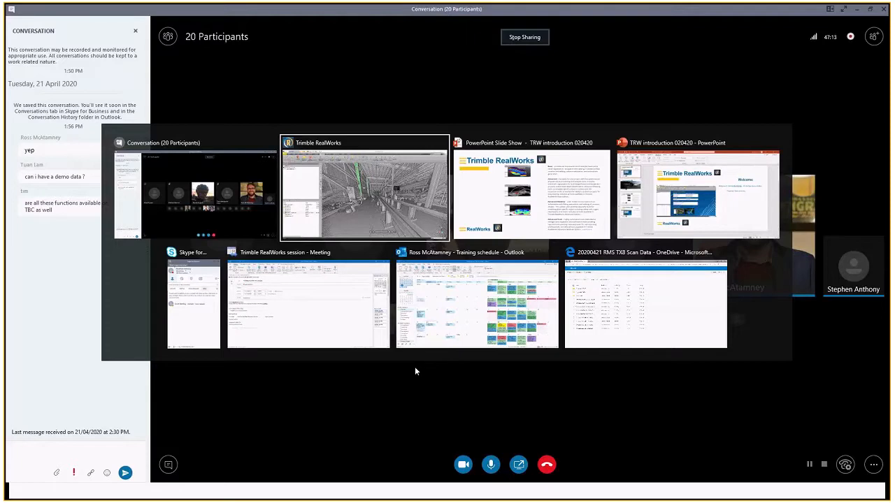
key(alt)
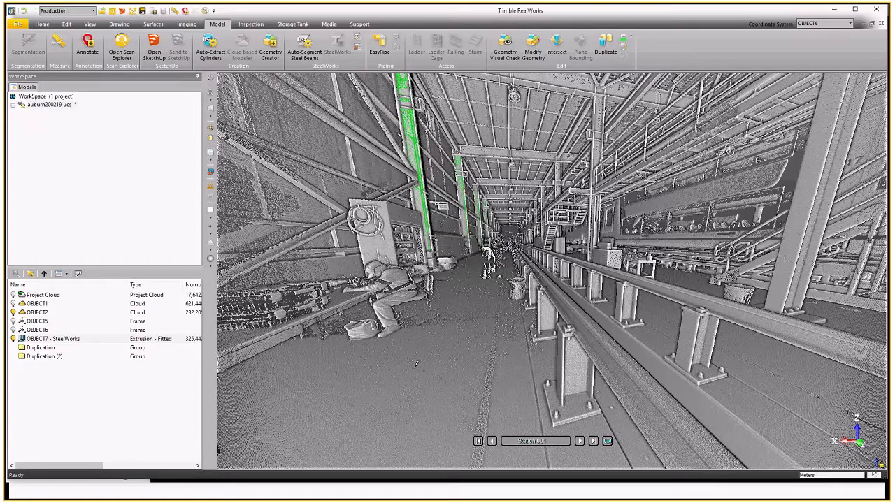
key(alt+Tab)
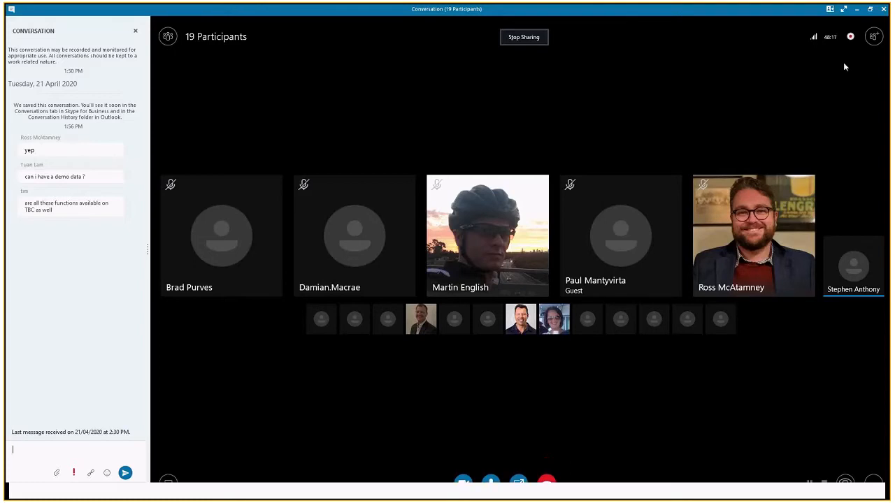
click(884, 9)
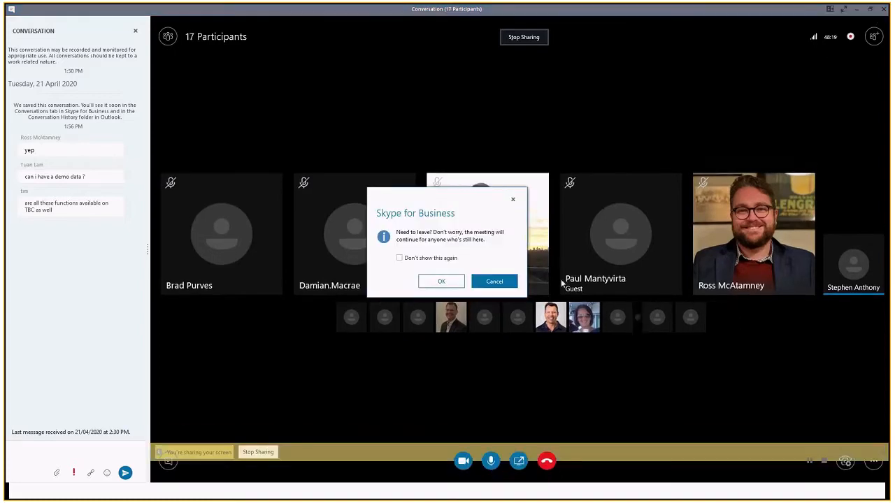